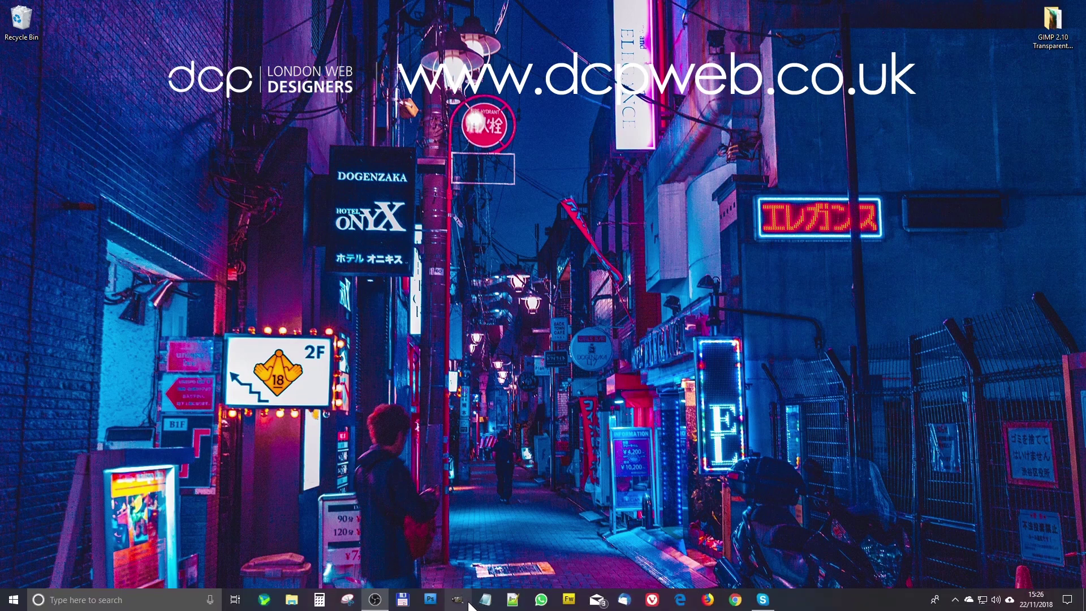
# Launch GIMP and open the image space-suit-1848839_1920 (3).jpg from the GIMP 2.10 Transparent Background desktop folder
pyautogui.click(468, 604)
pyautogui.doubleClick(1053, 23)
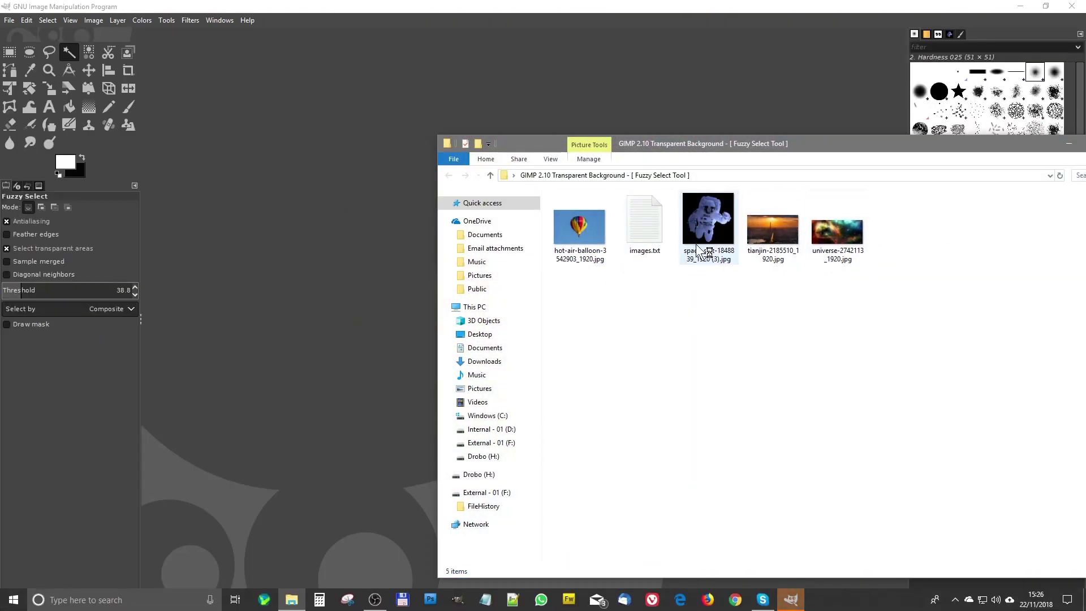
pyautogui.moveTo(708, 223); pyautogui.dragTo(355, 236)
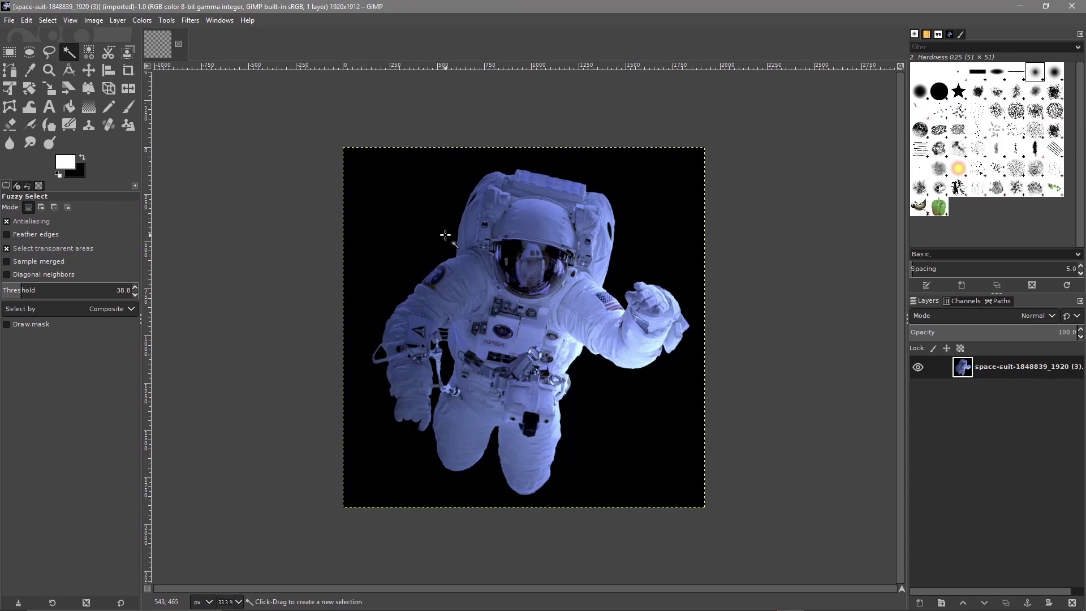
# Activate the Fuzzy Select tool and add an alpha channel to the space suit layer
pyautogui.click(71, 50)
pyautogui.rightClick(966, 378)
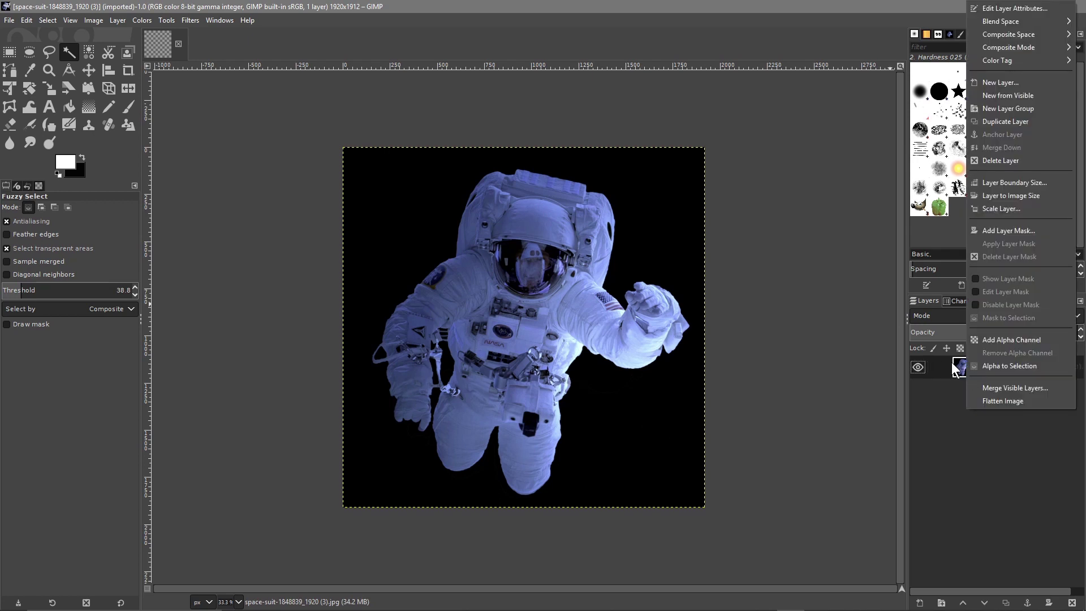
pyautogui.click(942, 360)
pyautogui.rightClick(960, 373)
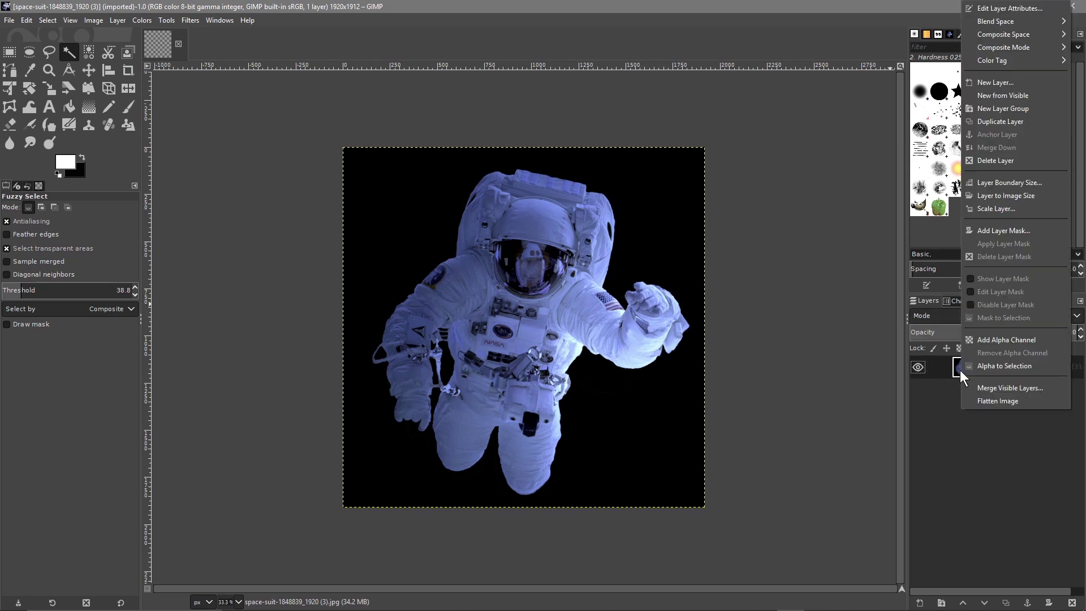
pyautogui.click(1009, 341)
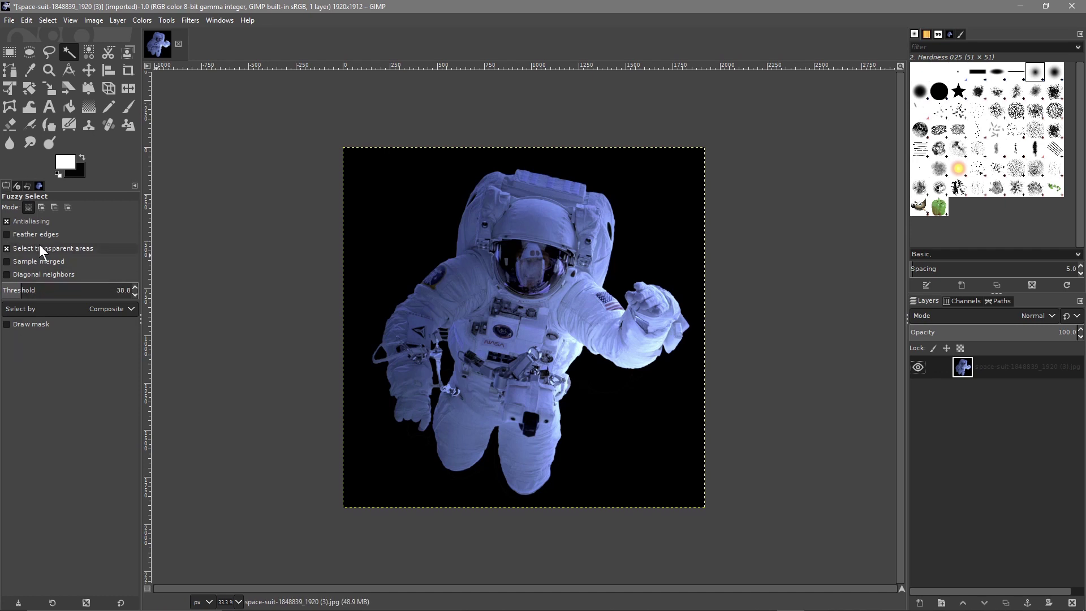
pyautogui.click(16, 237)
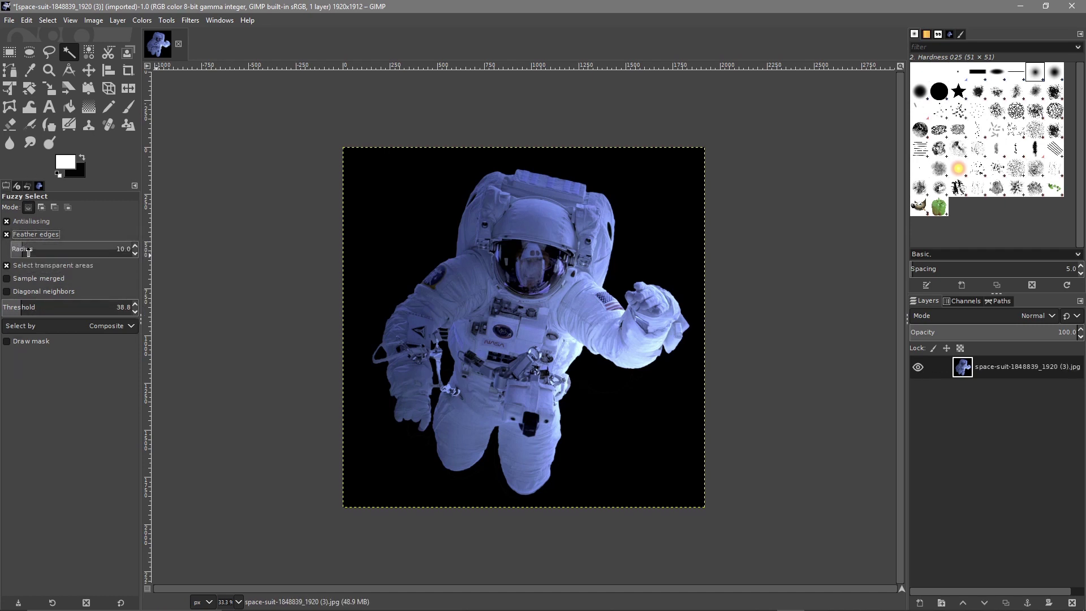
pyautogui.moveTo(26, 249); pyautogui.dragTo(76, 249)
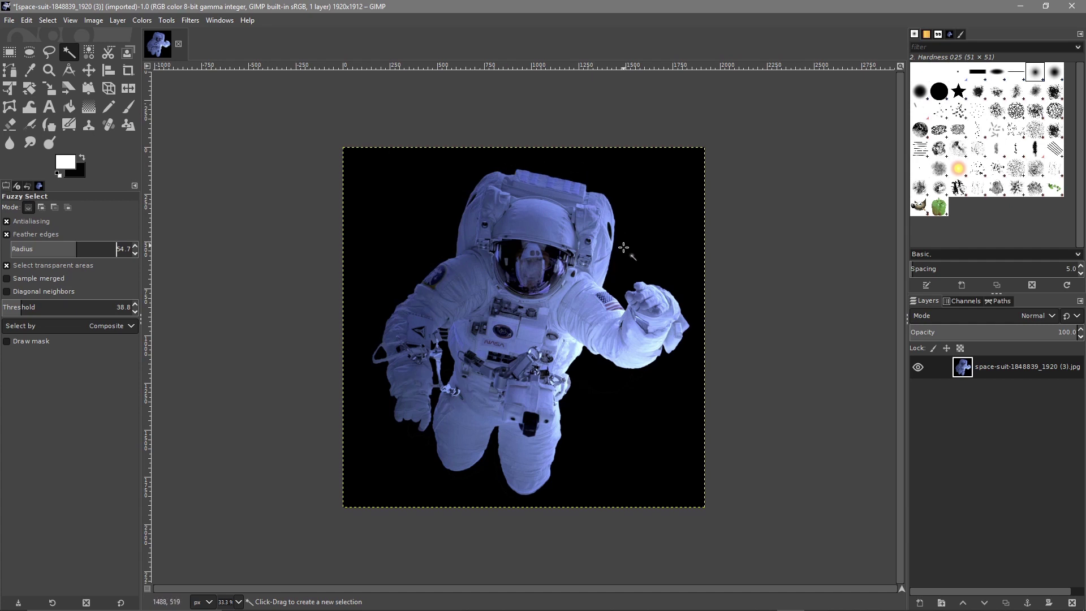
pyautogui.click(75, 245)
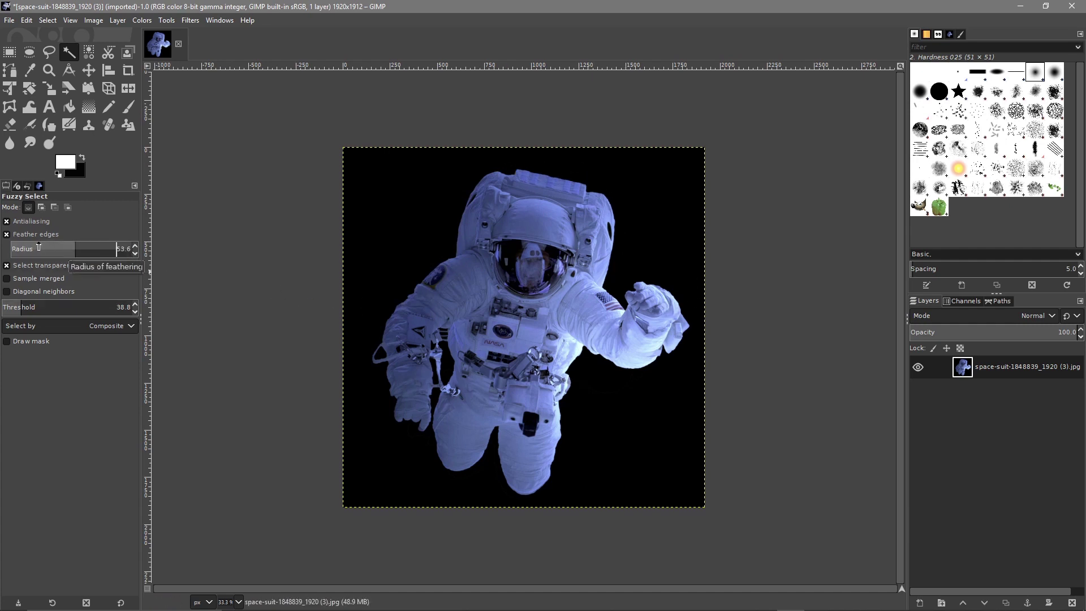
pyautogui.click(8, 235)
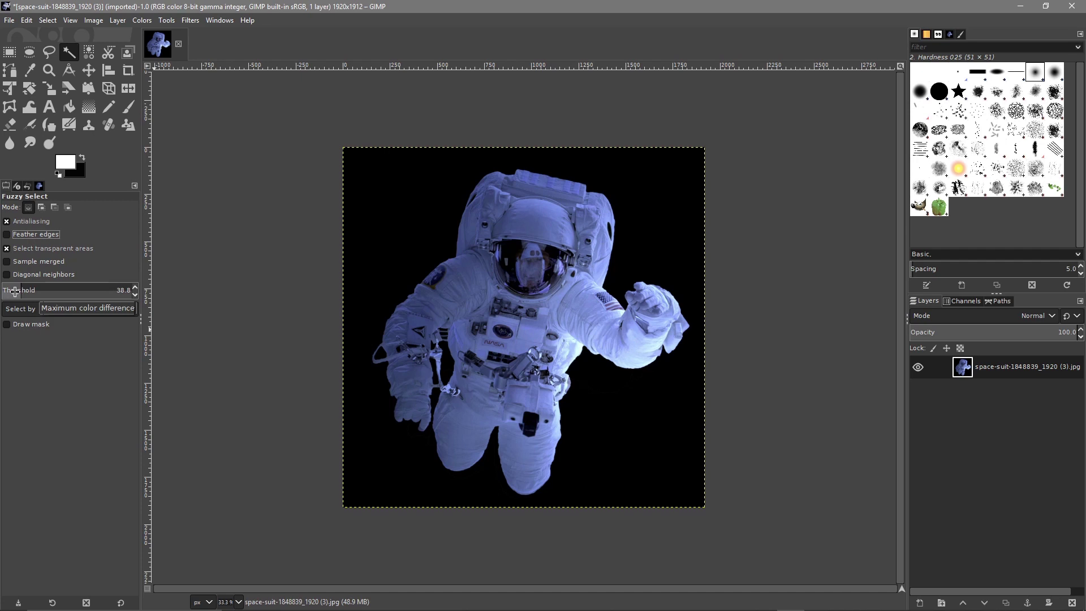
# Set the Fuzzy Select threshold to 26.6, select the black background around the astronaut and cut it out
pyautogui.moveTo(15, 290); pyautogui.dragTo(16, 291)
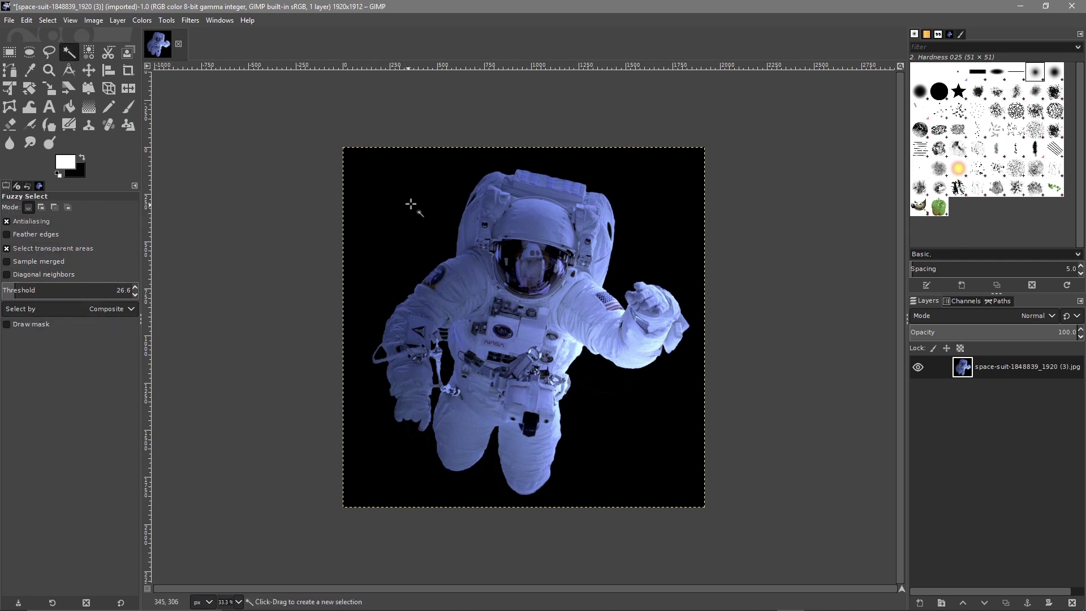
pyautogui.click(370, 176)
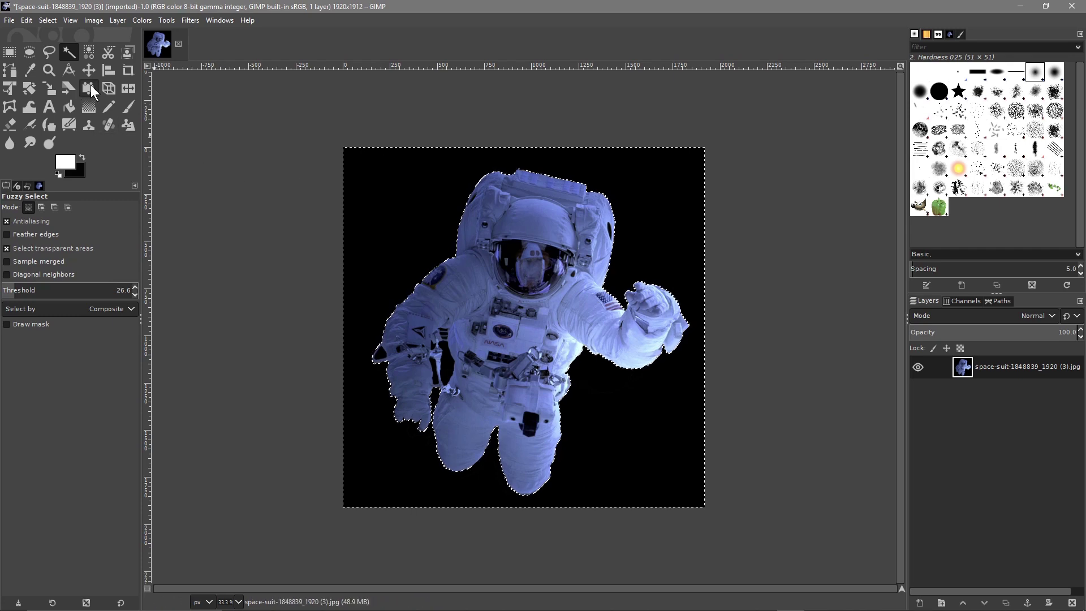
pyautogui.click(28, 21)
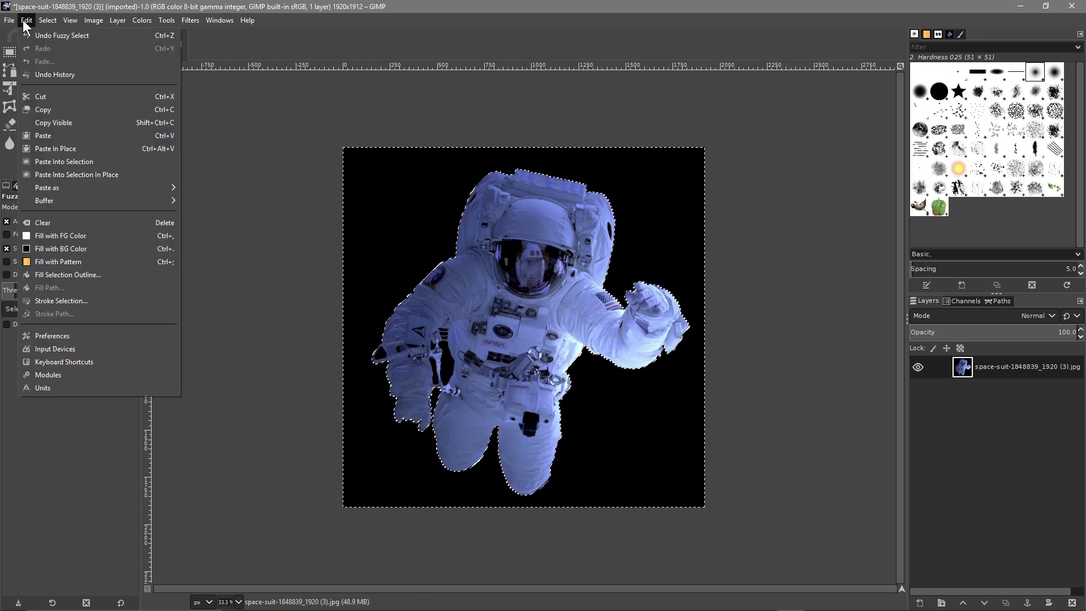
pyautogui.click(40, 96)
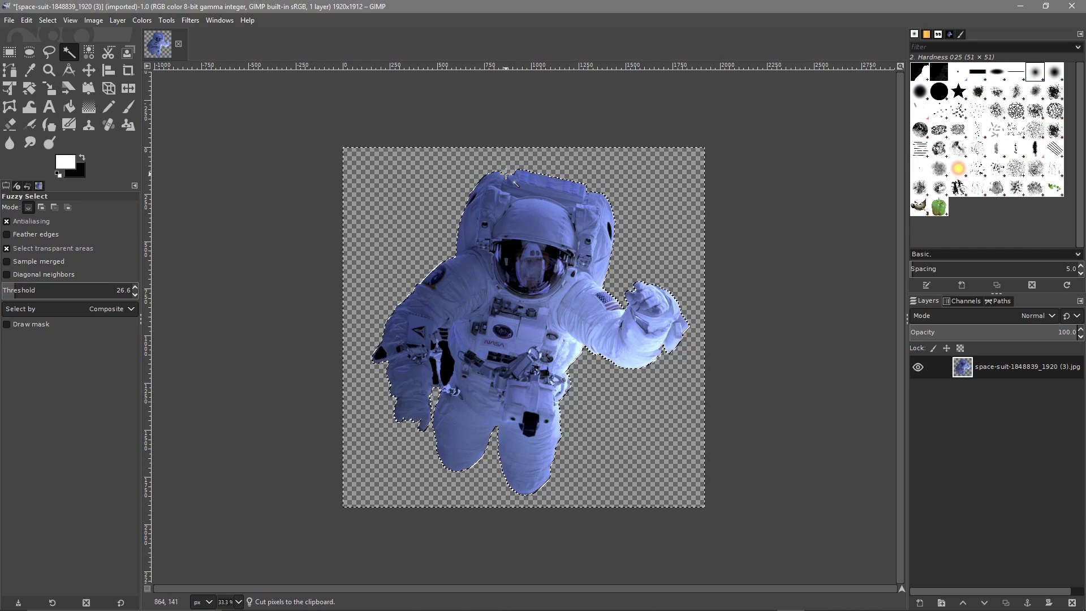
# Fuzzy-select the large black gap between the astronaut's lowered arm and torso and cut it out
pyautogui.click(448, 372)
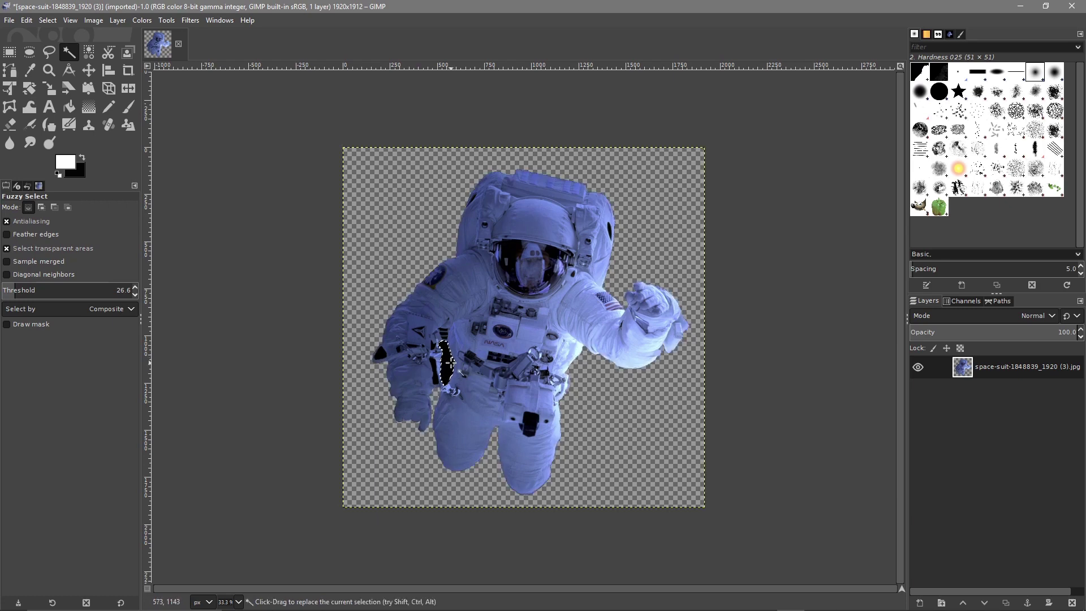
pyautogui.scroll(3, 445, 366)
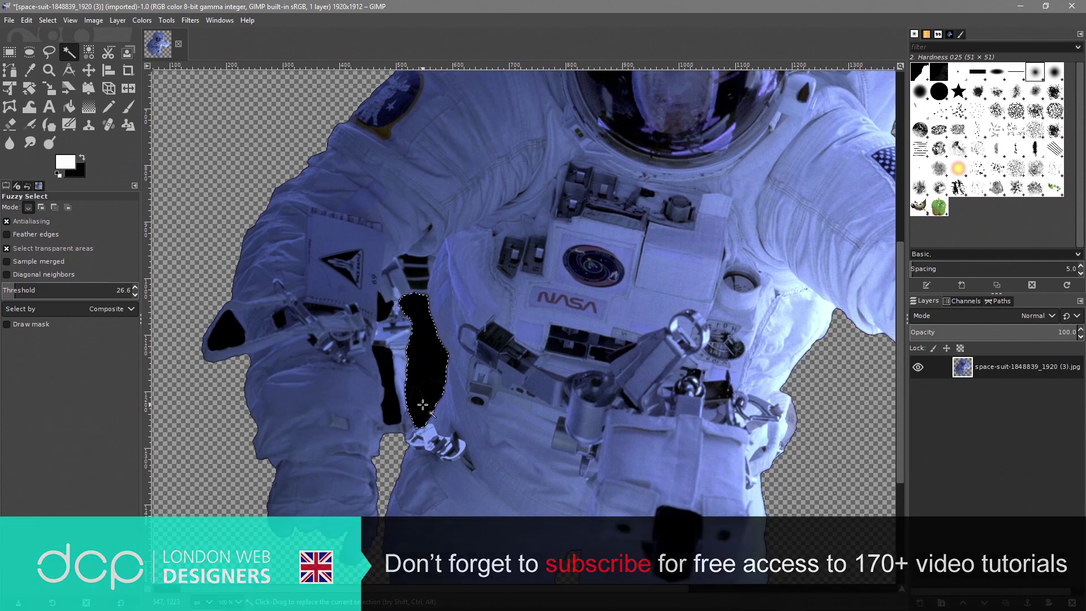
pyautogui.click(31, 20)
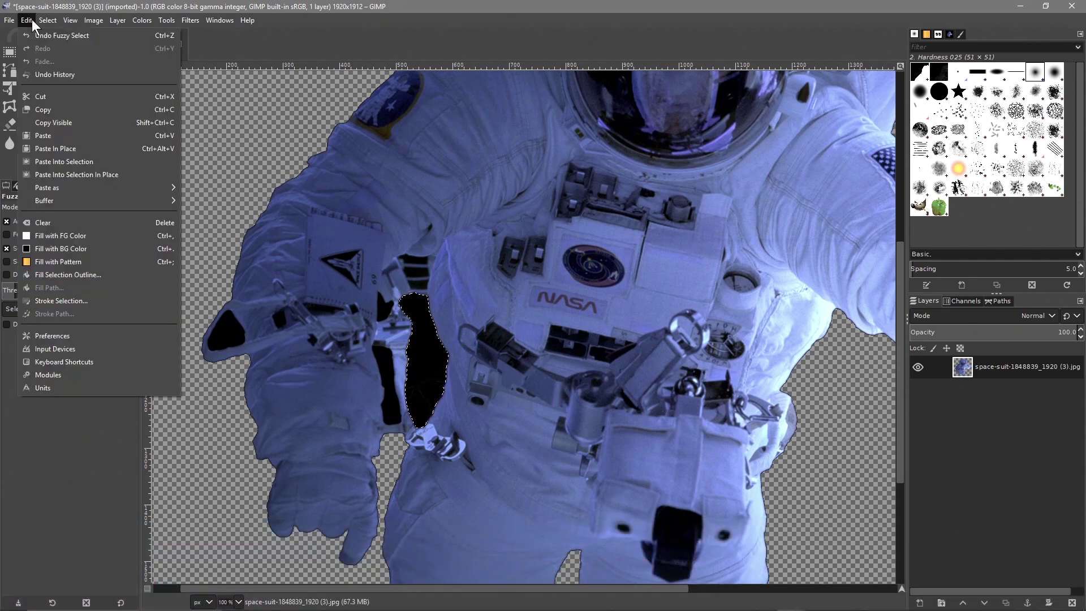
pyautogui.click(50, 96)
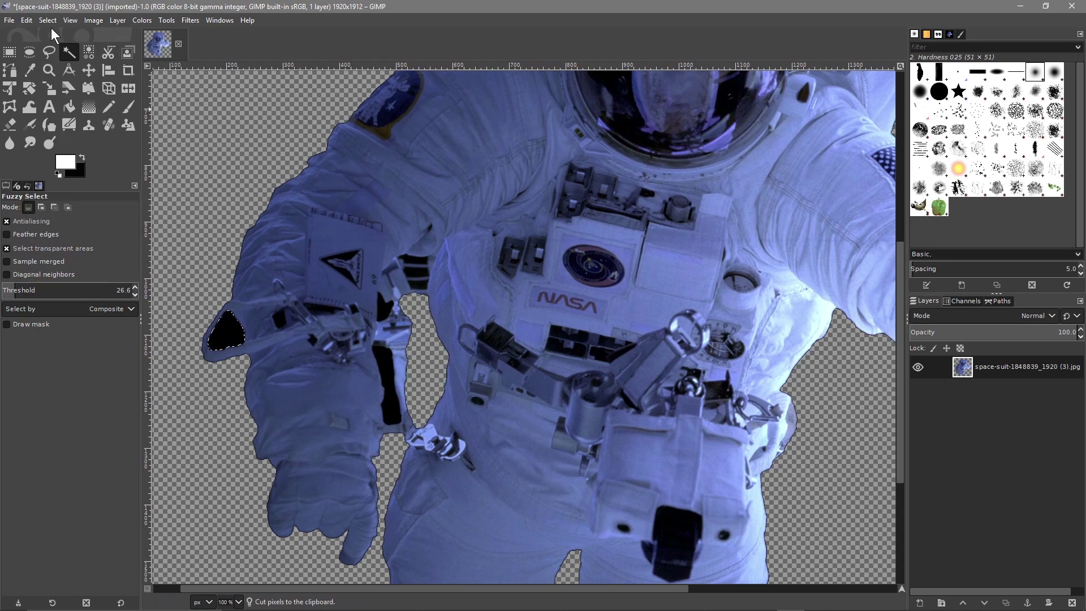
# Cut out the black area inside the small loop on the outside of the lowered arm, and clear the selection
pyautogui.click(29, 19)
pyautogui.click(44, 91)
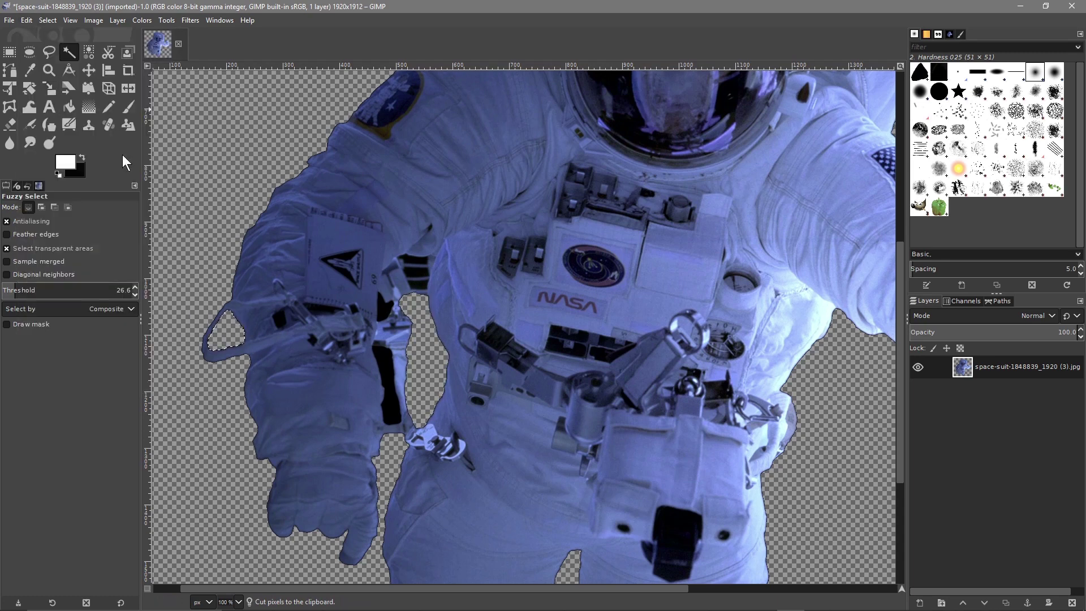
pyautogui.scroll(-2, 502, 367)
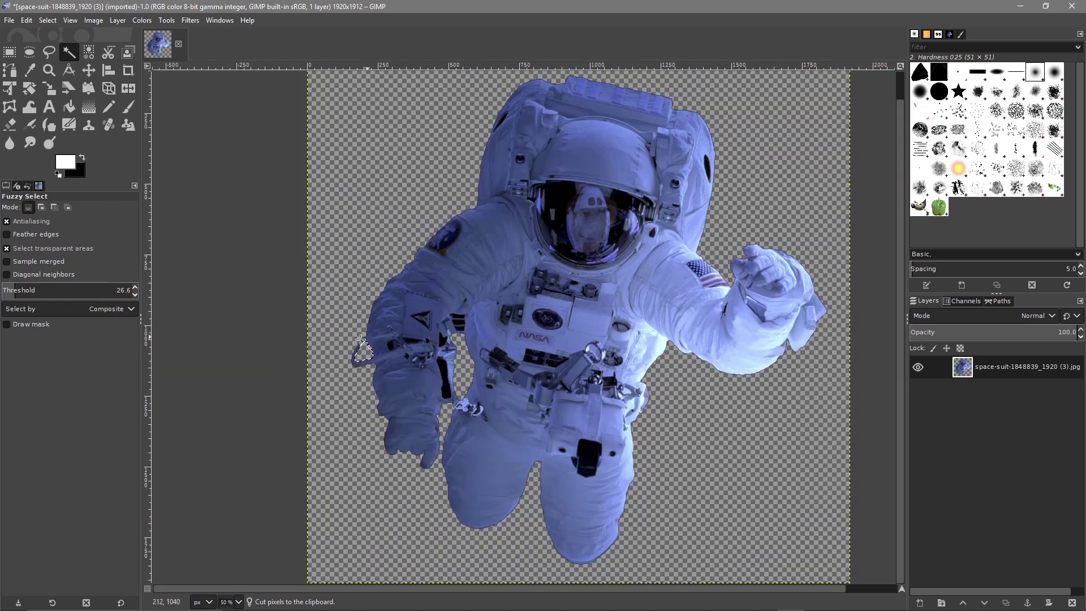
pyautogui.scroll(-1, 376, 333)
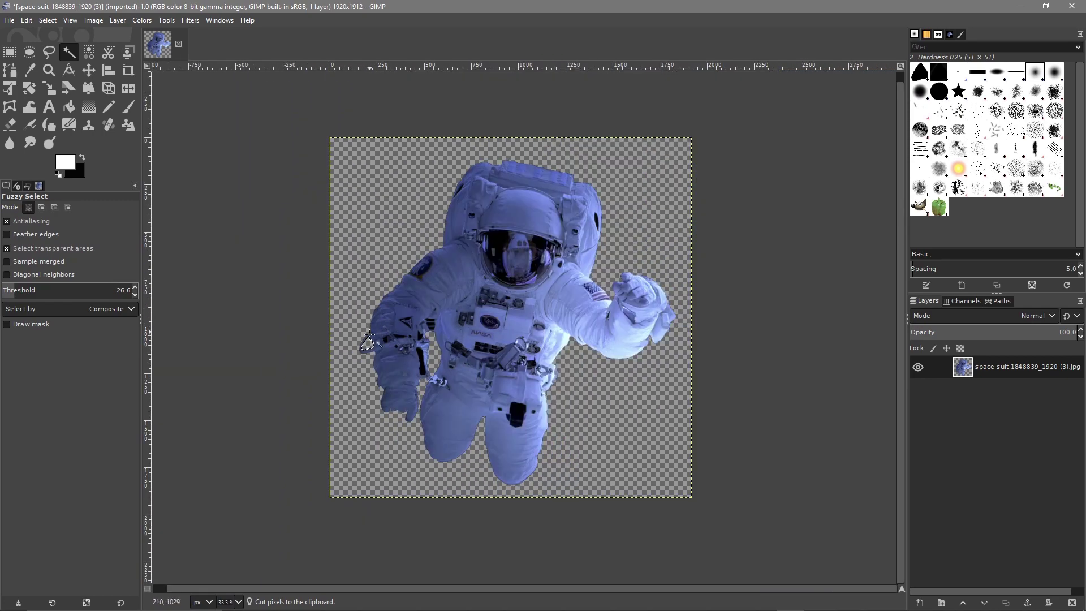
pyautogui.scroll(2, 392, 344)
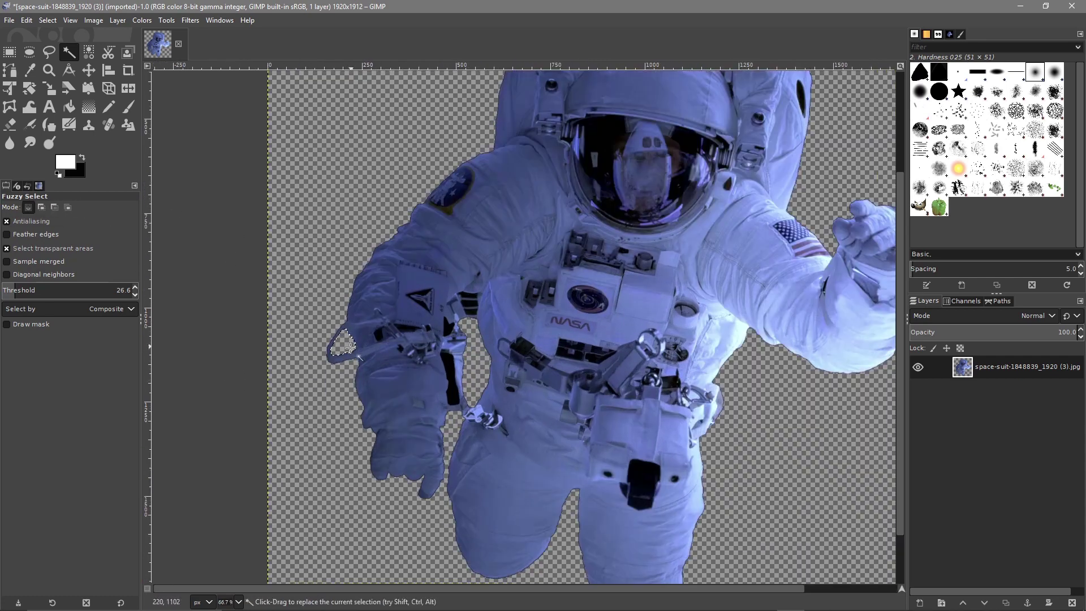
pyautogui.click(48, 20)
pyautogui.click(60, 47)
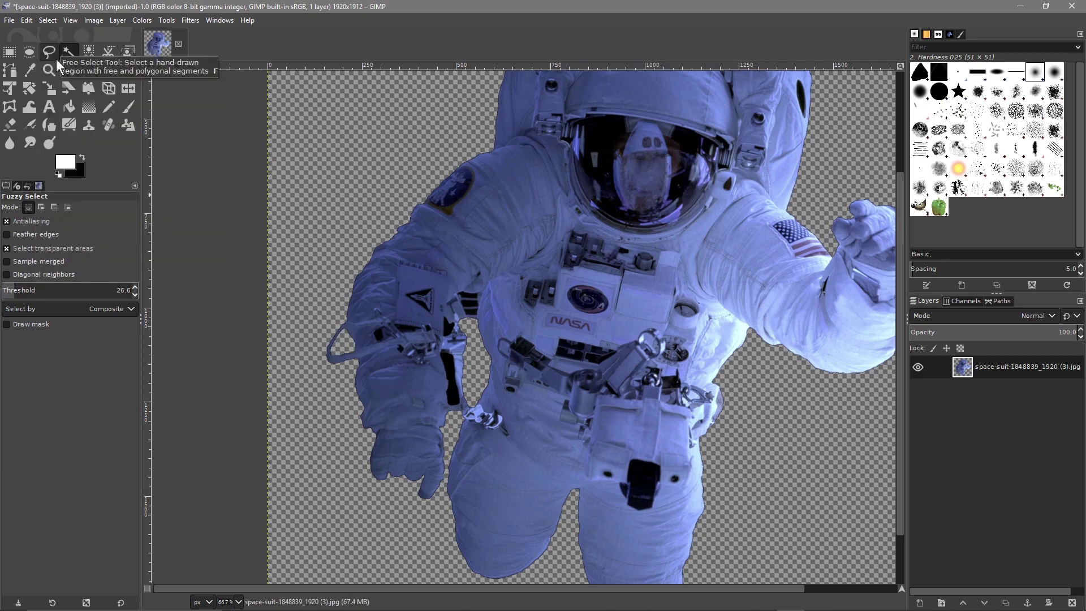
pyautogui.keyDown('ctrl'); pyautogui.scroll(-1, 503, 376); pyautogui.keyUp('ctrl')
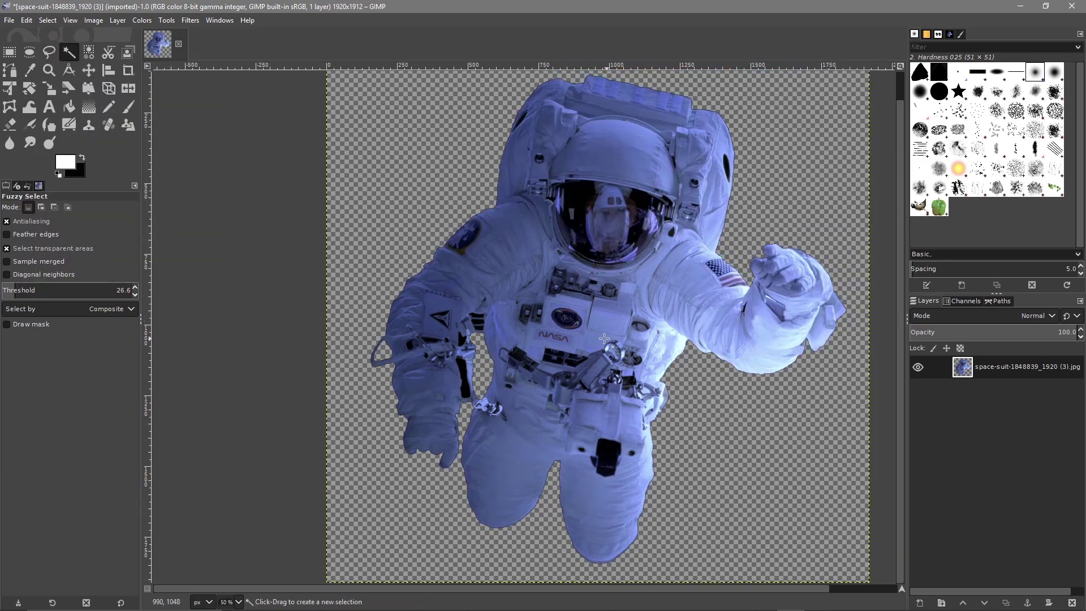
pyautogui.moveTo(579, 219); pyautogui.dragTo(531, 229)
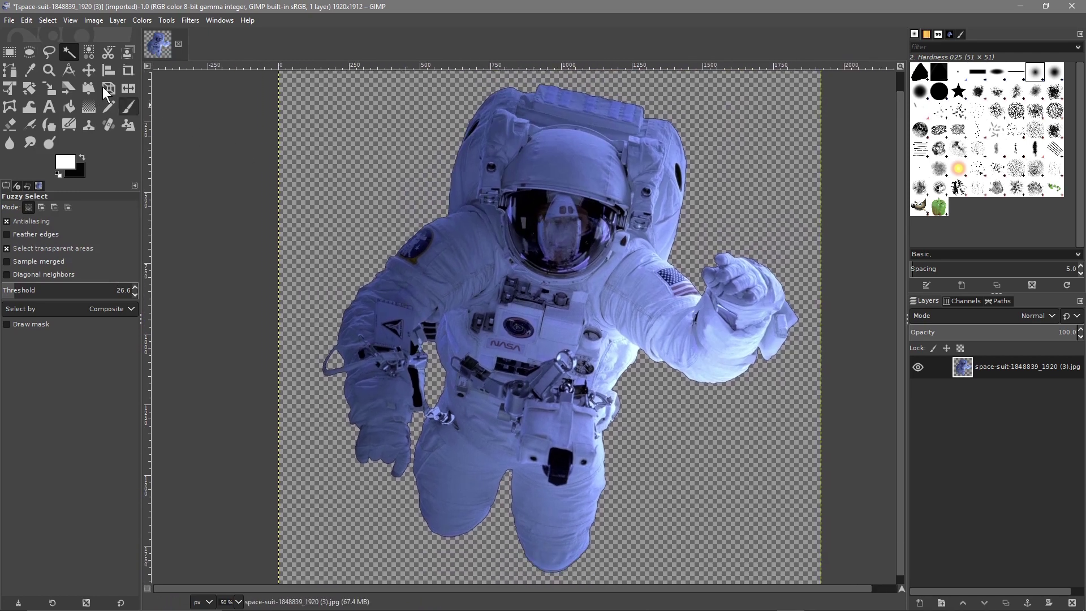
# Save the image as project-01.xcf in the GIMP 2.10 Transparent Background folder
pyautogui.click(9, 21)
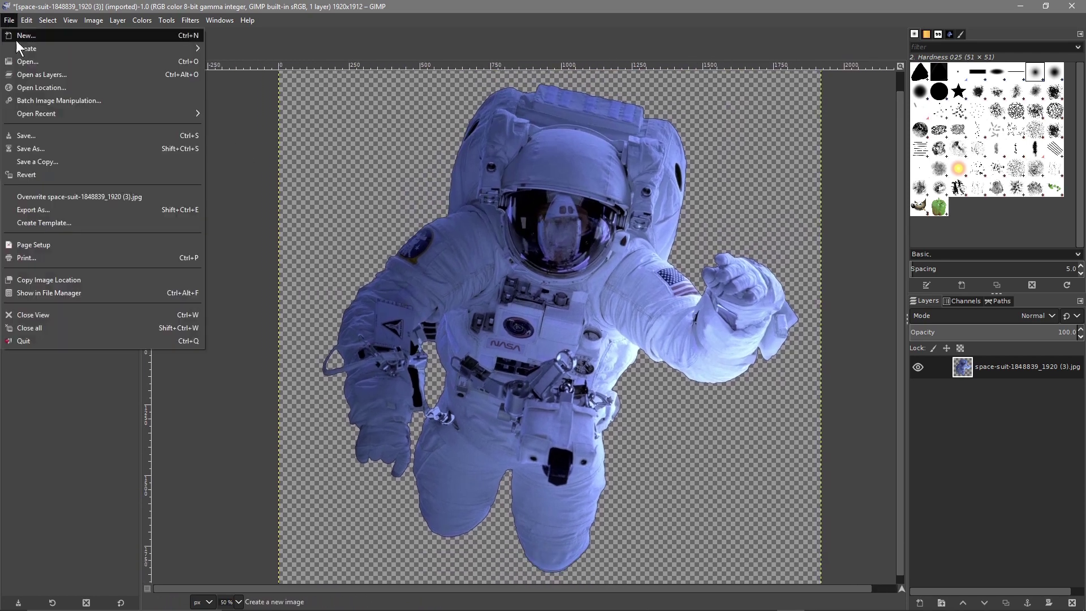
pyautogui.click(39, 148)
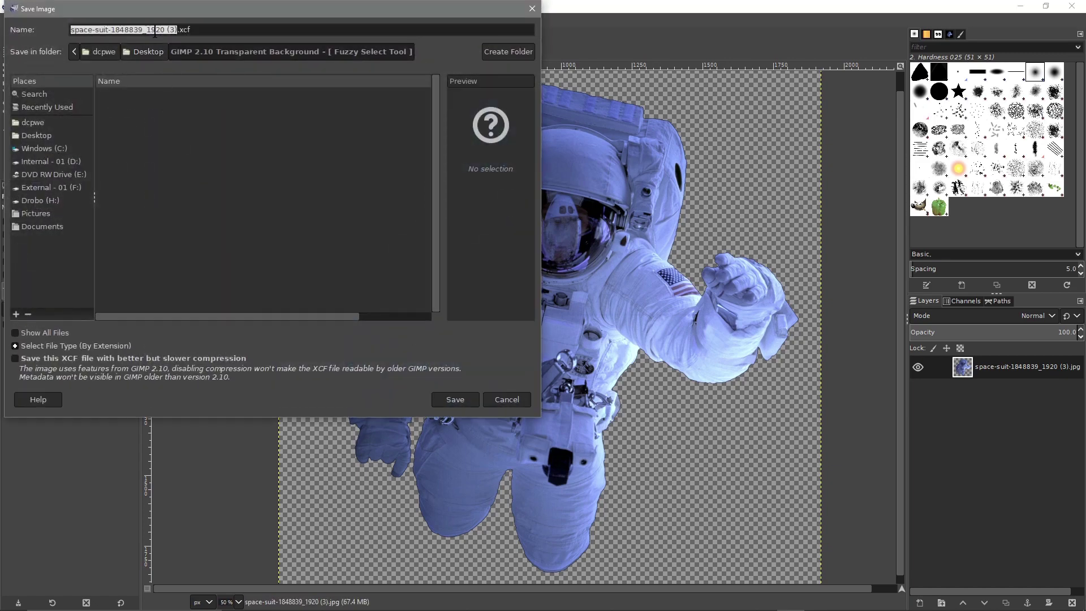
pyautogui.click(170, 28)
pyautogui.moveTo(177, 28); pyautogui.dragTo(15, 25)
pyautogui.write('project')
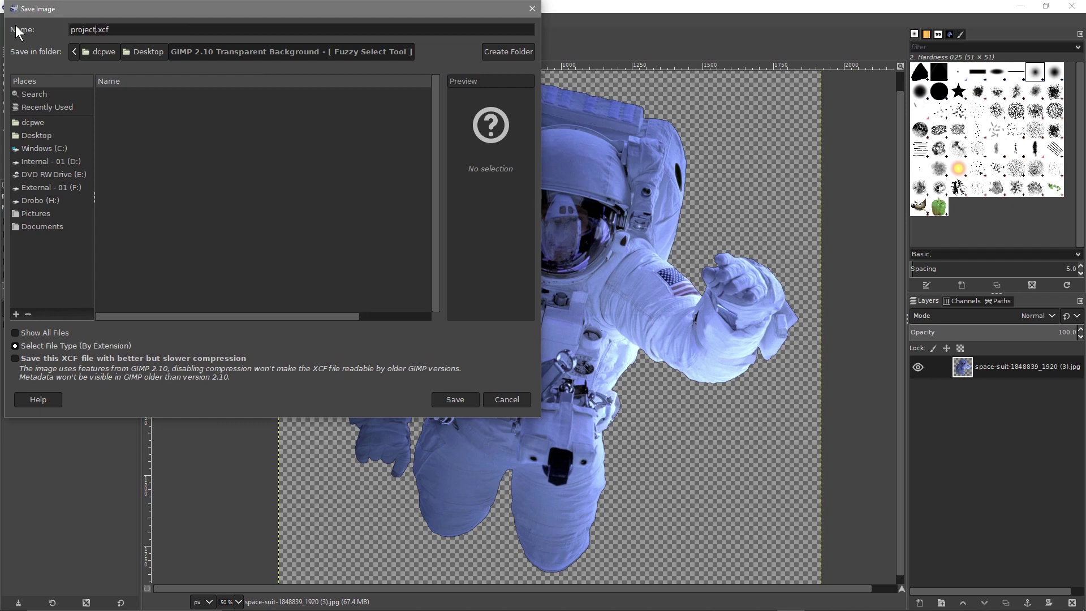
pyautogui.write('-01')
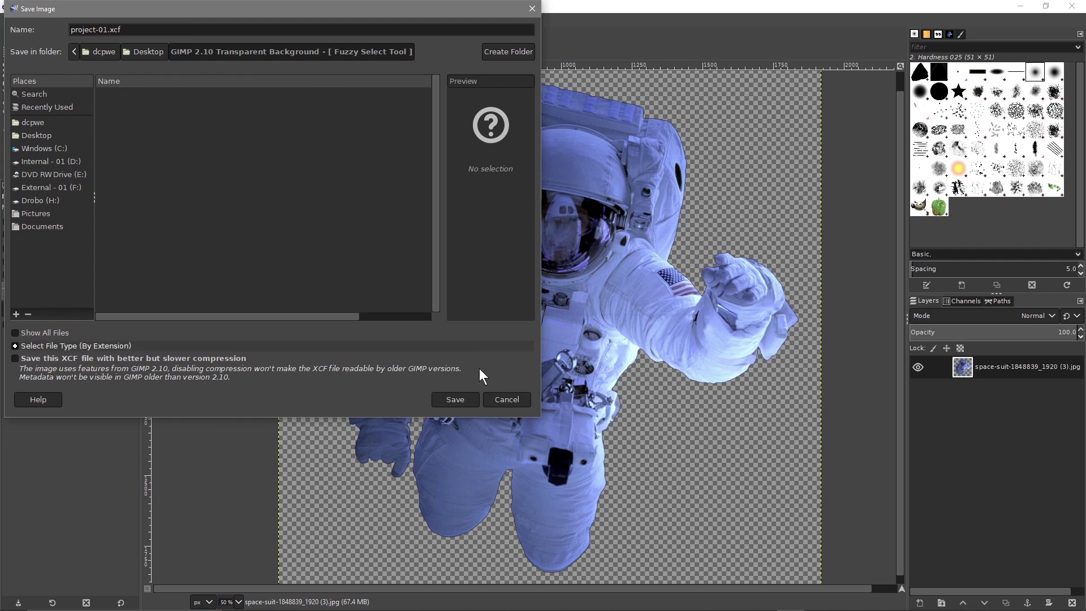
pyautogui.click(457, 399)
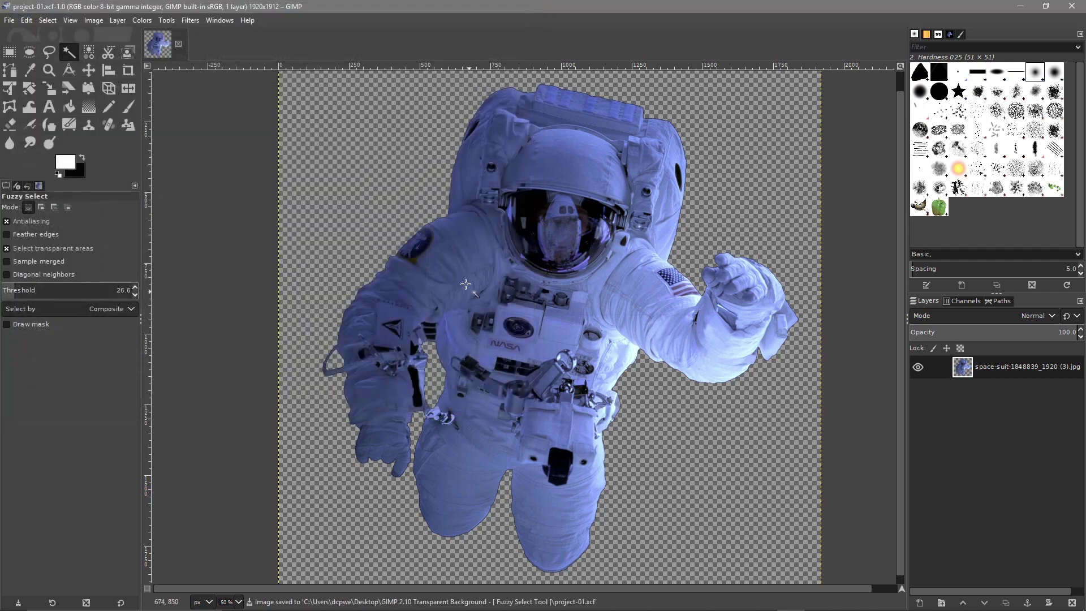
# Export the cut-out astronaut as project-01.png with the PNG image file type, keeping the default PNG options
pyautogui.click(8, 21)
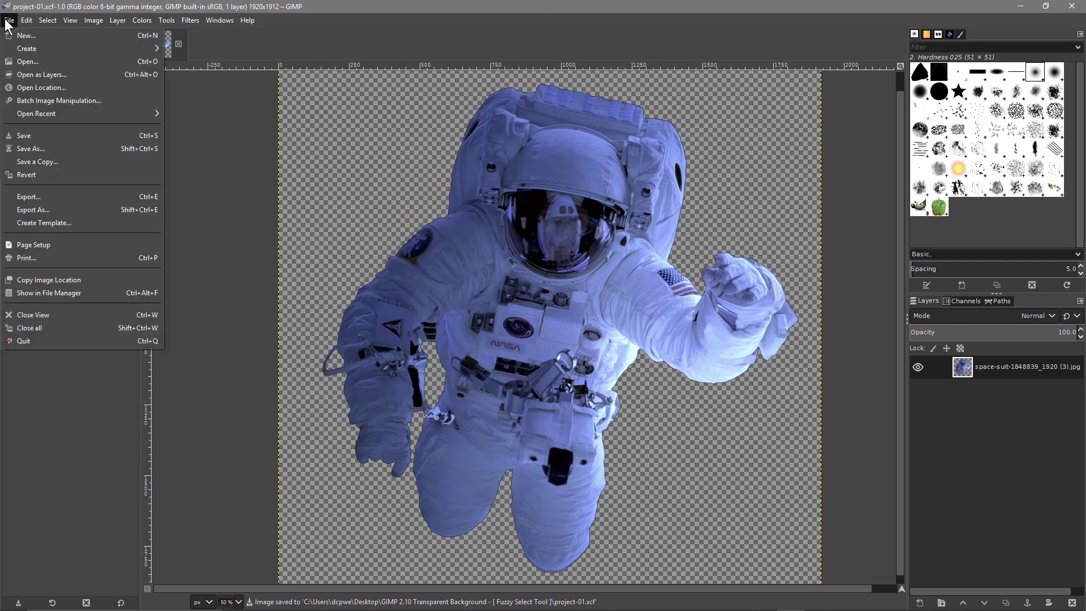
pyautogui.click(40, 198)
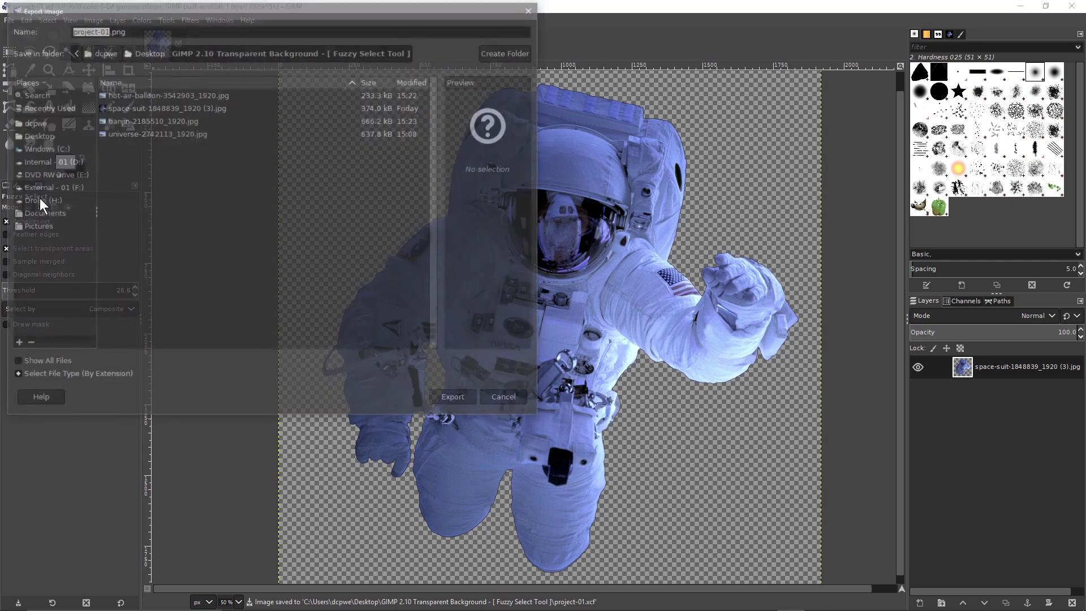
pyautogui.click(63, 378)
pyautogui.scroll(-10, 113, 332)
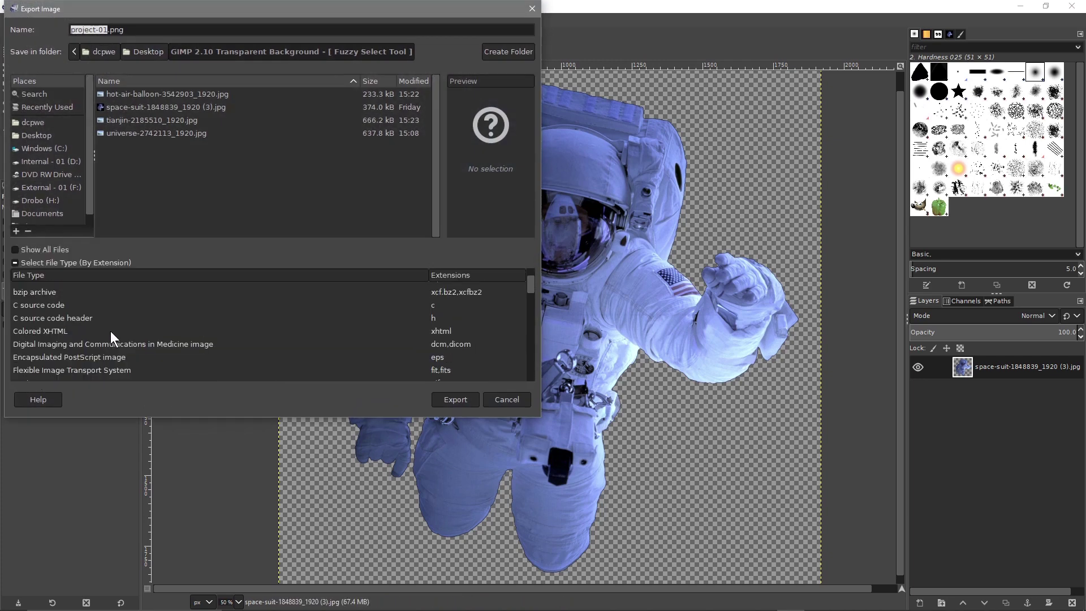
pyautogui.scroll(-3, 102, 337)
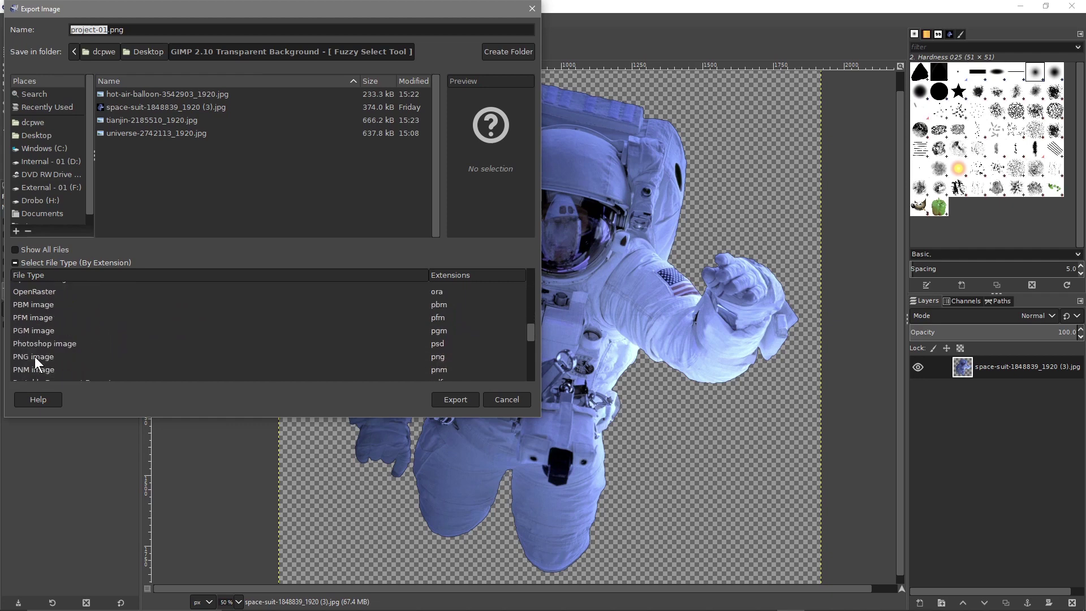
pyautogui.click(34, 356)
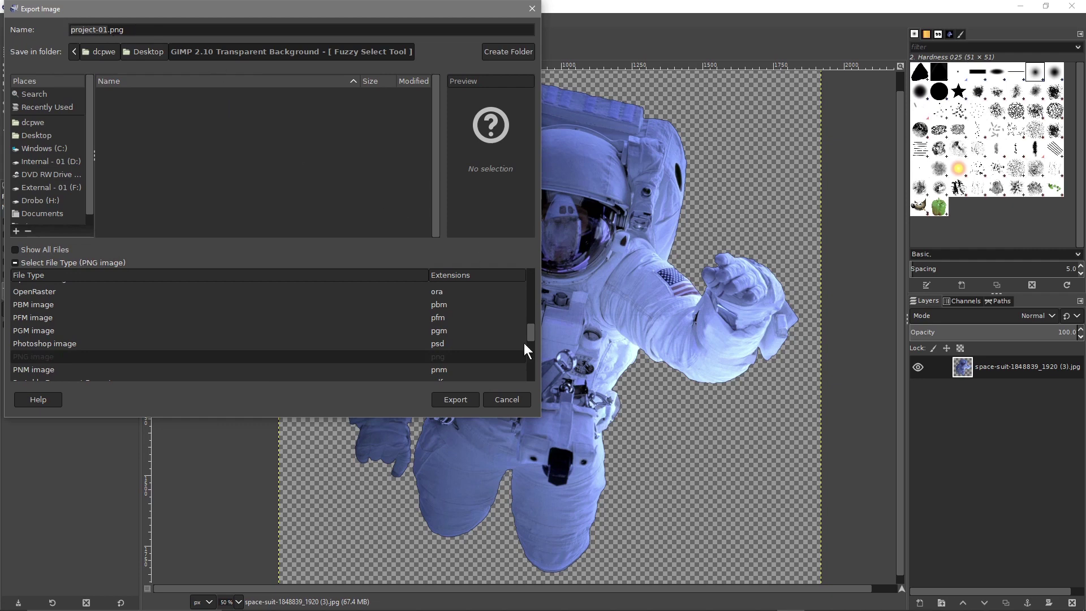
pyautogui.click(451, 401)
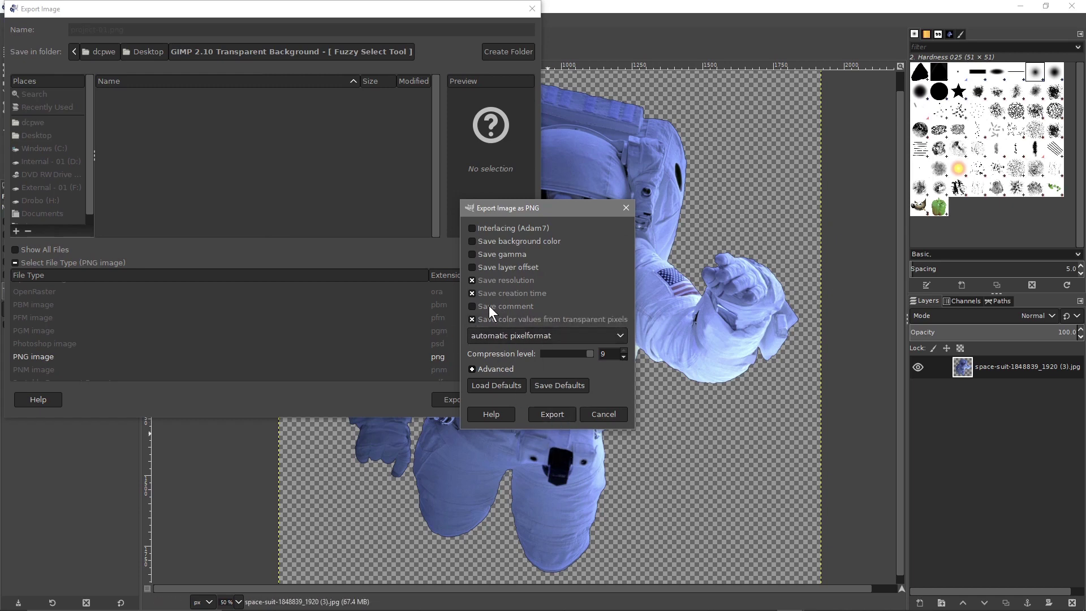
pyautogui.click(551, 414)
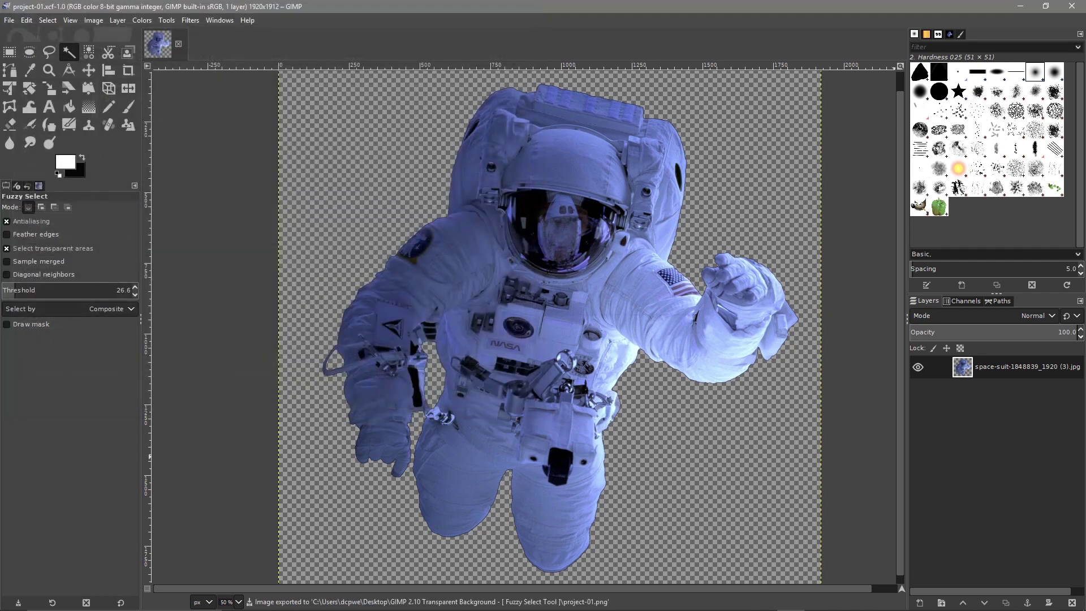
# Switch to the project folder in File Explorer, view the exported project-01.png in Photos and close the viewer
pyautogui.hotkey('alt', 'Tab')
pyautogui.click(714, 249)
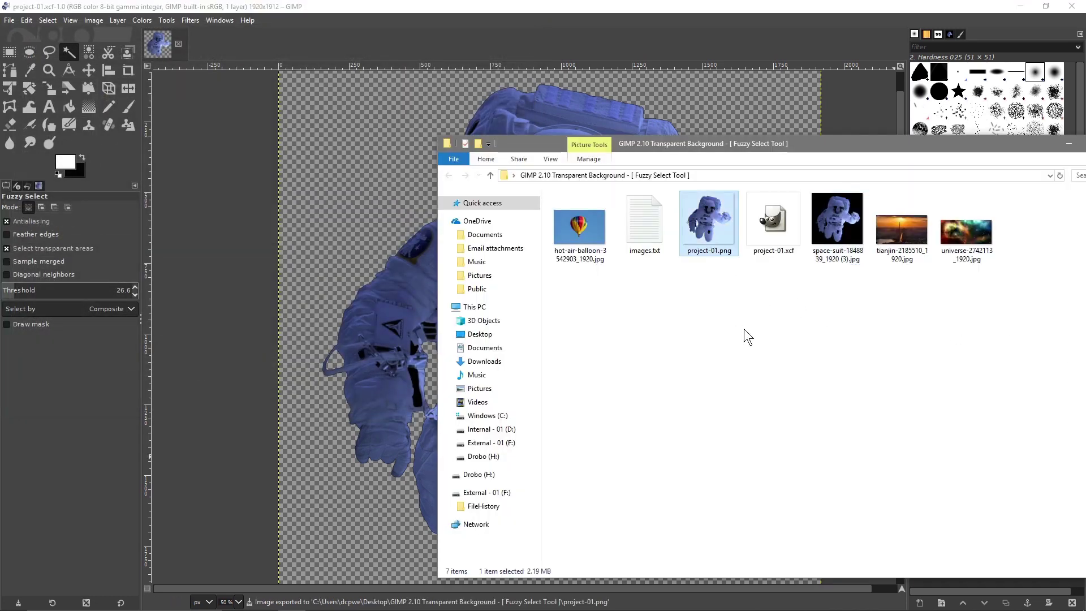
pyautogui.doubleClick(715, 216)
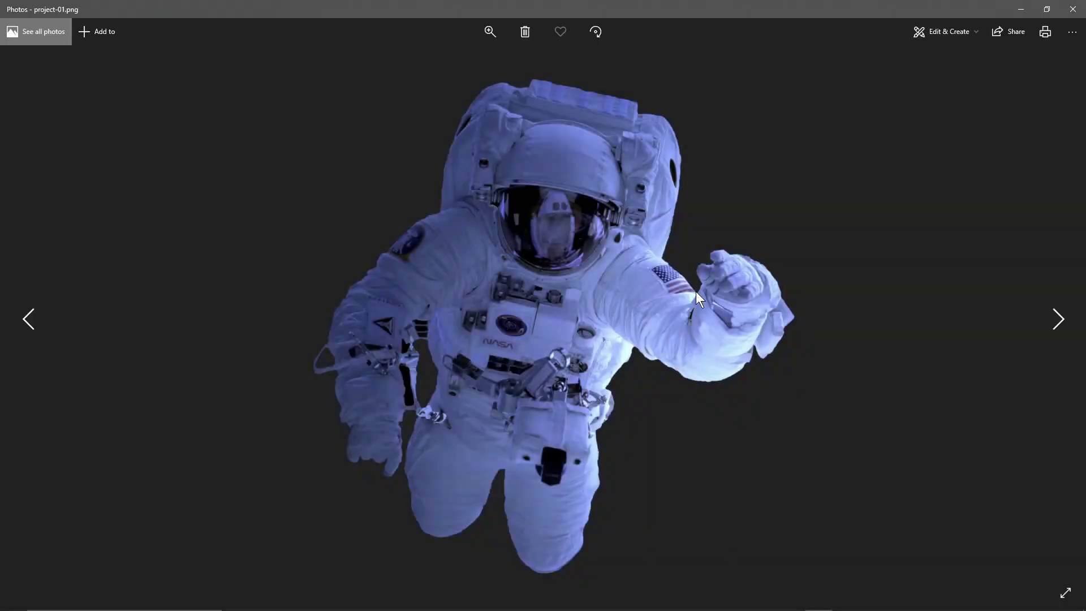
pyautogui.click(1073, 9)
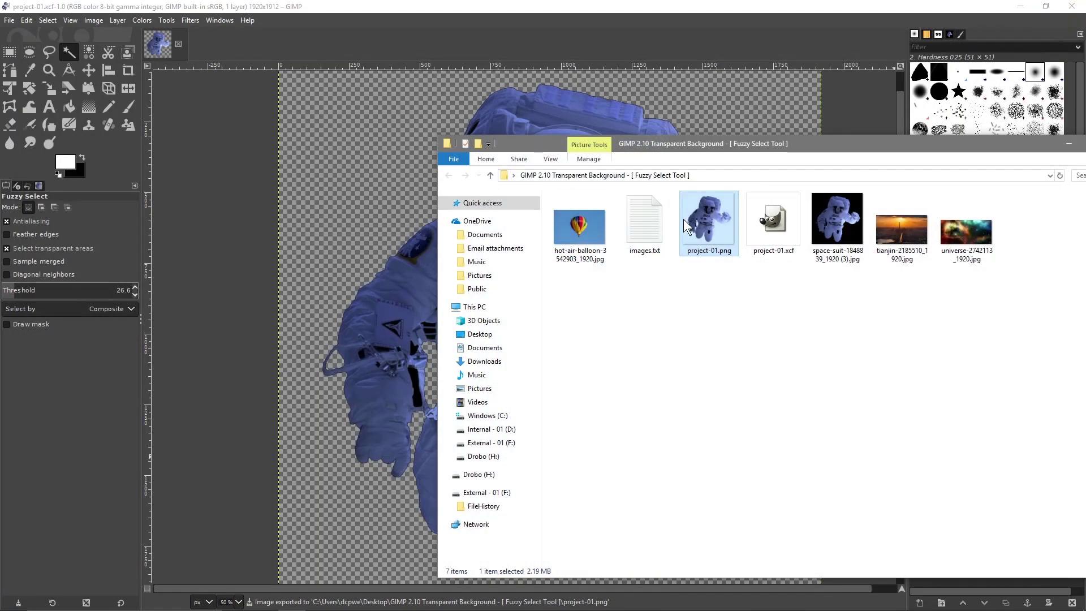
pyautogui.moveTo(684, 145); pyautogui.dragTo(744, 155)
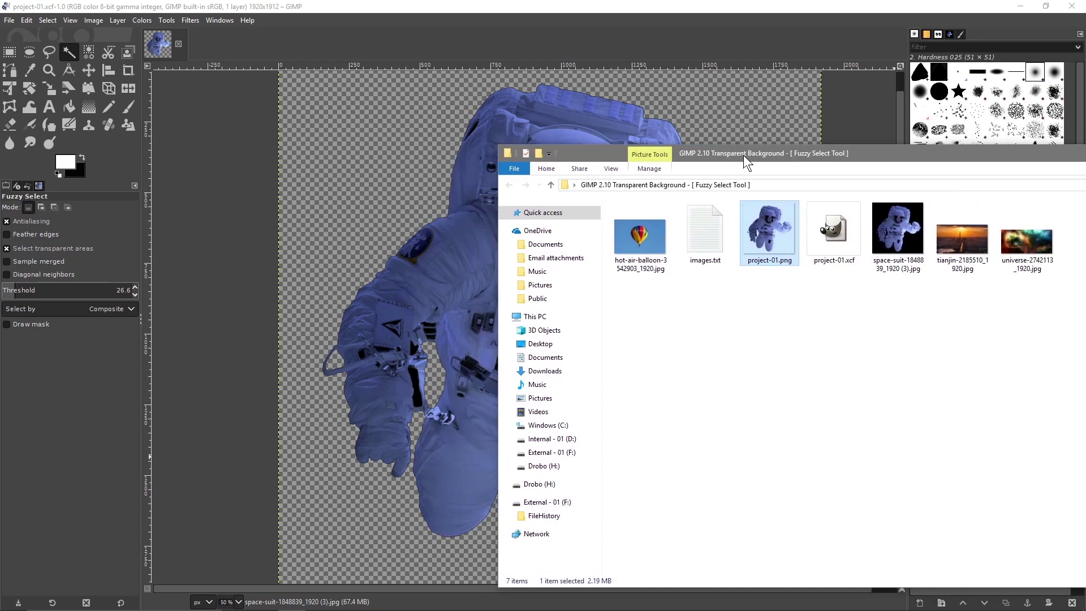
# Close the astronaut image in GIMP and open universe-2742113_1920.jpg from the project folder
pyautogui.click(178, 45)
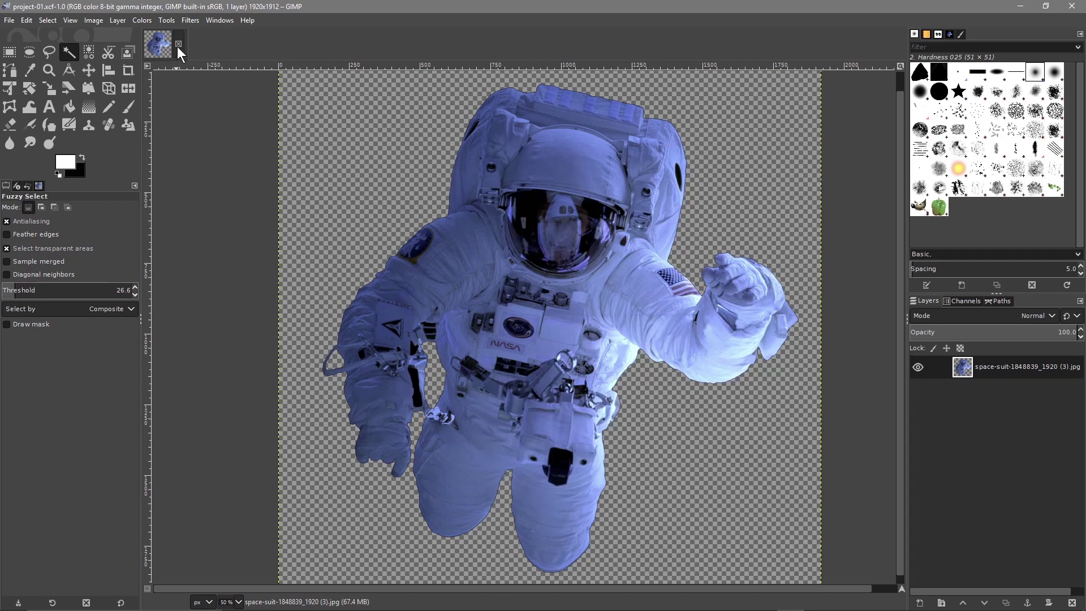
pyautogui.click(179, 45)
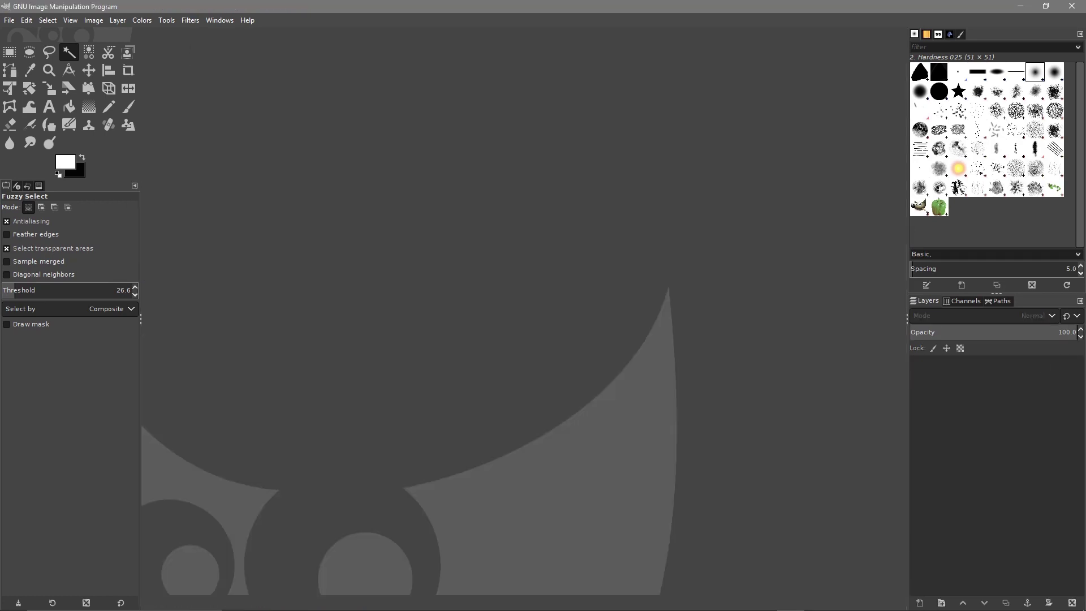
pyautogui.hotkey('alt', 'Tab')
pyautogui.click(1035, 241)
pyautogui.moveTo(1035, 240); pyautogui.dragTo(414, 245)
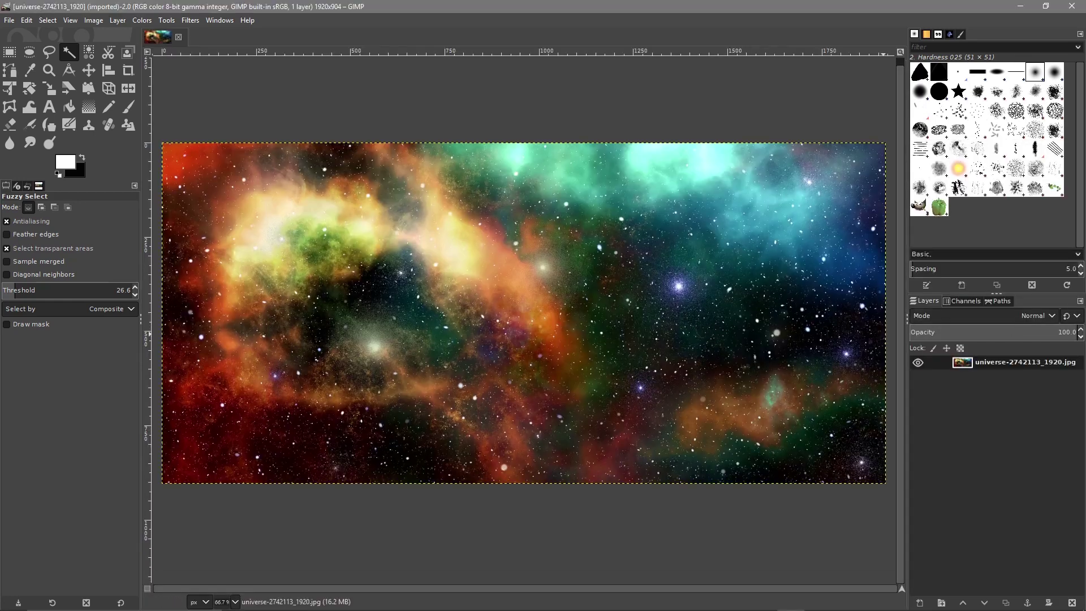
# Add project-01.png from the File Explorer folder as a new layer above the universe image in GIMP
pyautogui.hotkey('alt', 'Tab')
pyautogui.moveTo(884, 152); pyautogui.dragTo(428, 178)
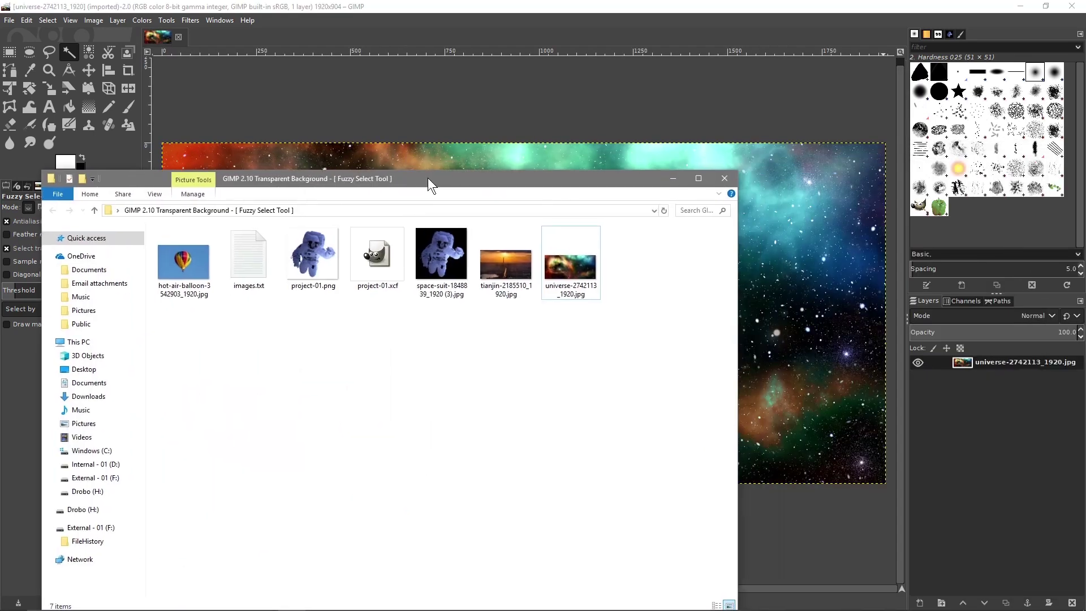
pyautogui.click(311, 243)
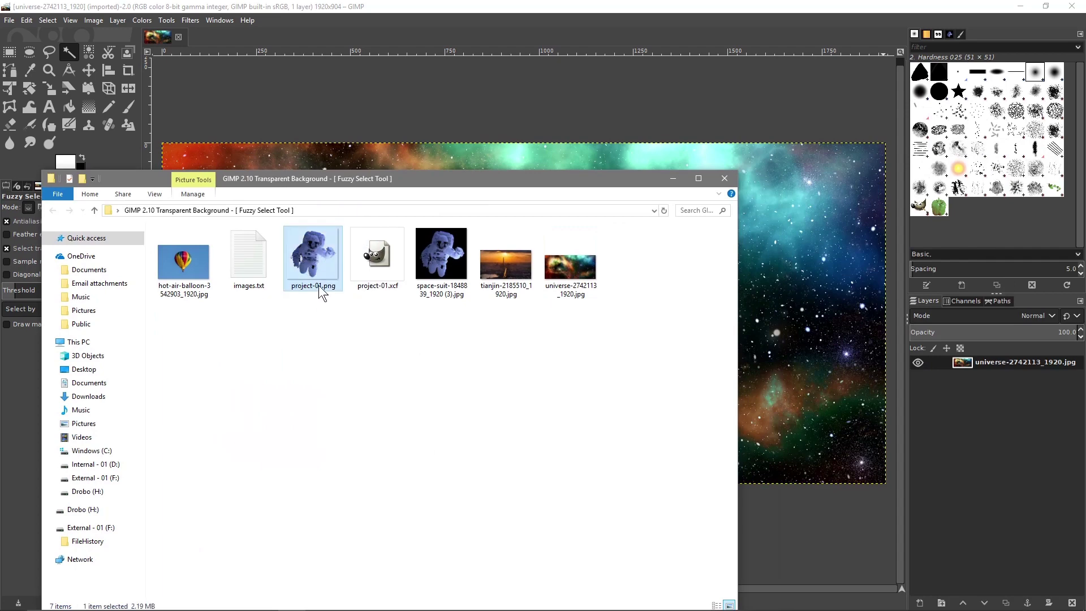
pyautogui.moveTo(310, 258); pyautogui.dragTo(889, 454)
pyautogui.click(672, 178)
pyautogui.moveTo(962, 364); pyautogui.dragTo(974, 384)
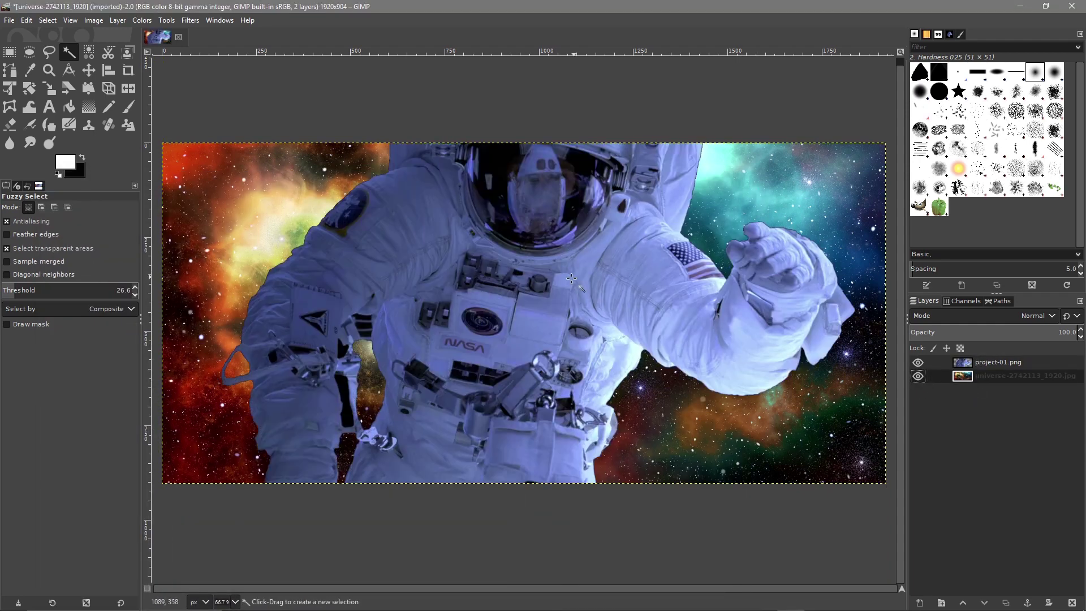
# Scale the project-01.png astronaut layer down to about 731 × 728 px
pyautogui.press('-')
pyautogui.press('-')
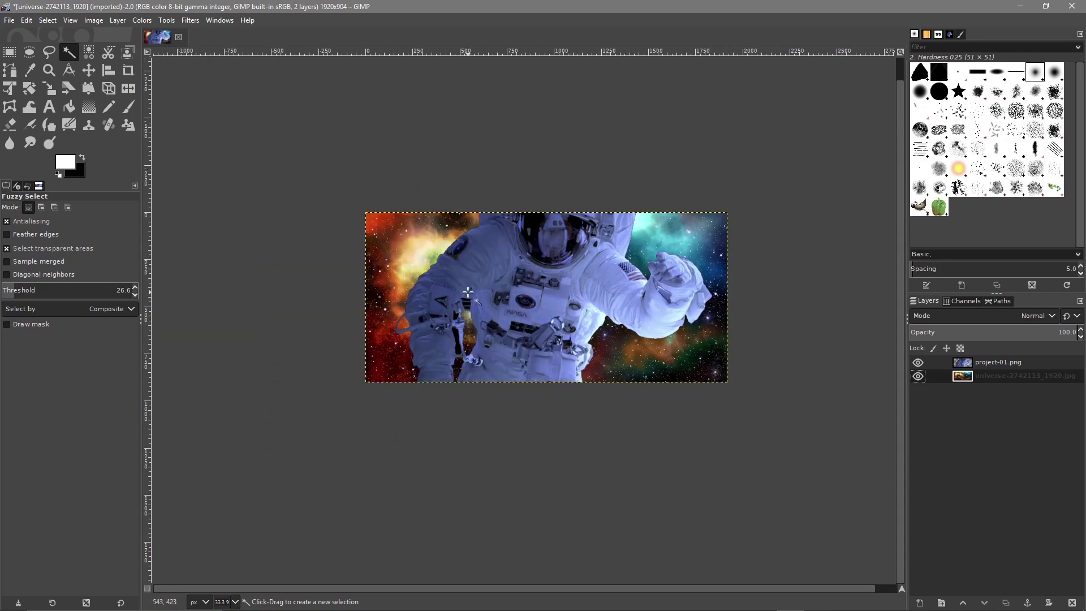
pyautogui.press('+')
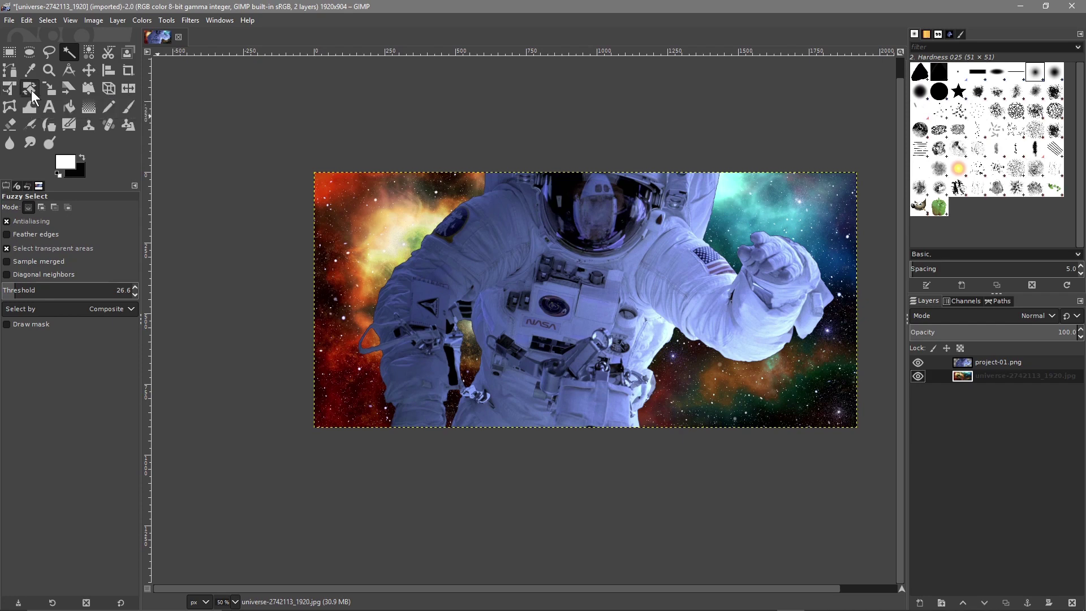
pyautogui.click(46, 89)
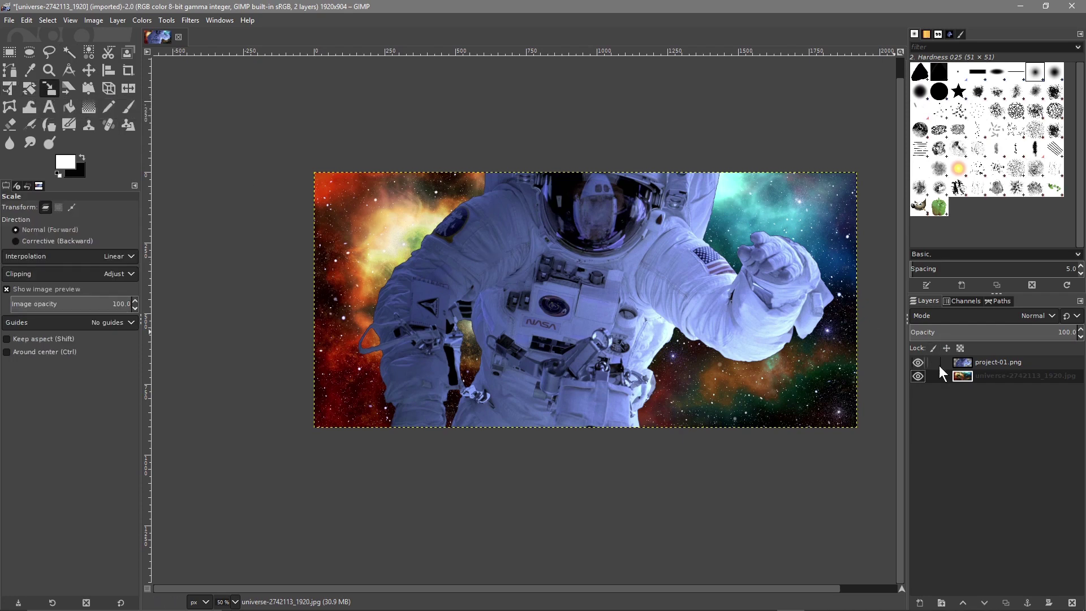
pyautogui.click(968, 373)
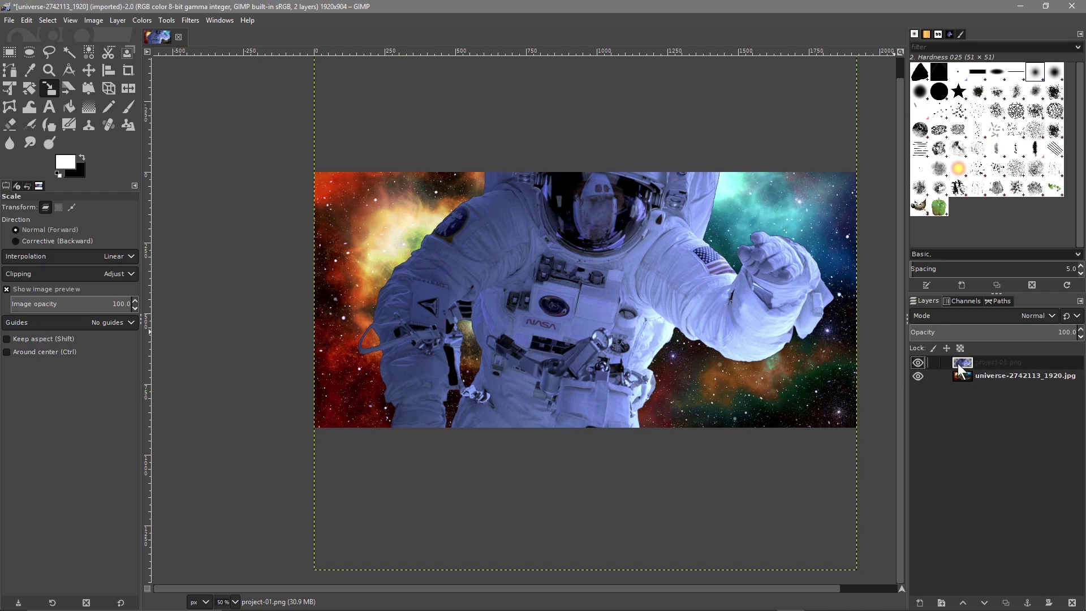
pyautogui.click(575, 269)
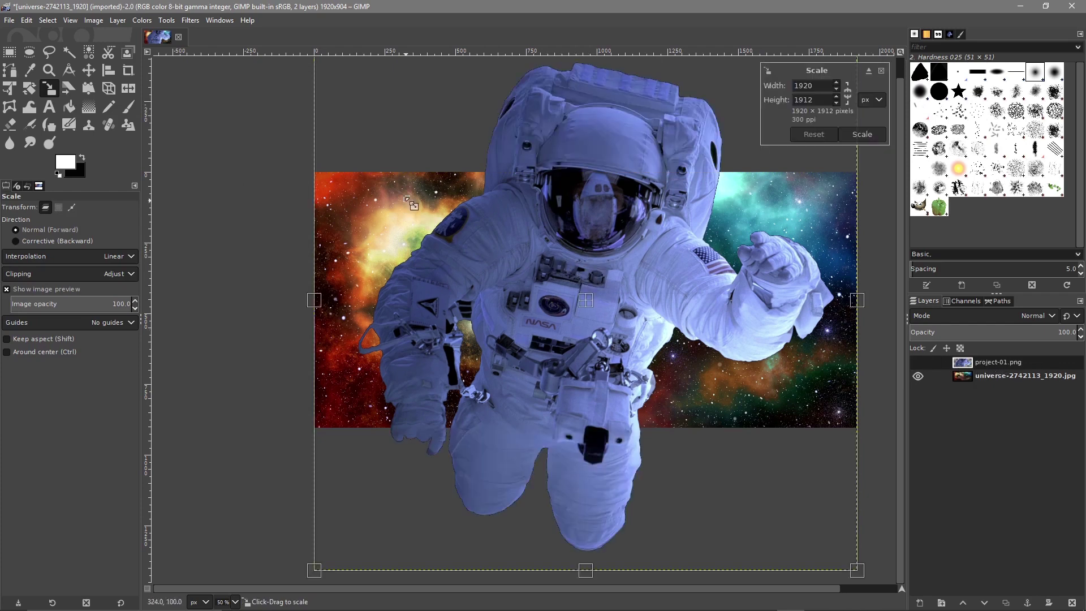
pyautogui.scroll(-1, 424, 241)
pyautogui.moveTo(350, 94); pyautogui.dragTo(583, 308)
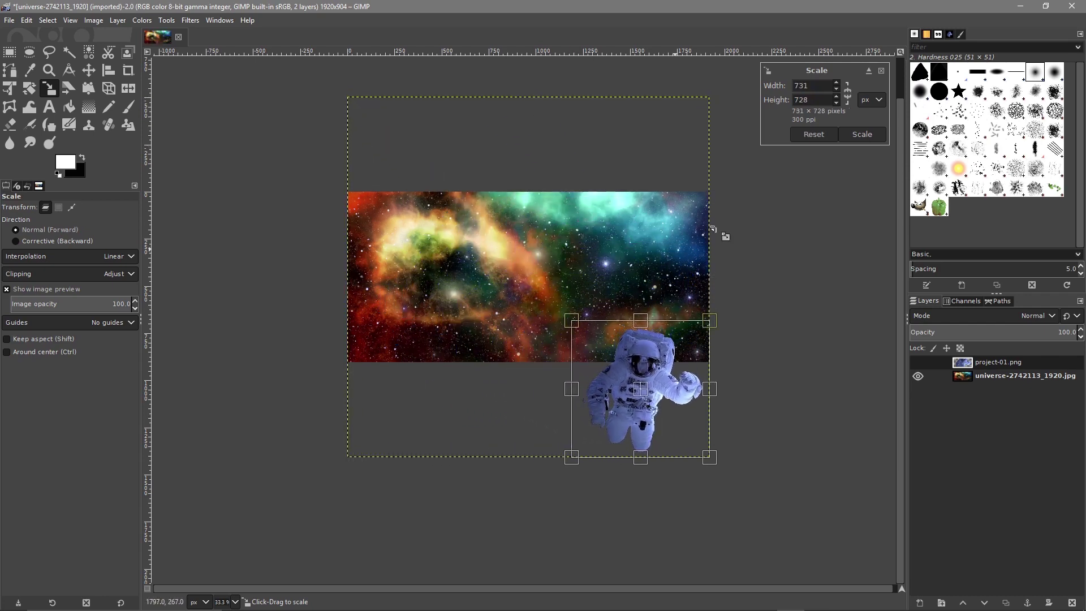
pyautogui.click(862, 134)
pyautogui.click(638, 354)
pyautogui.click(825, 134)
# Move the scaled astronaut layer to the middle of the universe background
pyautogui.click(89, 72)
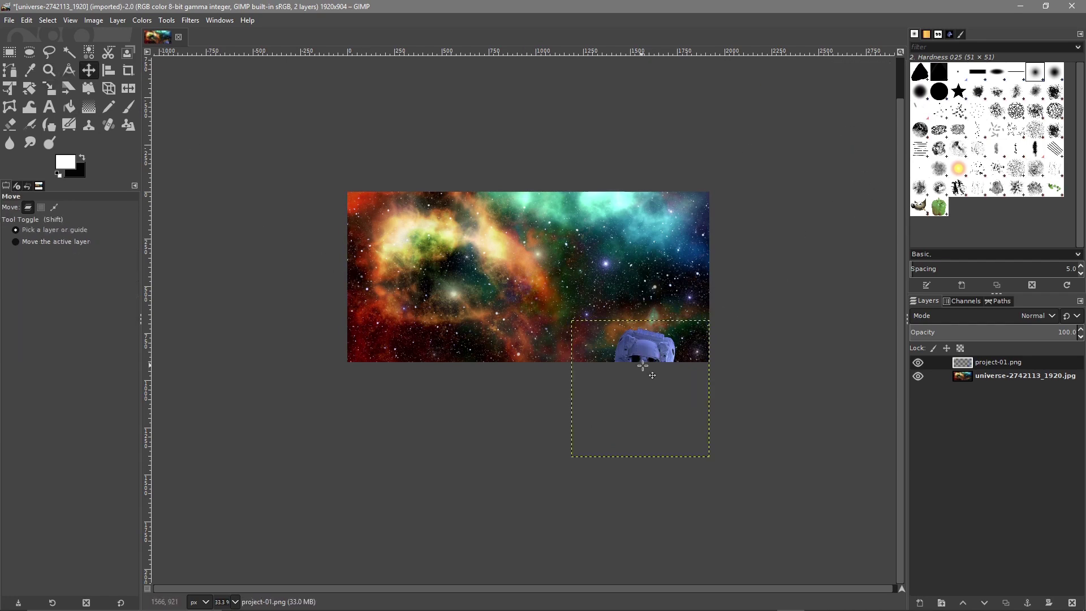
pyautogui.moveTo(653, 355); pyautogui.dragTo(545, 244)
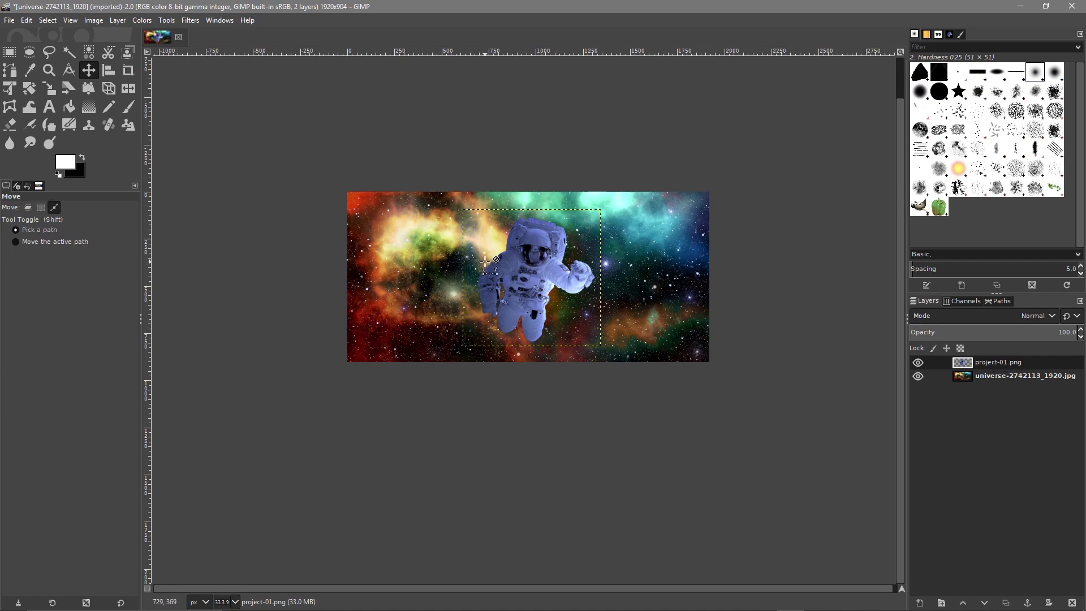
pyautogui.scroll(2, 487, 263)
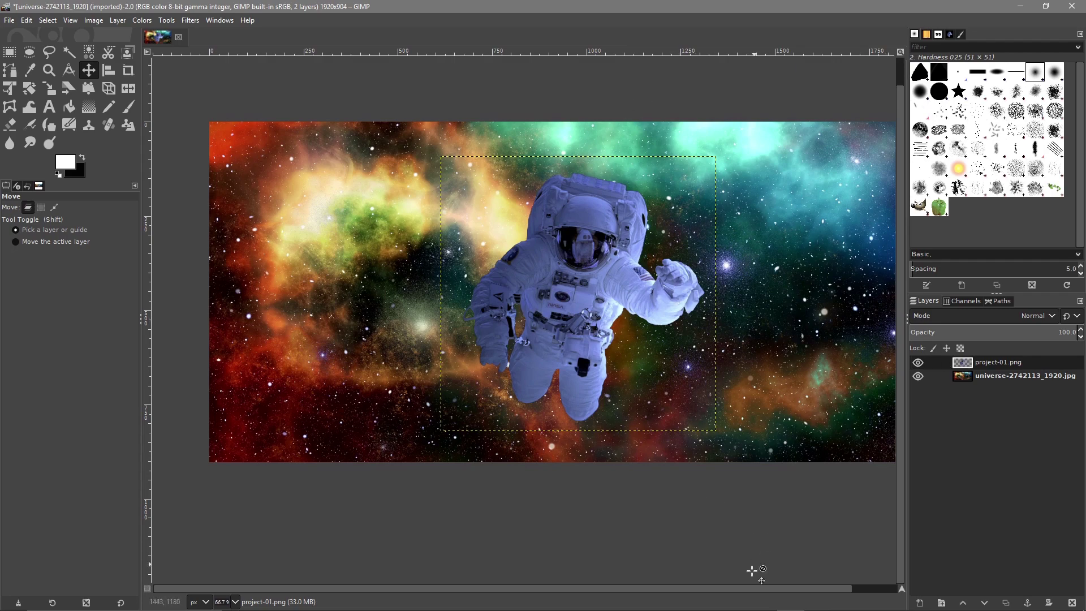
pyautogui.moveTo(776, 590); pyautogui.dragTo(807, 590)
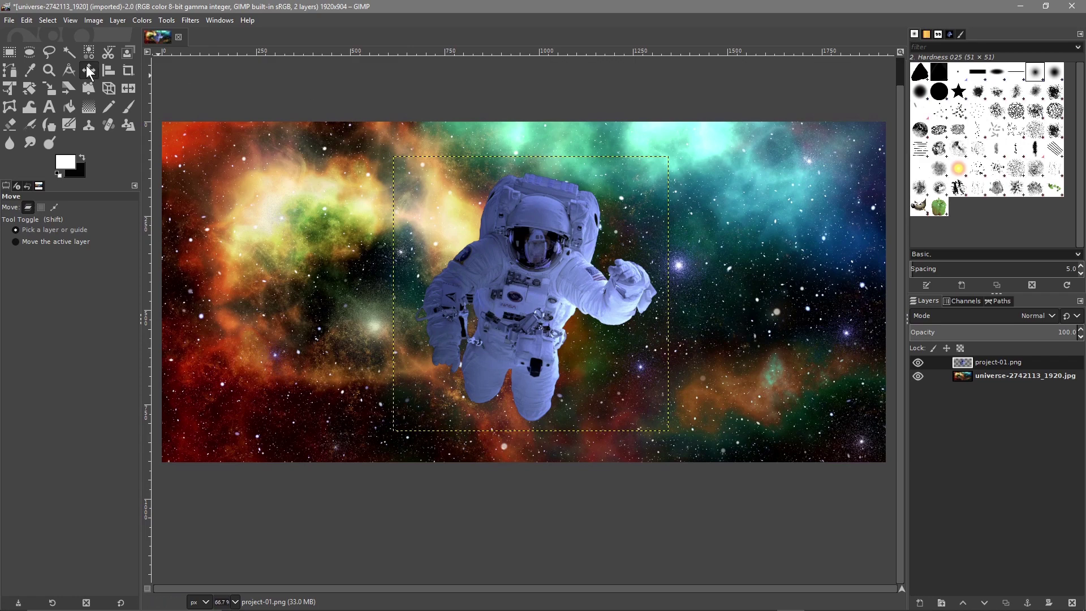
# Save the composite under the new name project-01-Completed.xcf in the GIMP 2.10 Transparent Background folder
pyautogui.click(179, 38)
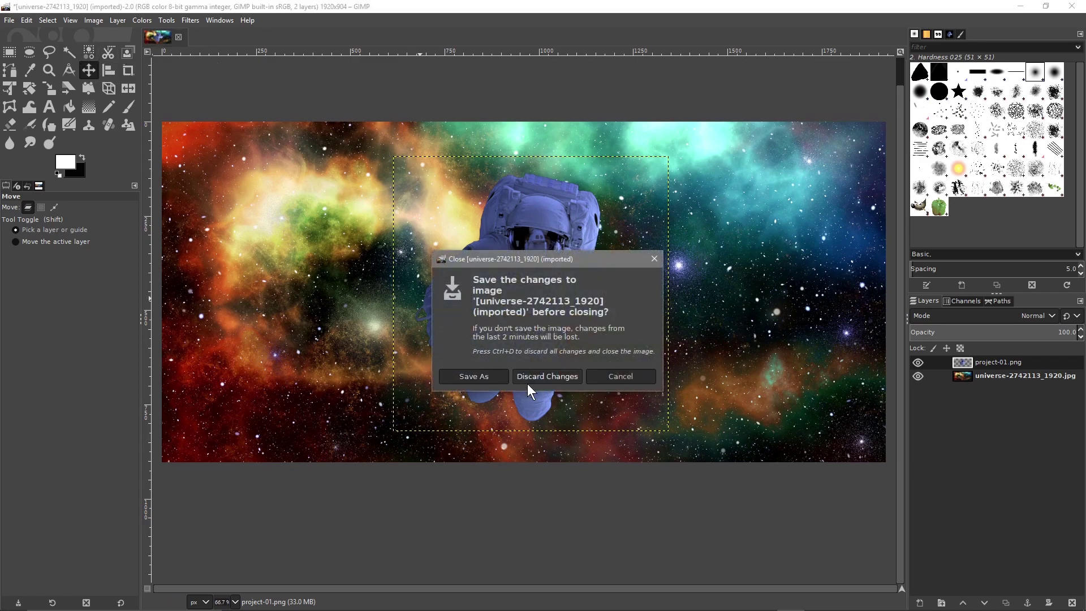
pyautogui.click(626, 377)
pyautogui.click(9, 21)
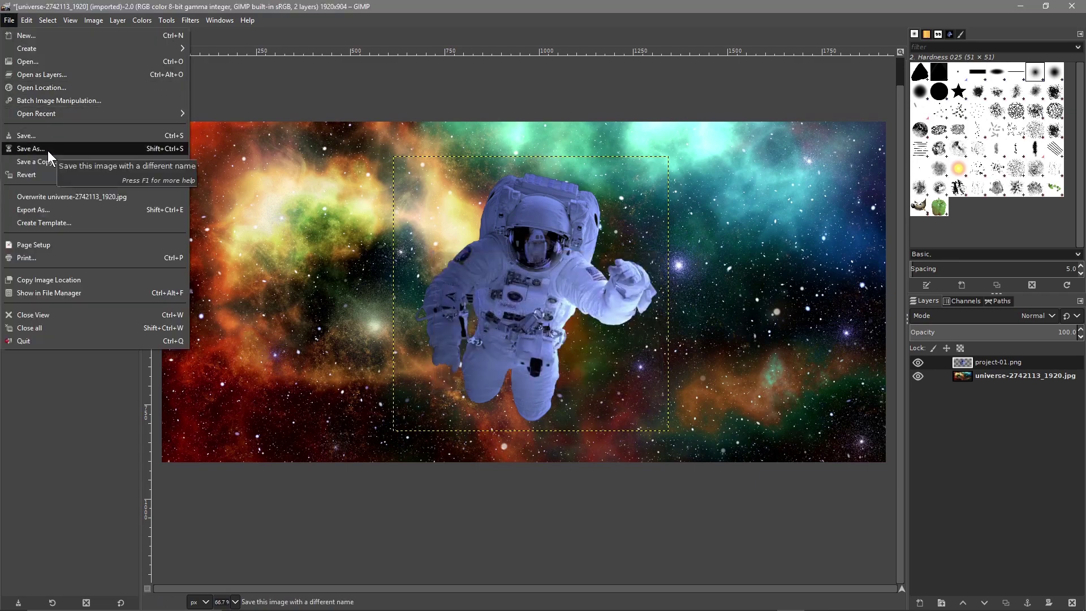
pyautogui.click(30, 148)
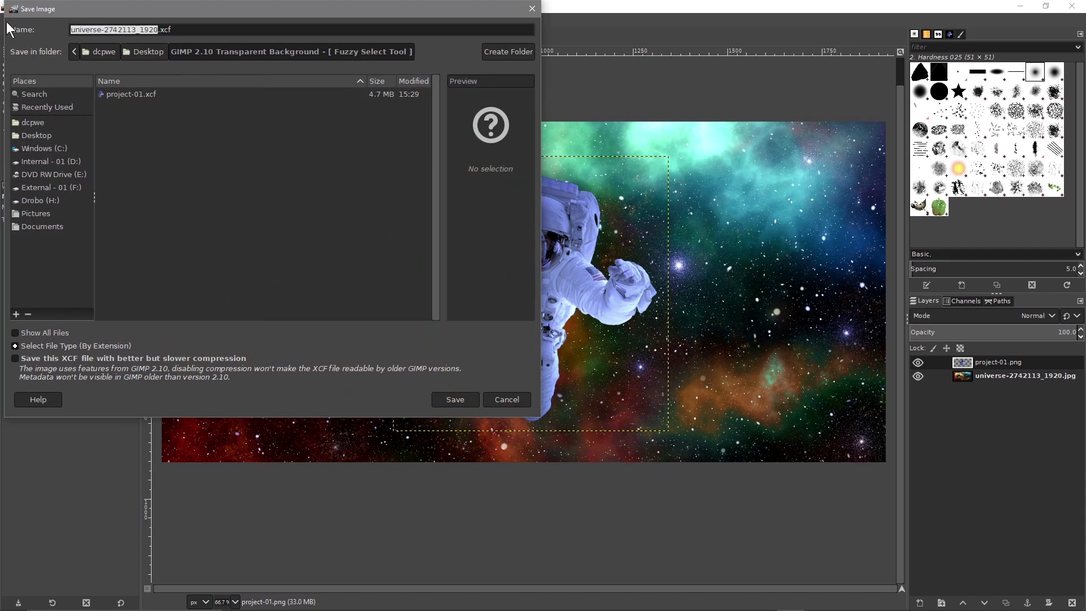
pyautogui.write('project-0')
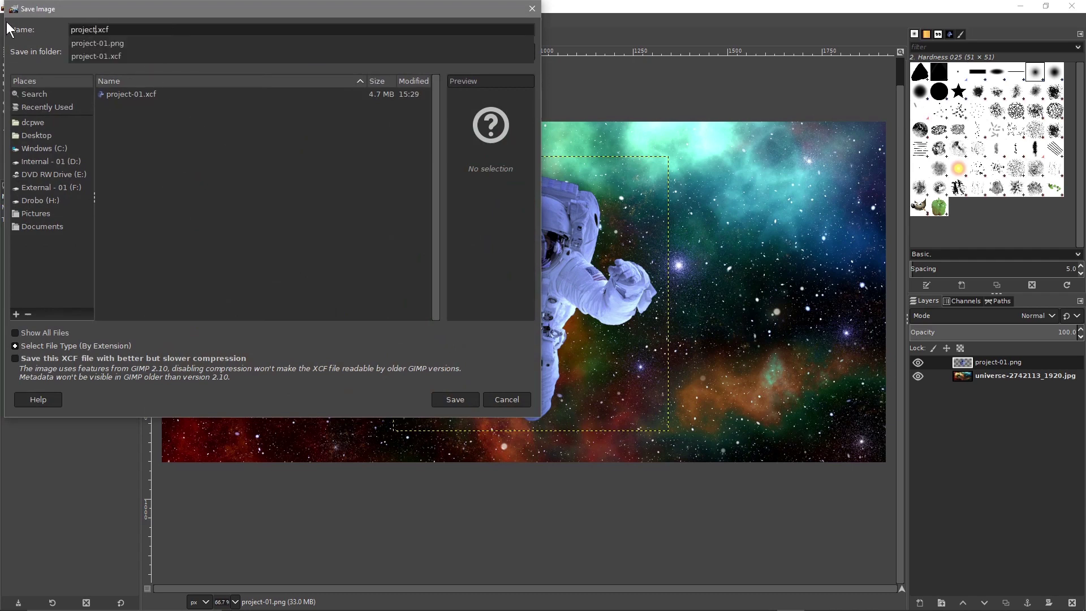
pyautogui.write('1-Completed')
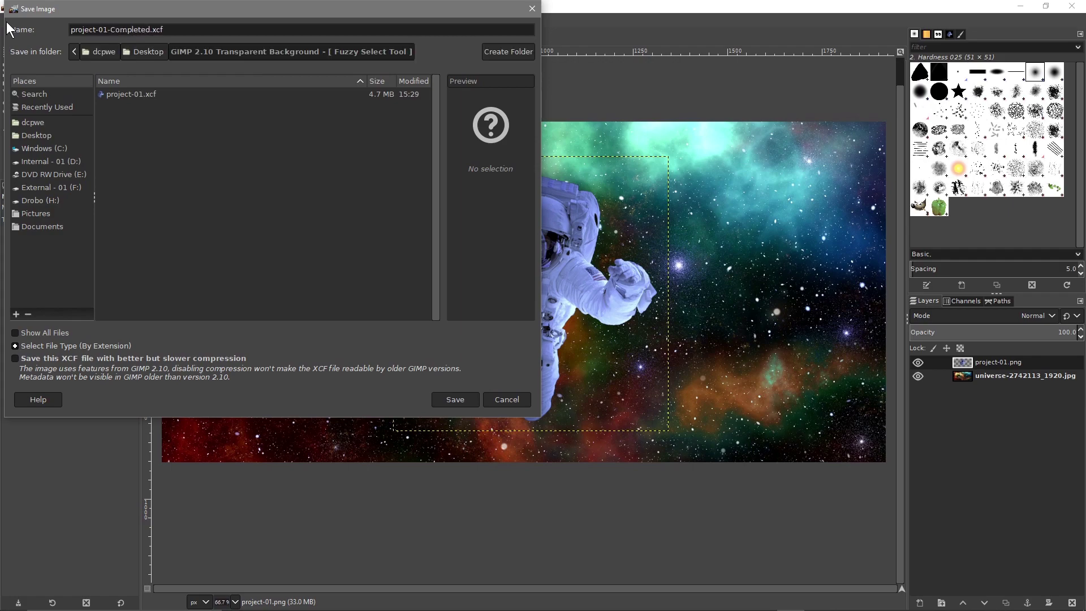
pyautogui.press('Return')
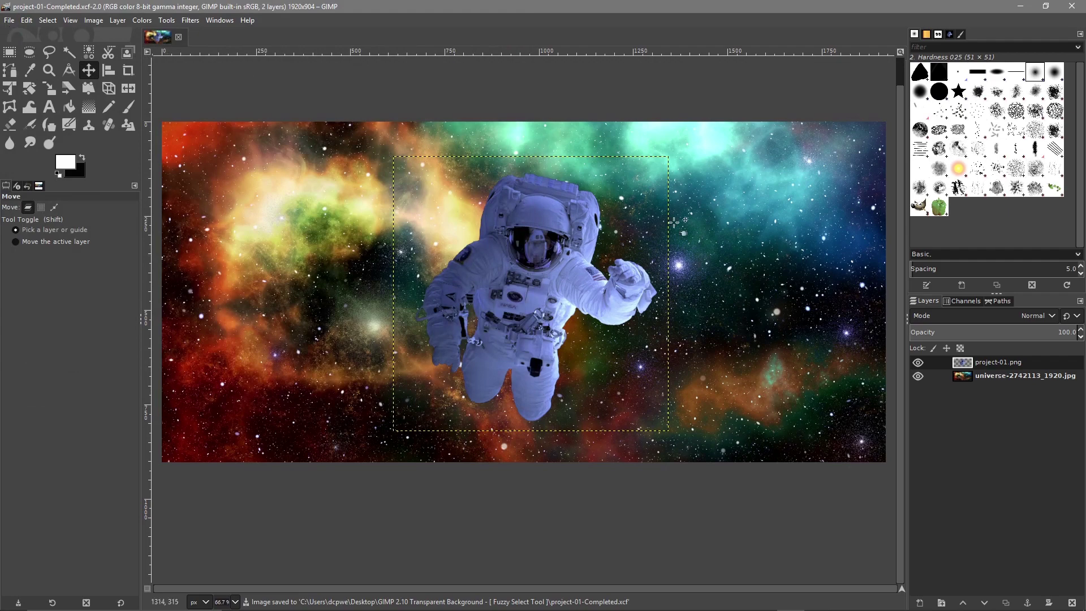
# Close the finished astronaut composite and open hot-air-balloon-3542903_1920.jpg from the File Explorer folder as an image in GIMP
pyautogui.click(178, 37)
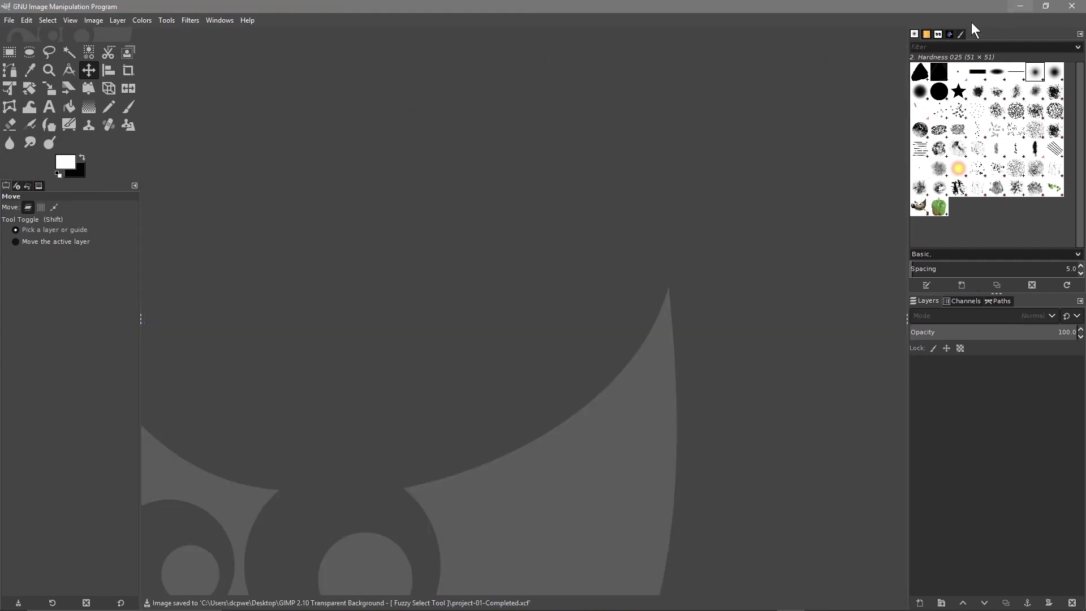
pyautogui.hotkey('alt', 'Tab')
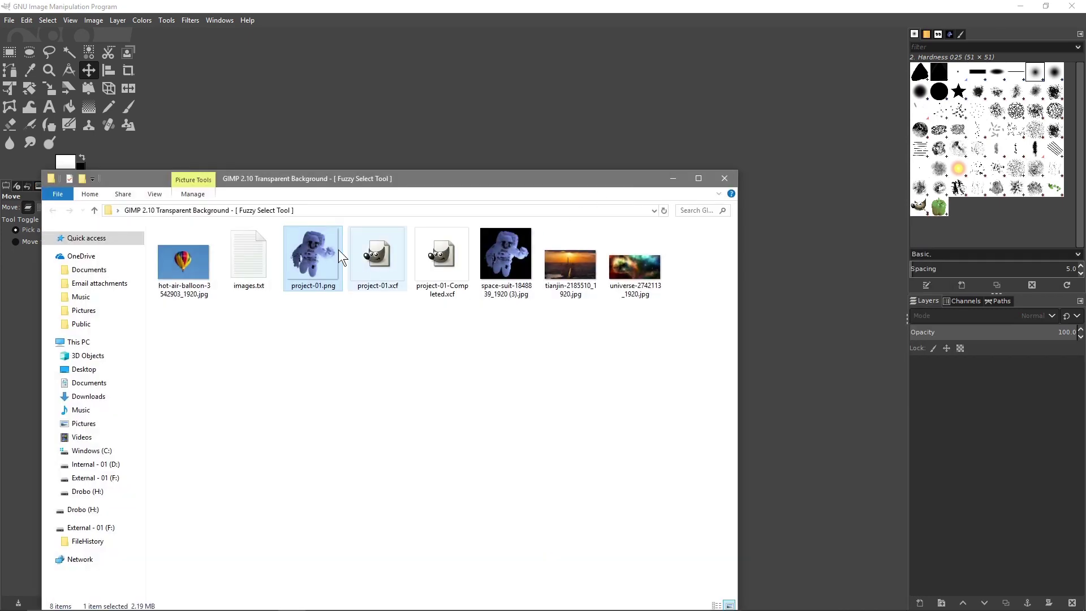
pyautogui.click(185, 267)
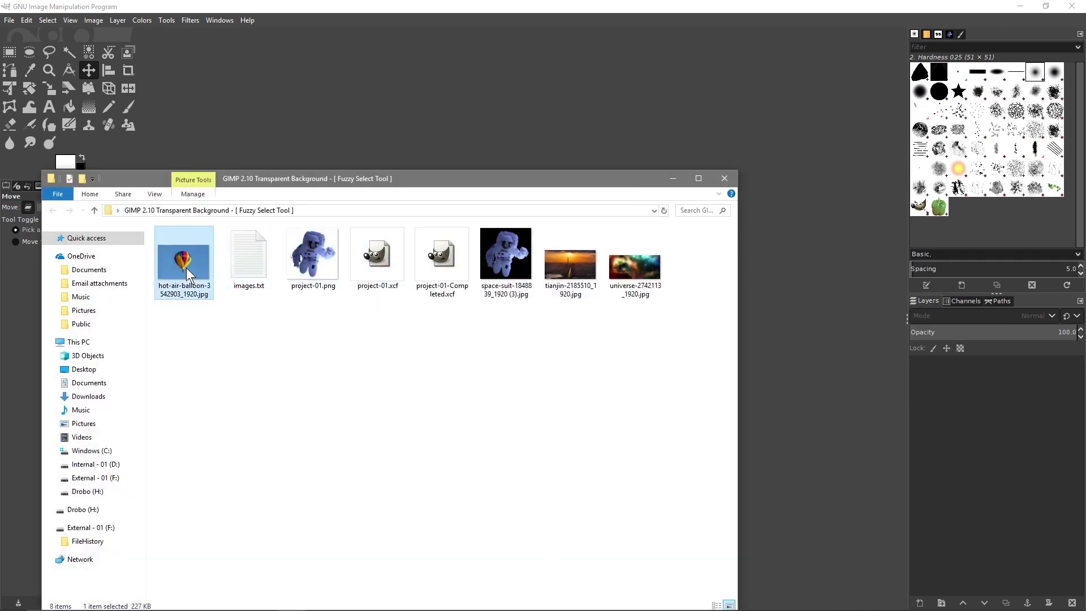
pyautogui.moveTo(399, 111); pyautogui.dragTo(416, 122)
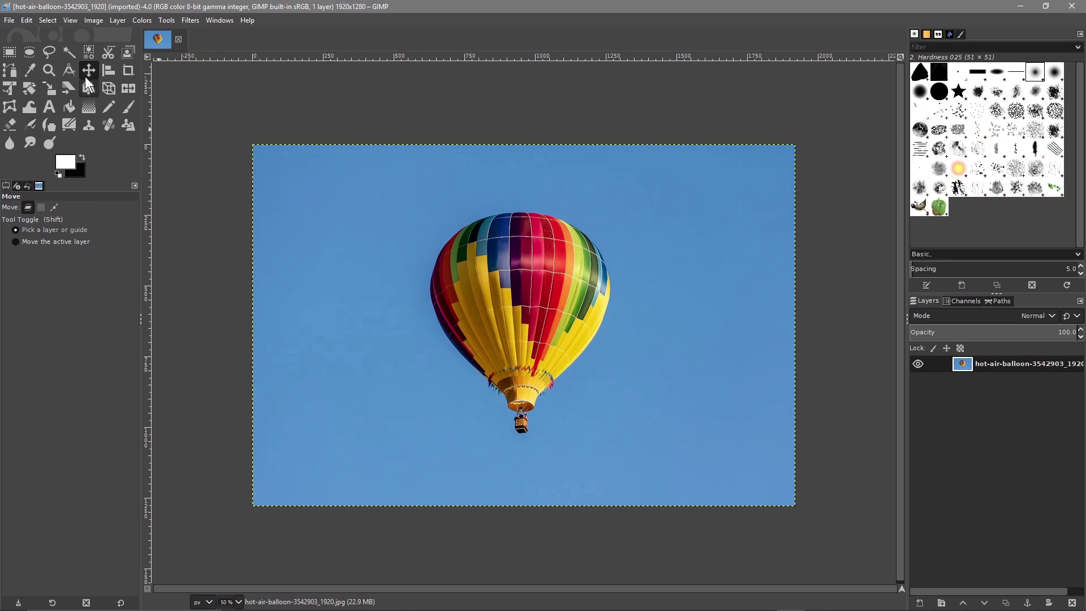
# Activate the Fuzzy Select tool and add an alpha channel to the hot-air-balloon layer
pyautogui.click(69, 50)
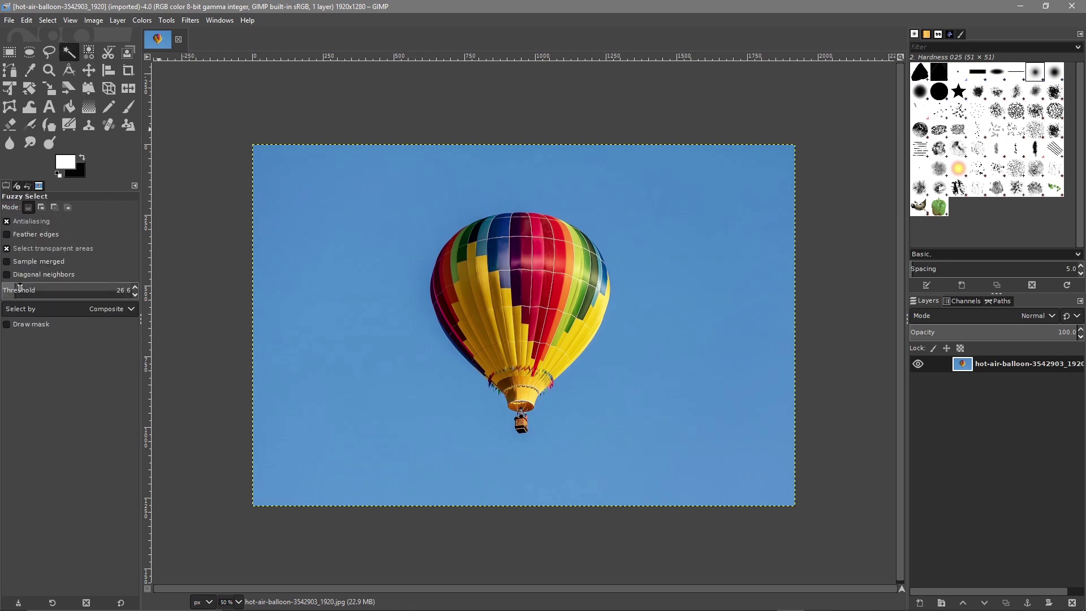
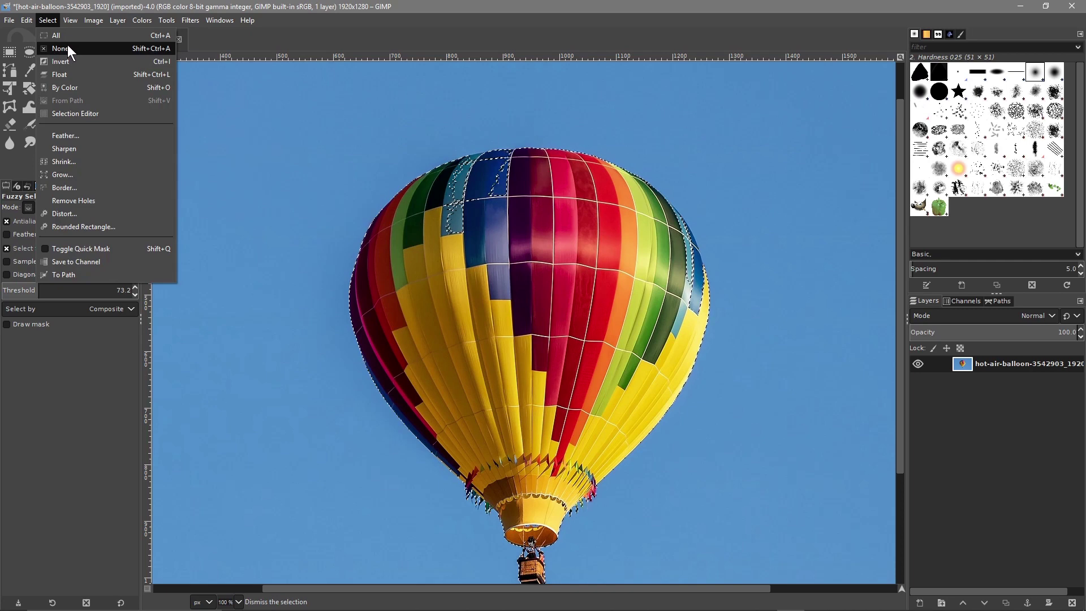
pyautogui.scroll(-2, 592, 258)
pyautogui.scroll(2, 591, 258)
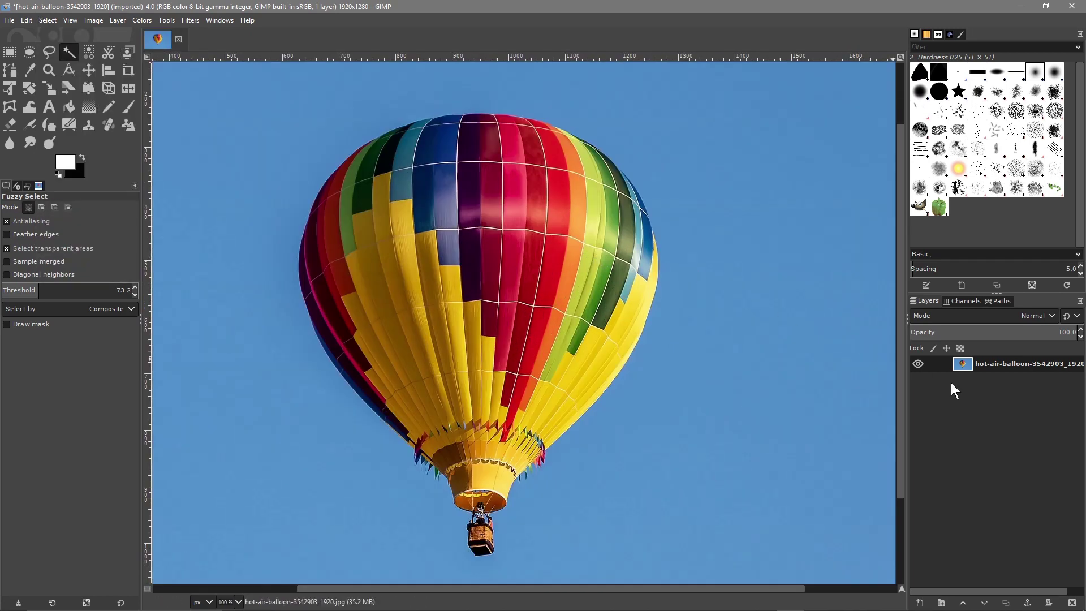
pyautogui.rightClick(979, 364)
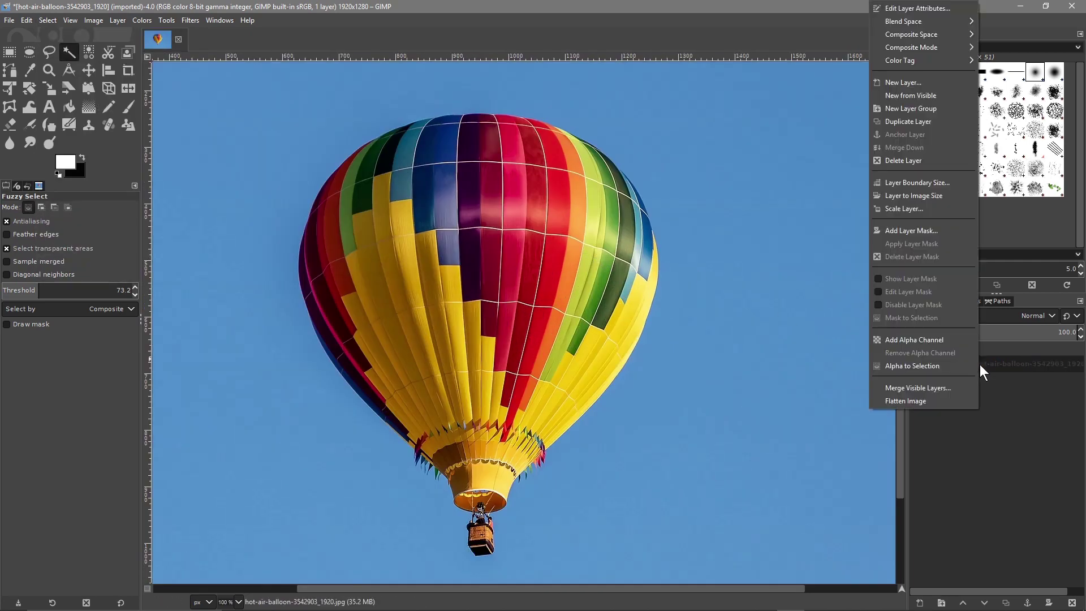
pyautogui.click(952, 340)
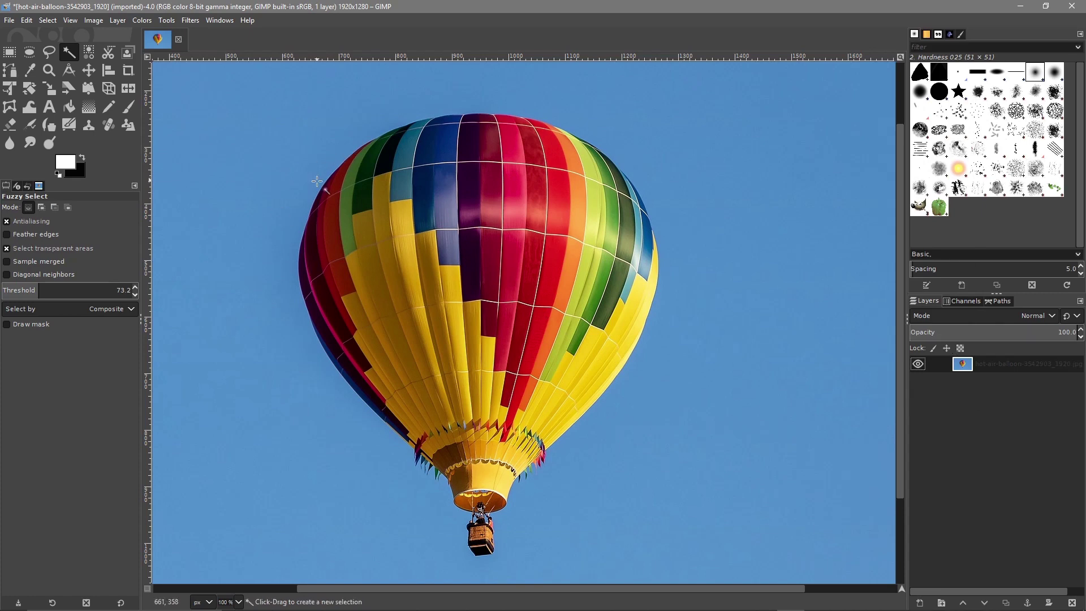
# Try selecting the blue sky around the balloon with Fuzzy Select at Threshold 73.2 and cutting it away
pyautogui.scroll(-1, 317, 179)
pyautogui.moveTo(273, 225); pyautogui.dragTo(352, 250)
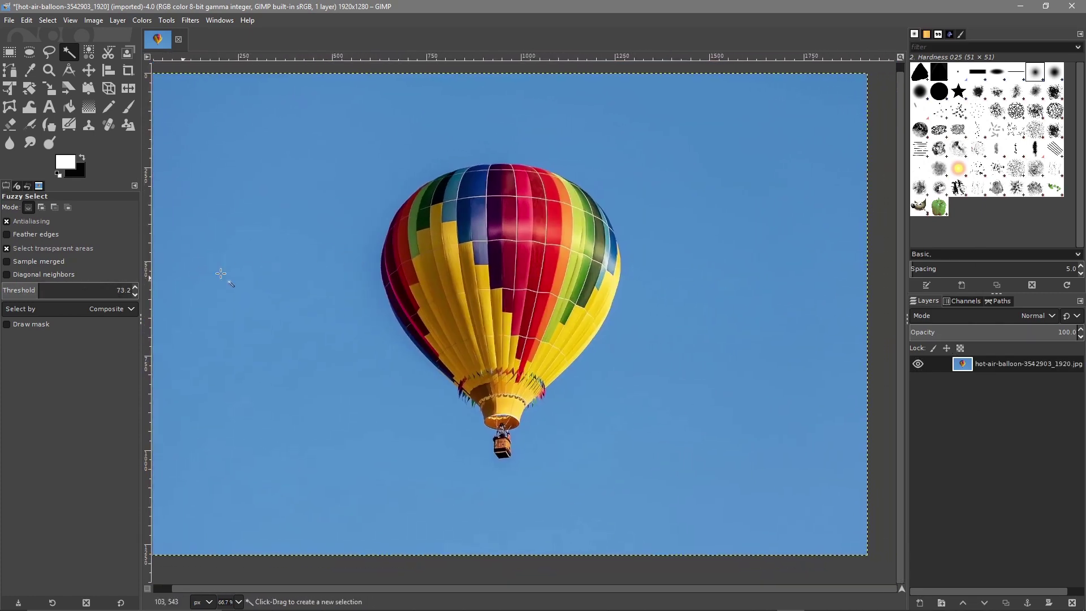
pyautogui.click(296, 169)
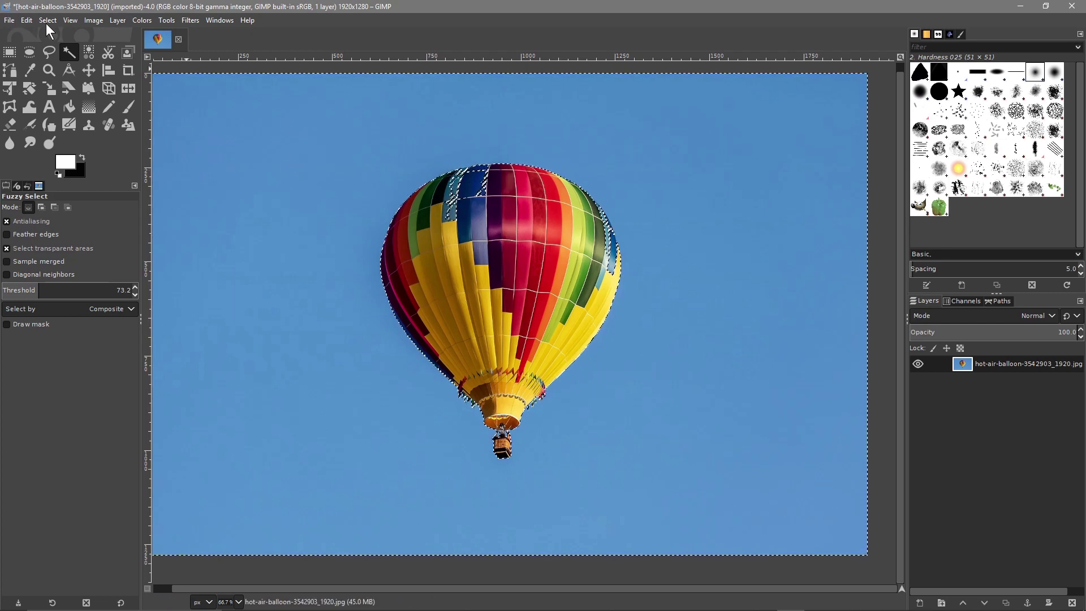
pyautogui.click(26, 21)
pyautogui.click(45, 96)
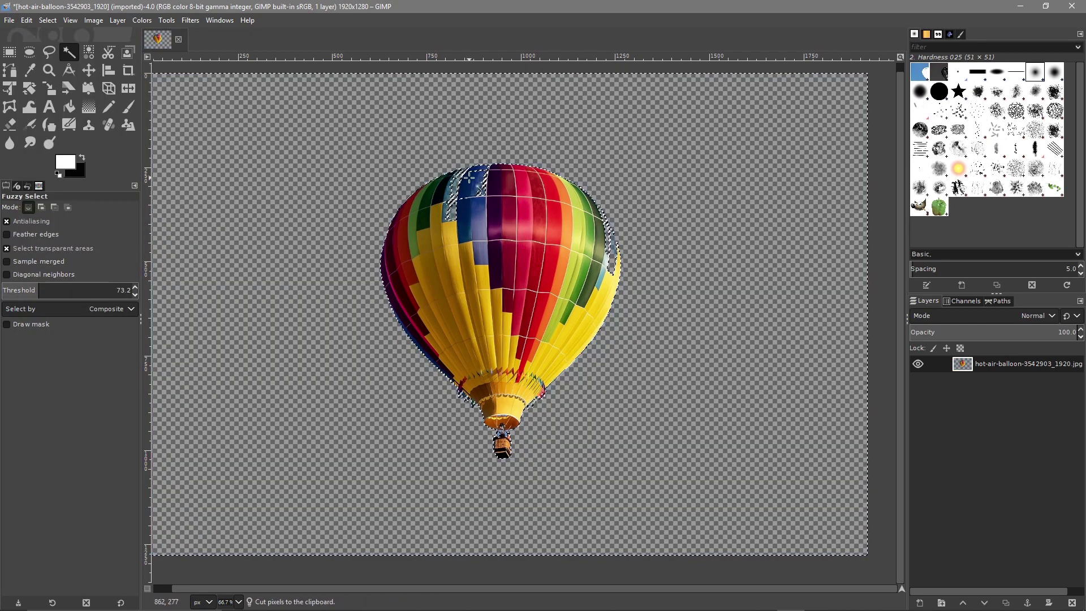
# Examine the balloon's blue panels up close for removed areas and undo the cut of the sky
pyautogui.keyDown('ctrl'); pyautogui.scroll(5, 458, 185); pyautogui.keyUp('ctrl')
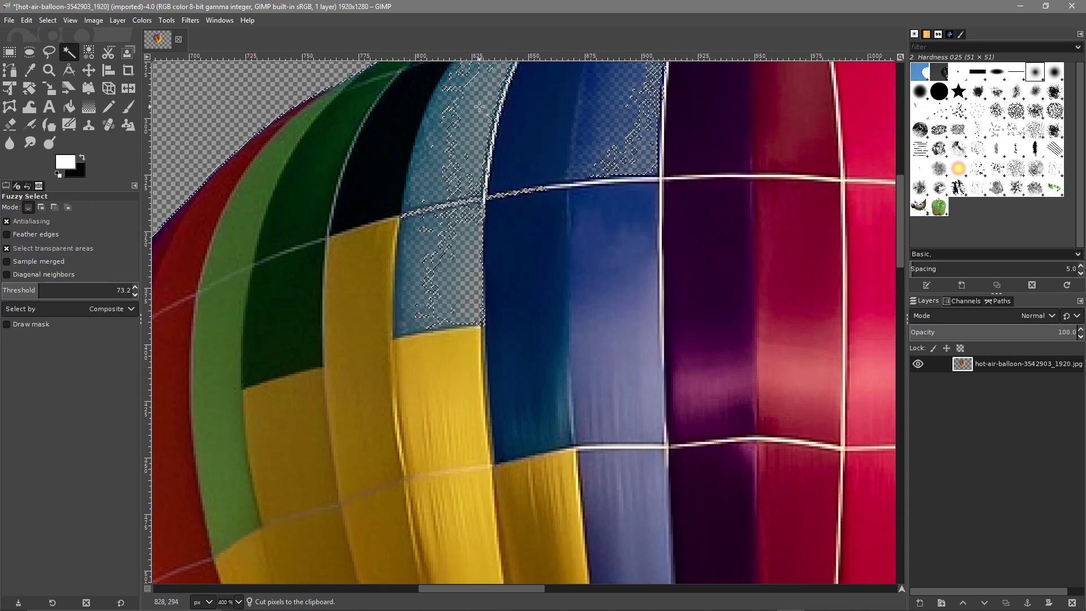
pyautogui.keyDown('ctrl'); pyautogui.scroll(-4, 459, 254); pyautogui.keyUp('ctrl')
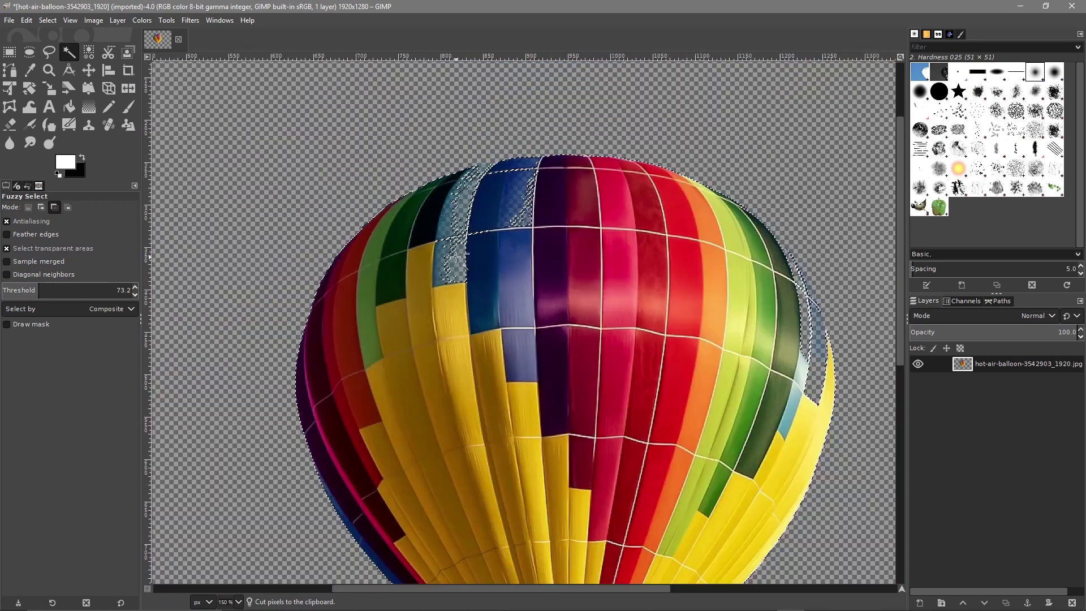
pyautogui.keyDown('ctrl'); pyautogui.scroll(-2, 459, 254); pyautogui.keyUp('ctrl')
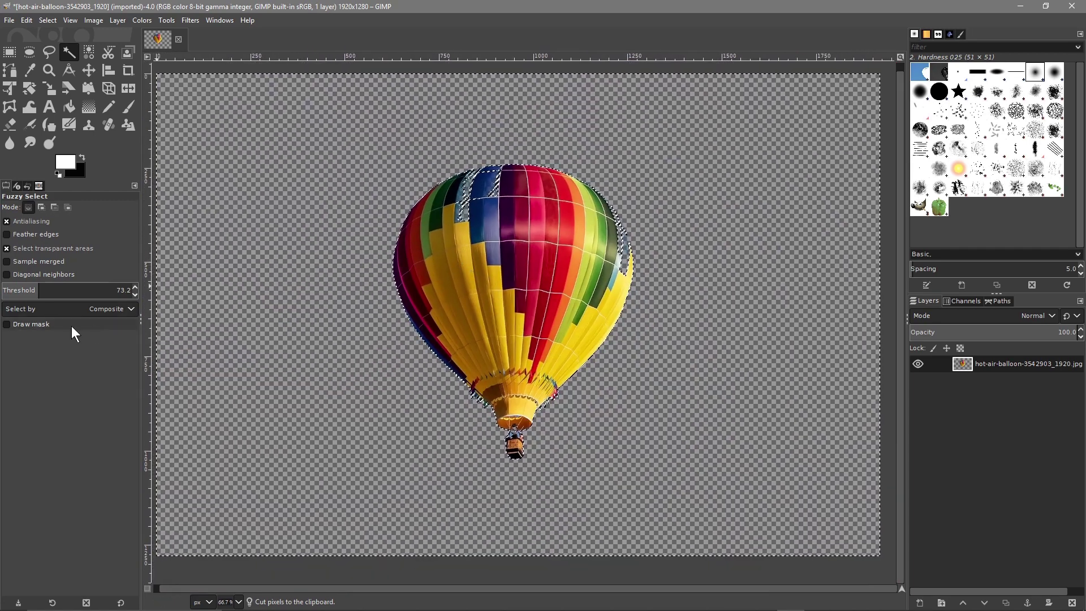
pyautogui.click(27, 20)
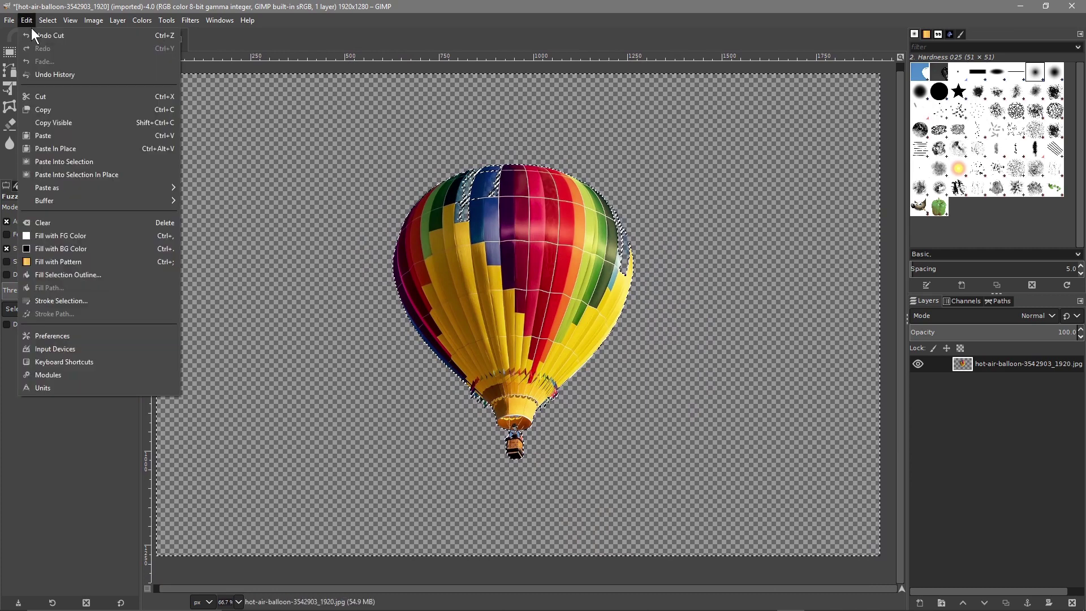
pyautogui.click(38, 36)
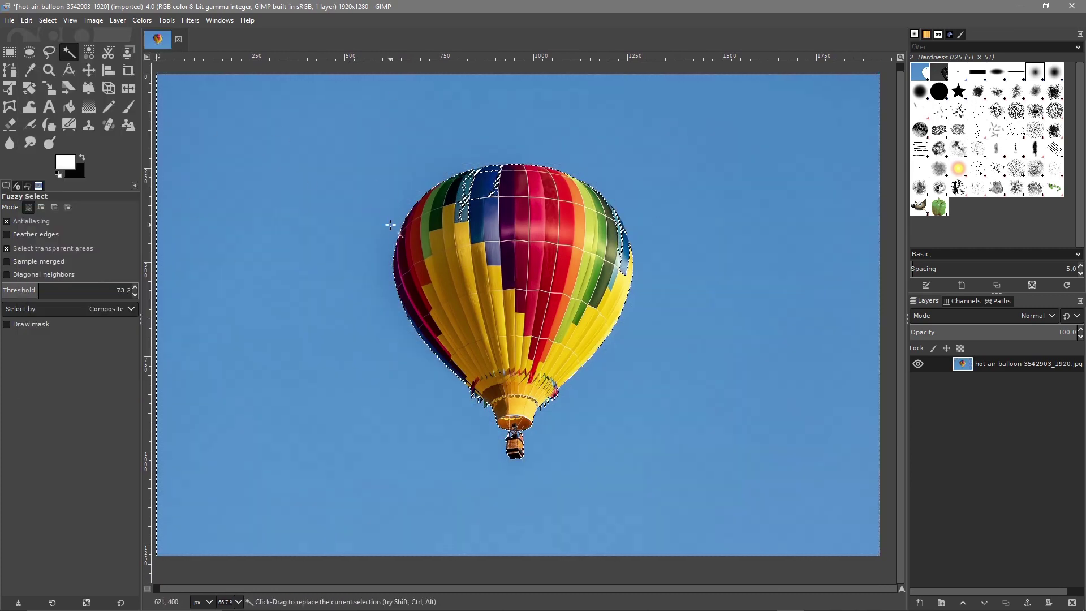
# Set the Fuzzy Select Threshold to 38.8, reselect the sky and check the selection along the balloon's right edge
pyautogui.click(29, 290)
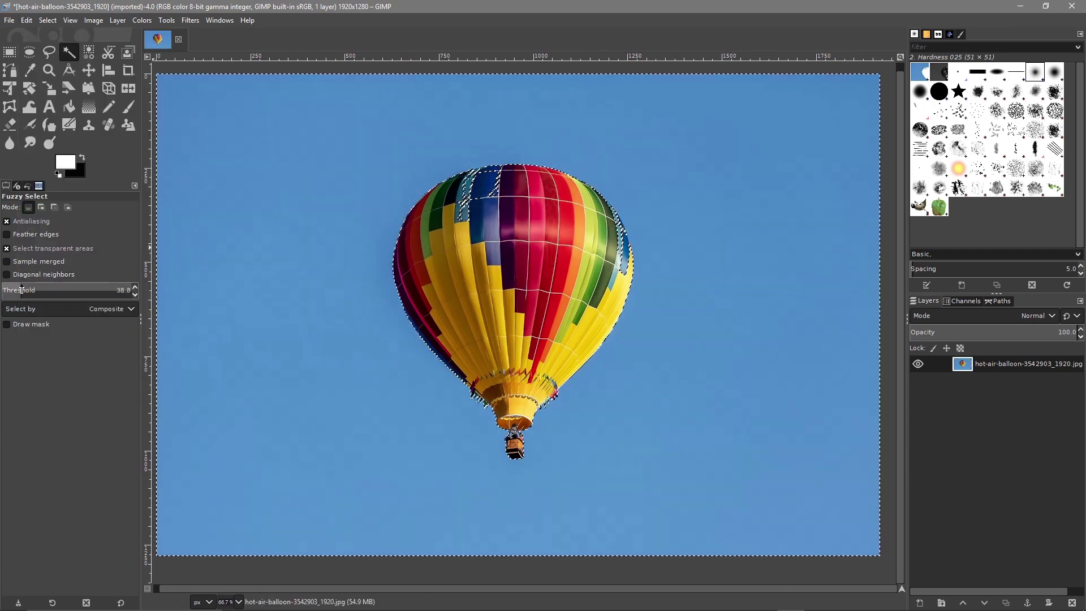
pyautogui.click(336, 210)
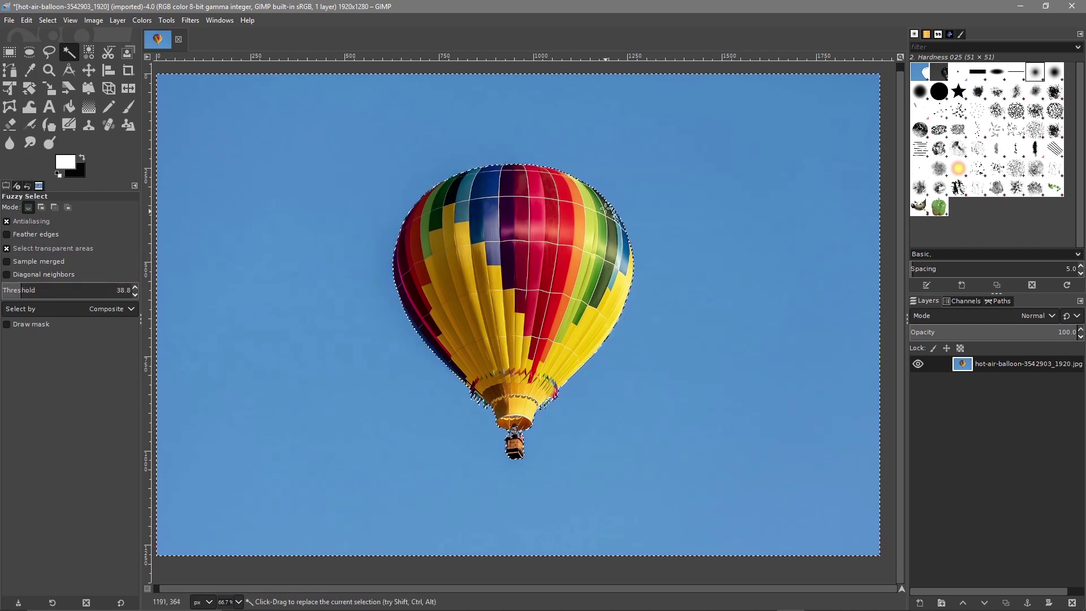
pyautogui.scroll(4, 703, 223)
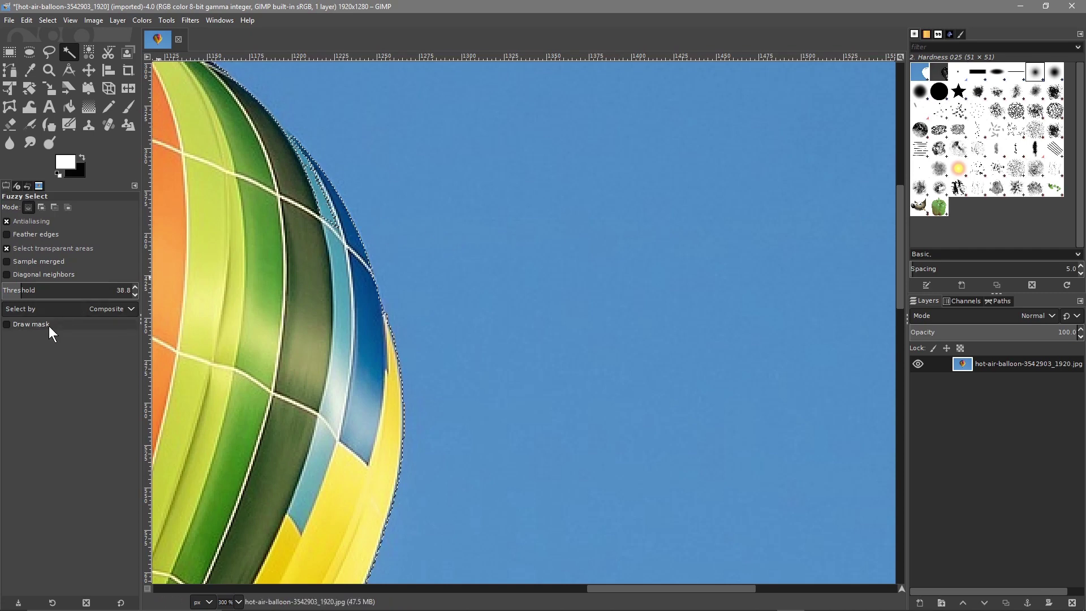
# Reselect the sky with the Threshold set to 24.4 and check the selection around the balloon's outline and basket
pyautogui.moveTo(21, 292); pyautogui.dragTo(21, 293)
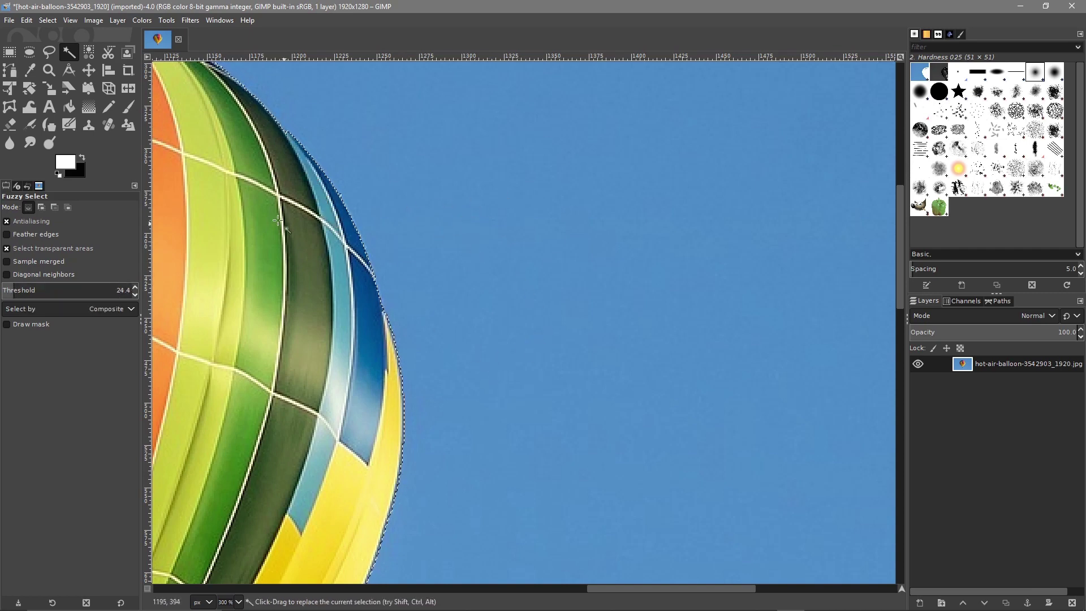
pyautogui.hscroll(-15, 253, 175)
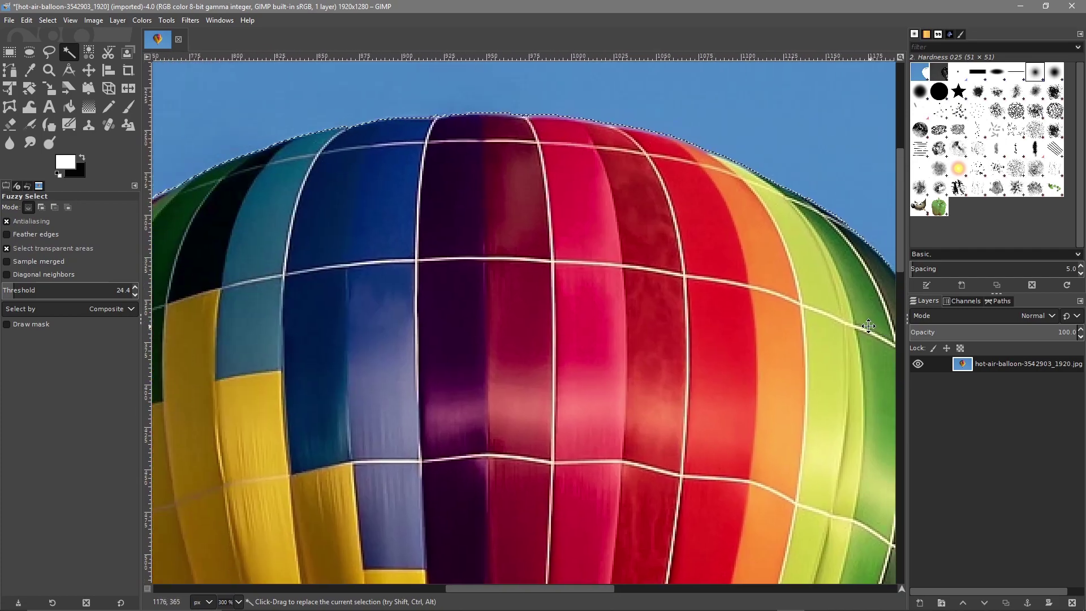
pyautogui.scroll(-10, 413, 234)
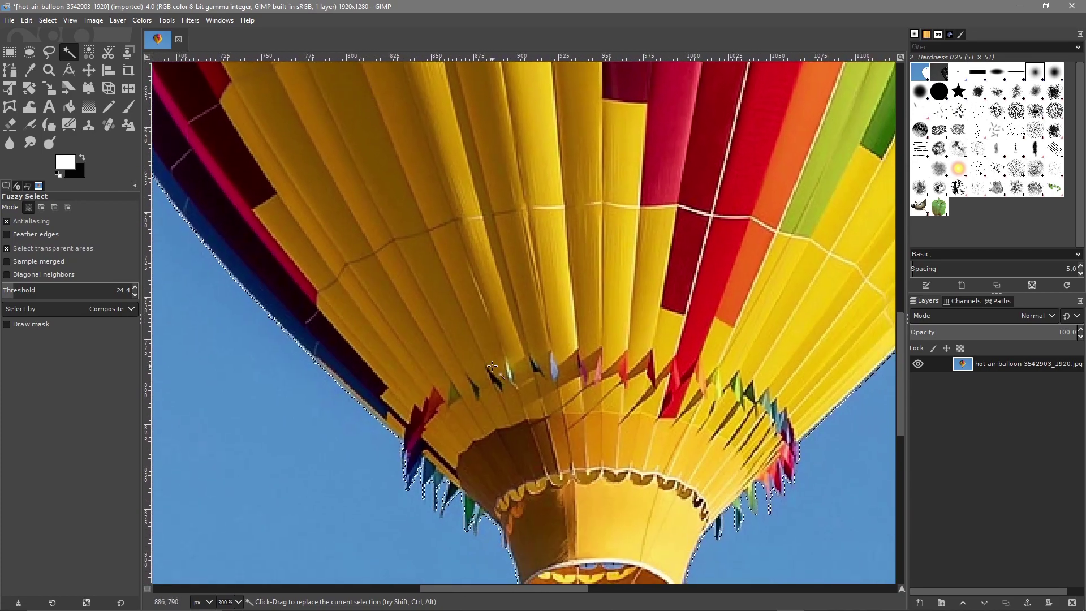
pyautogui.moveTo(492, 366); pyautogui.dragTo(406, 420)
pyautogui.scroll(-3, 406, 420)
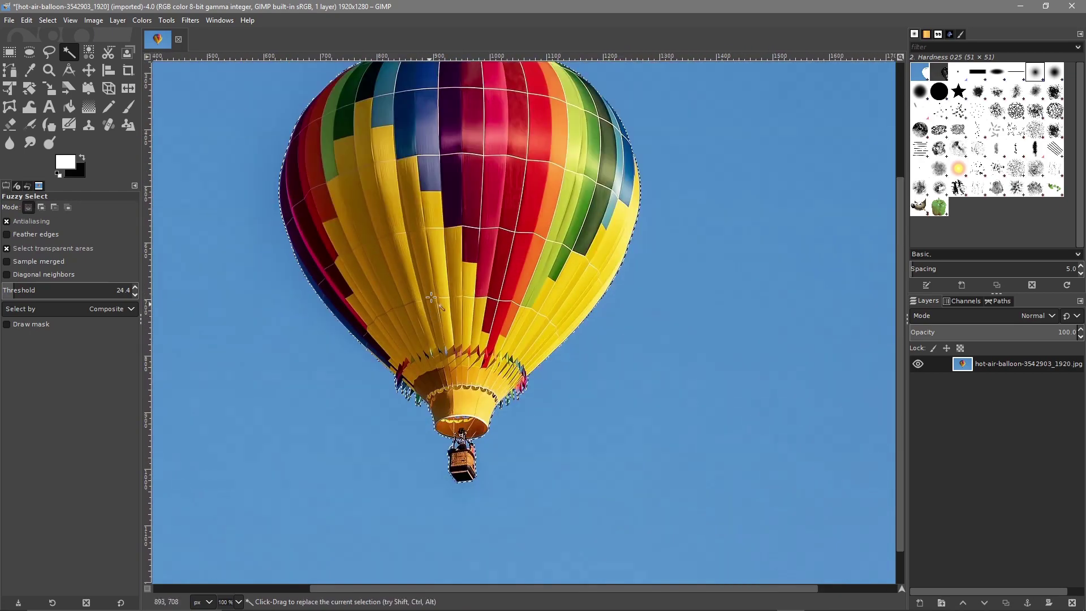
pyautogui.moveTo(456, 295); pyautogui.dragTo(480, 253)
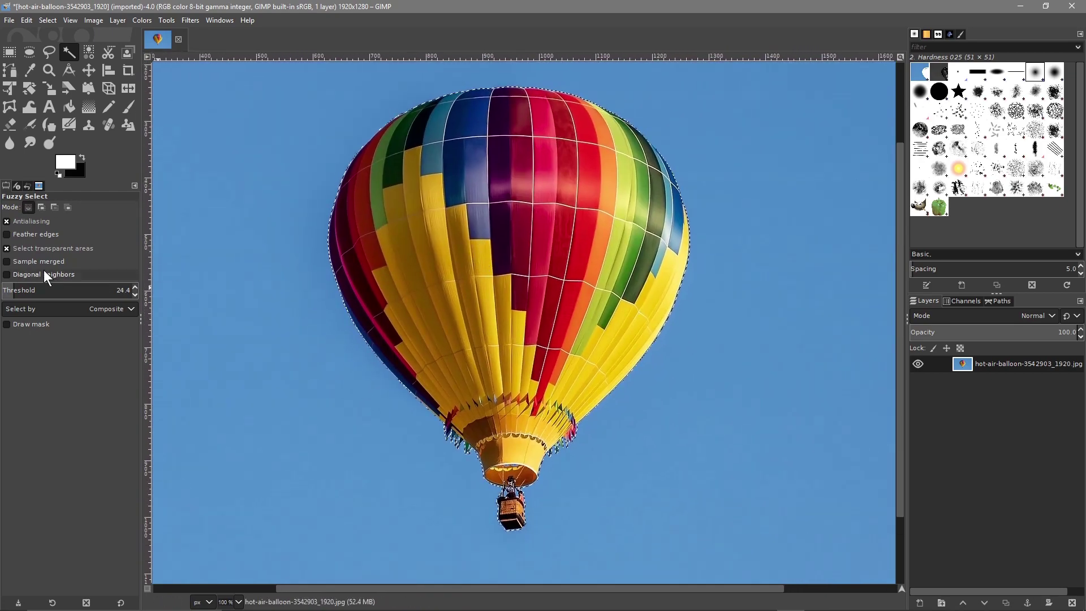
# Enable feathered edges with a radius of 38.8 and reselect the sky around the balloon
pyautogui.click(15, 236)
pyautogui.moveTo(57, 252)
pyautogui.mouseDown()
pyautogui.moveTo(89, 255)
pyautogui.moveTo(57, 254)
pyautogui.mouseUp()
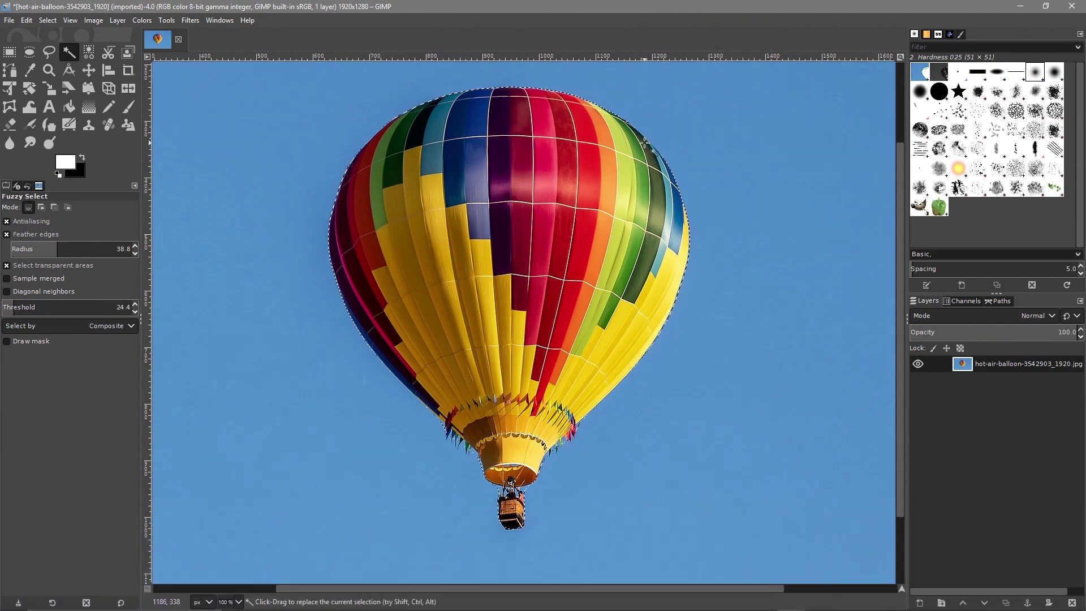
# Try cutting away the feathered sky selection to inspect the balloon's soft edge, and undo the cut
pyautogui.click(30, 22)
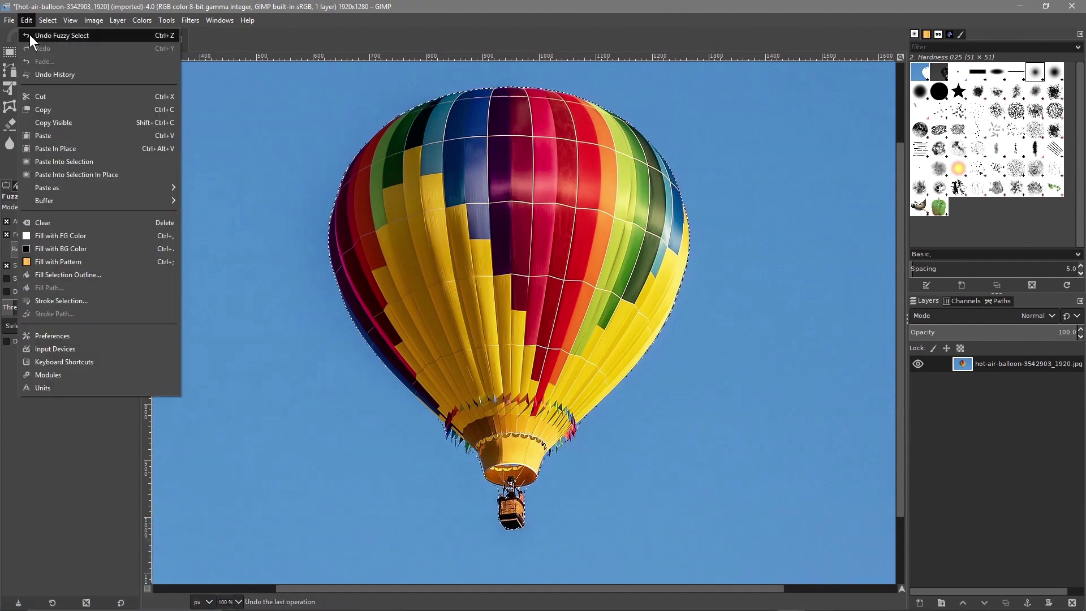
pyautogui.click(52, 94)
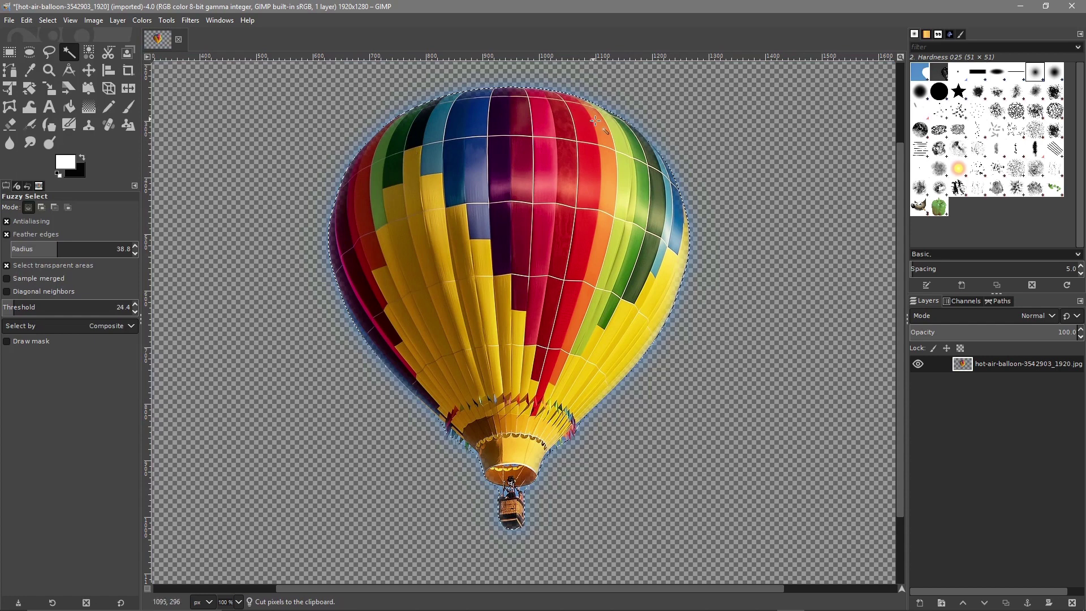
pyautogui.scroll(3, 595, 121)
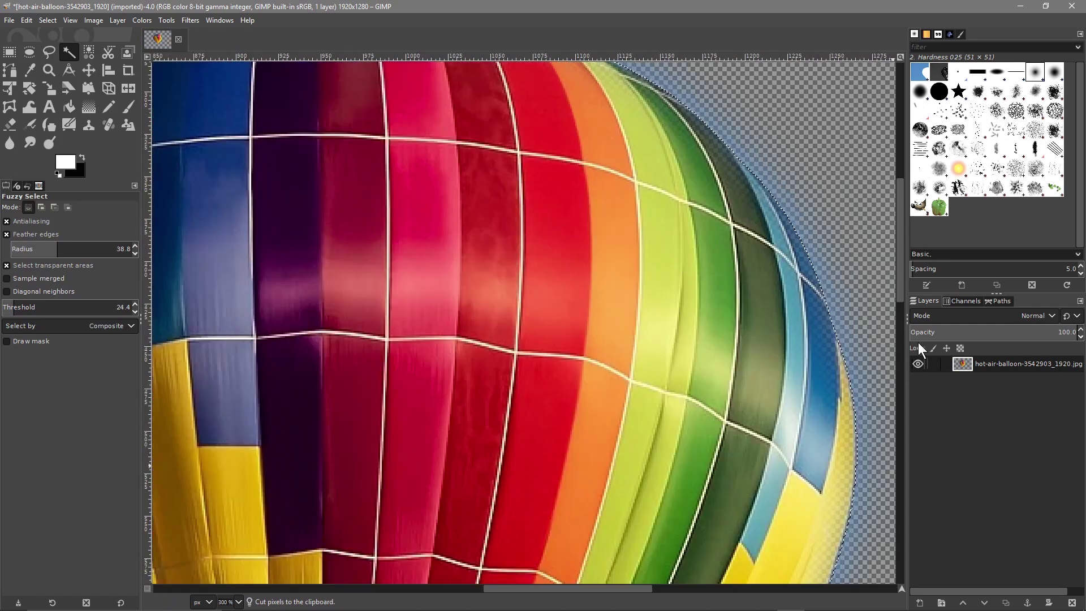
pyautogui.scroll(-3, 571, 306)
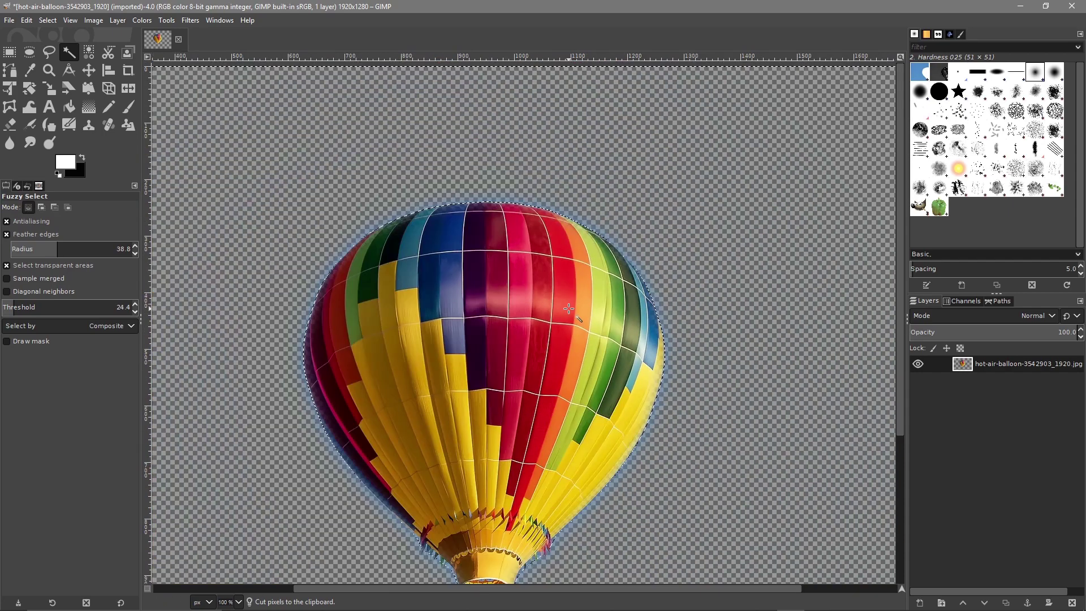
pyautogui.scroll(-1, 567, 303)
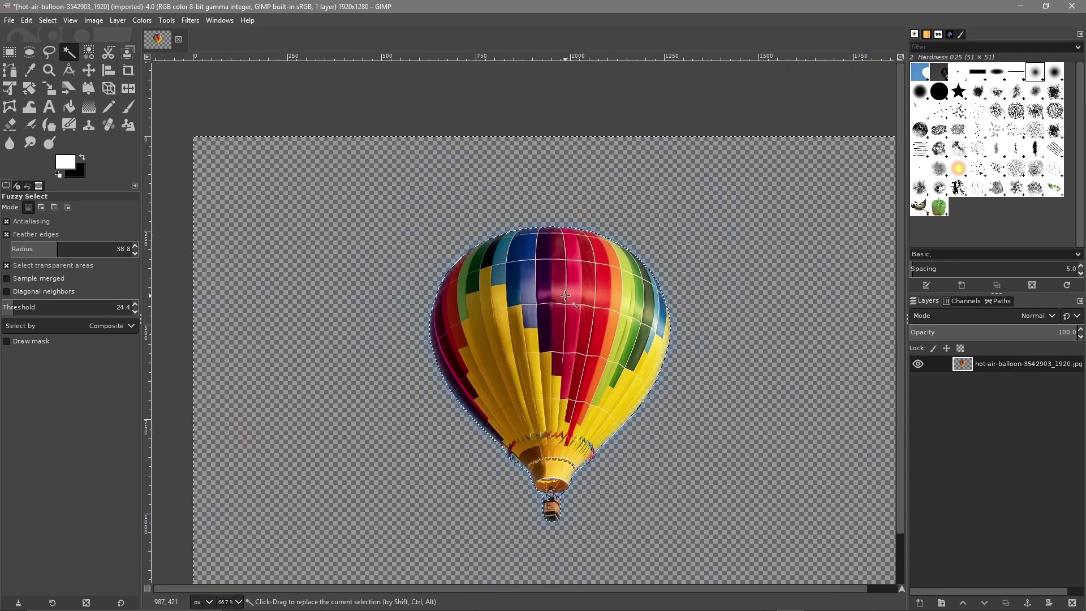
pyautogui.click(26, 20)
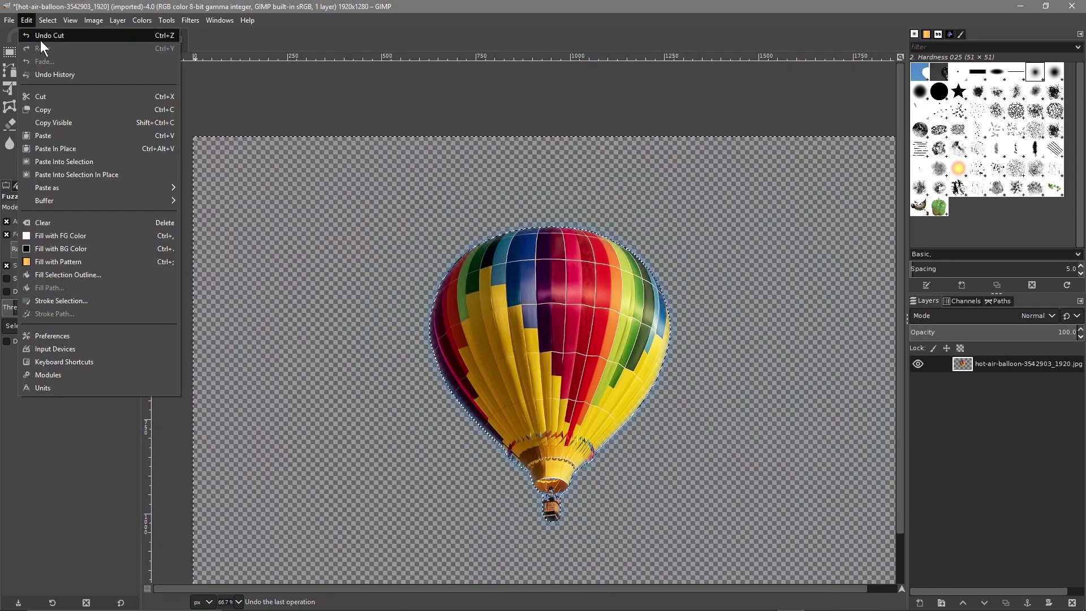
pyautogui.click(40, 37)
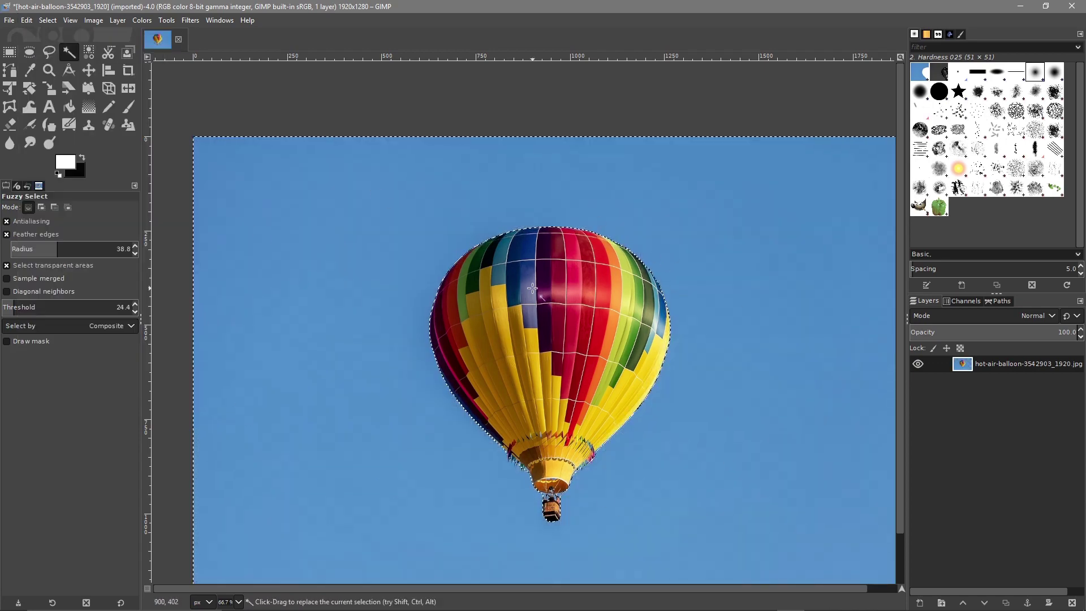
# Add a new layer filled with the background color and place it below the hot-air balloon layer
pyautogui.click(920, 603)
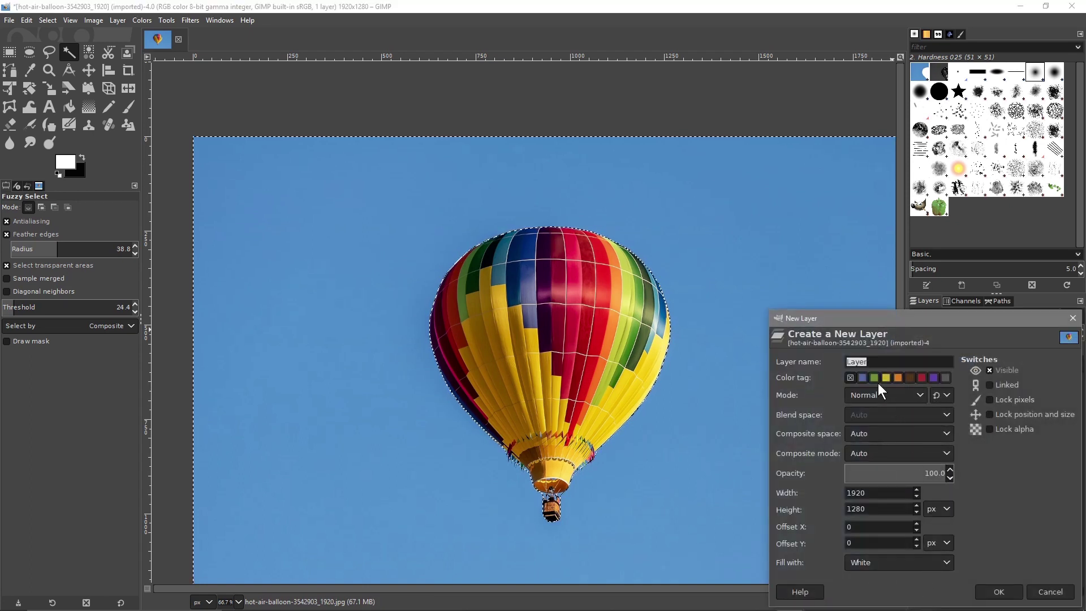
pyautogui.click(895, 562)
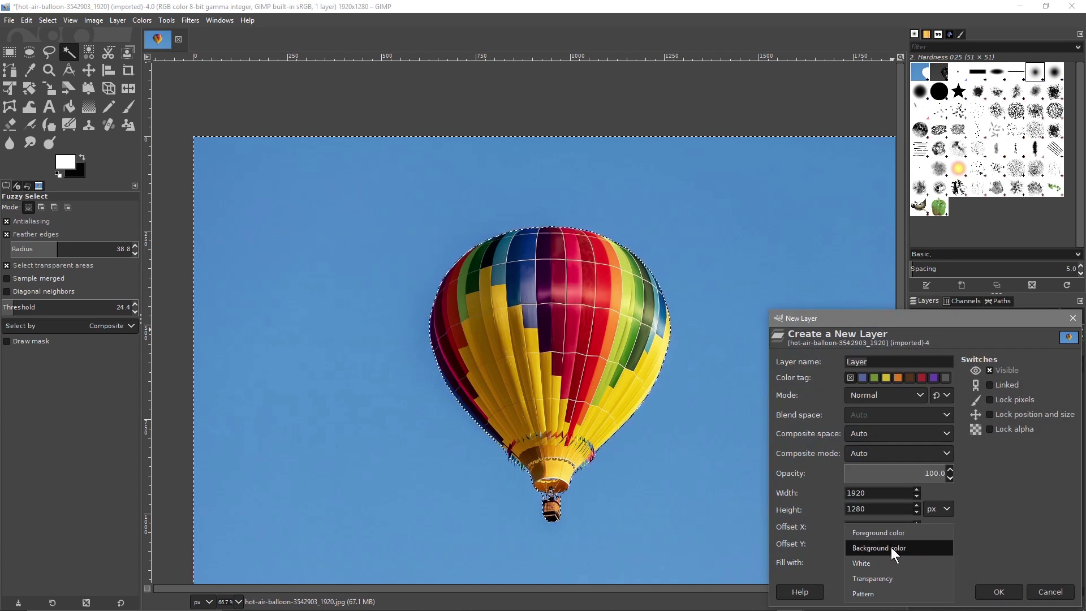
pyautogui.click(891, 547)
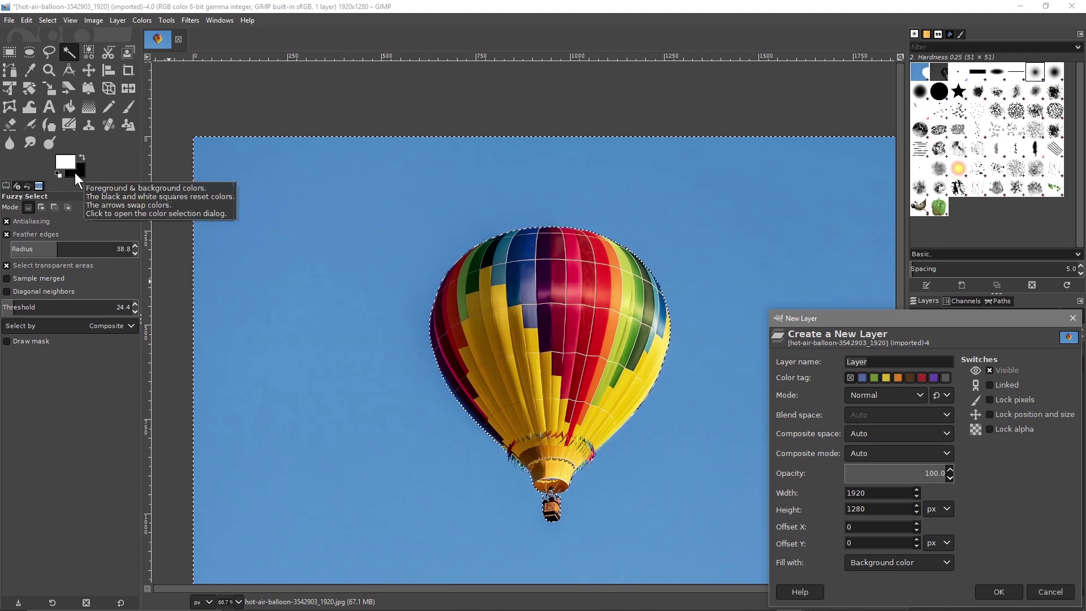
pyautogui.click(999, 592)
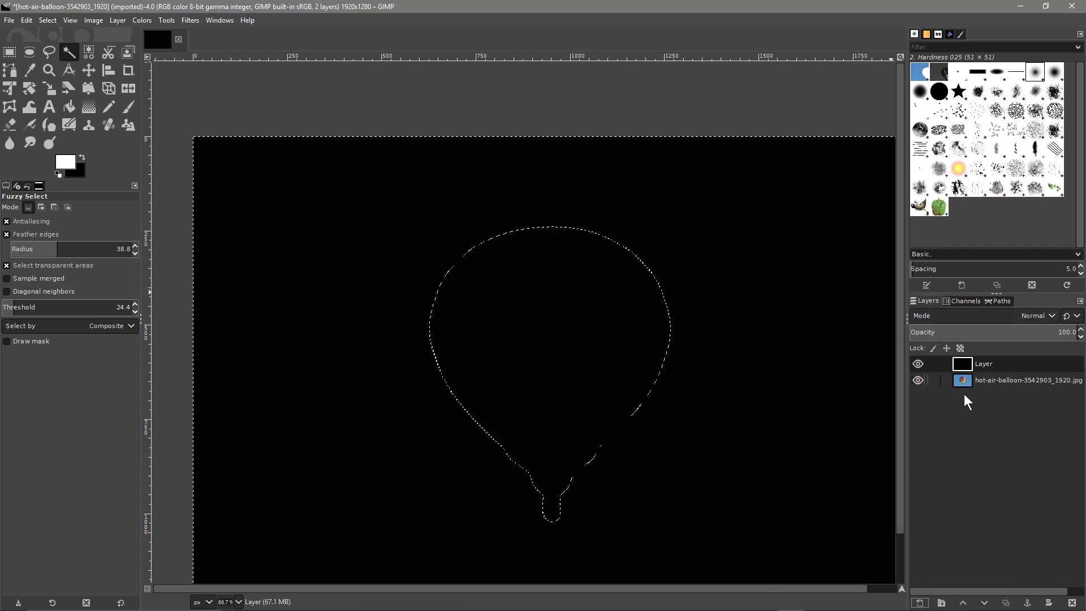
pyautogui.click(969, 368)
pyautogui.moveTo(968, 364); pyautogui.dragTo(970, 388)
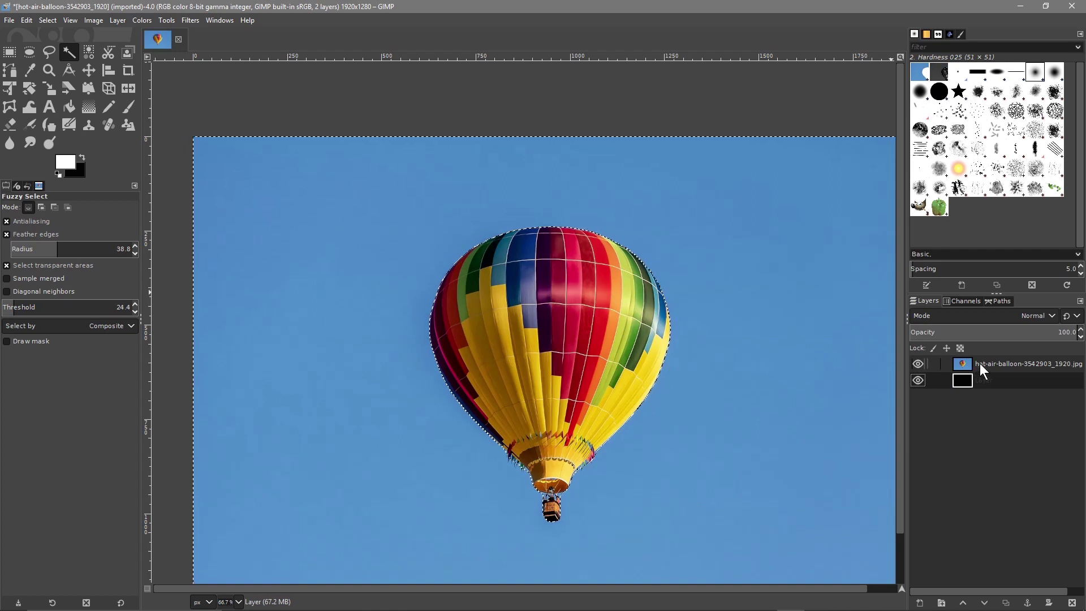
# Cut the feathered sky selection out of the hot-air balloon layer to inspect the balloon's edge against black
pyautogui.click(979, 363)
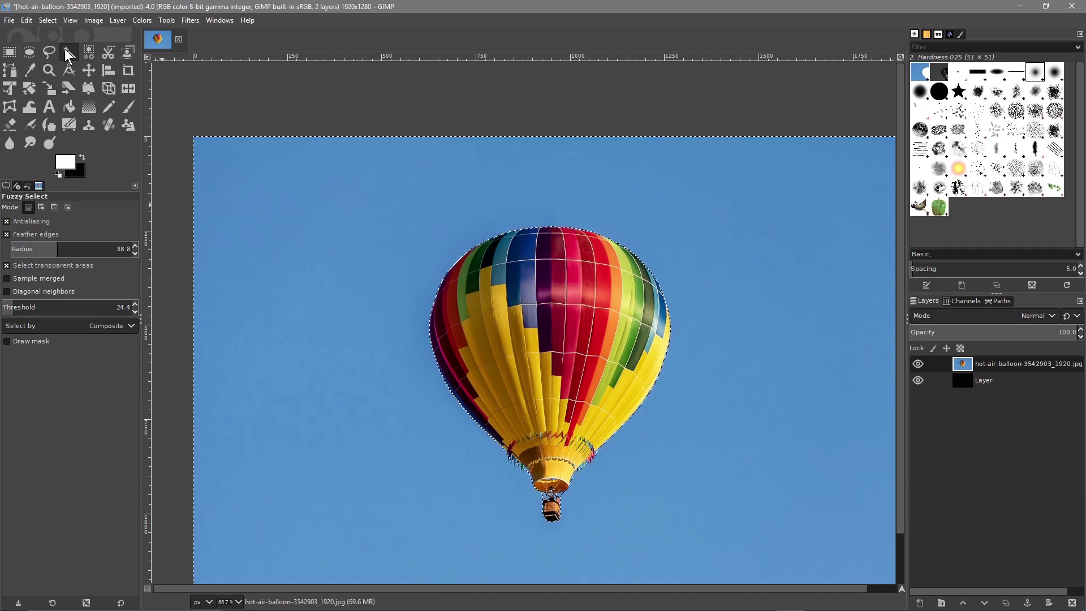
pyautogui.click(32, 23)
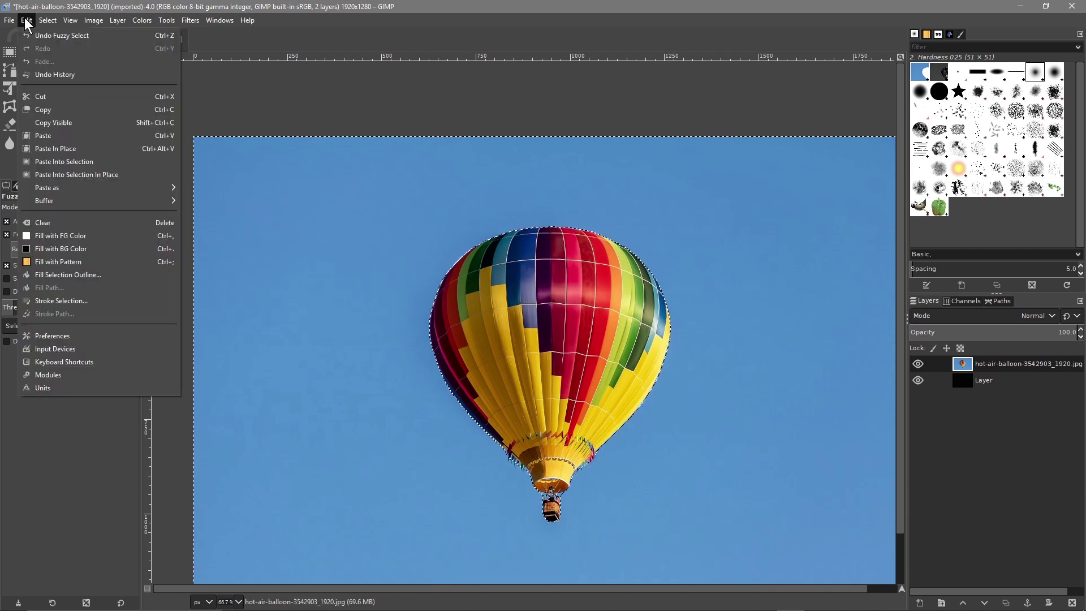
pyautogui.click(13, 96)
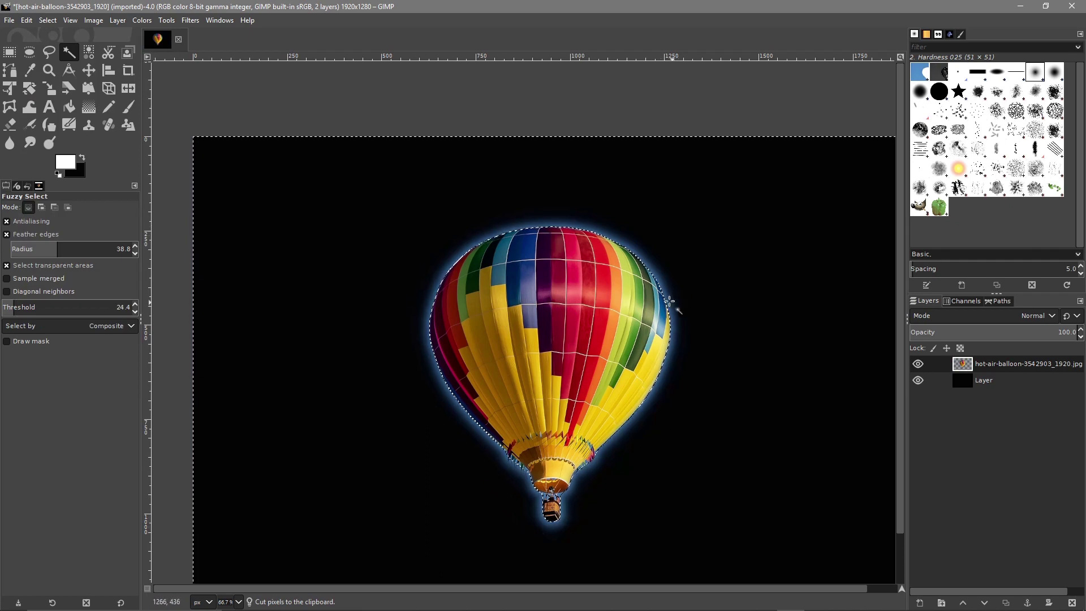
# Undo the sky cut, cut the sky again with a feather radius of 76.6, and clear the selection
pyautogui.moveTo(73, 249); pyautogui.dragTo(102, 249)
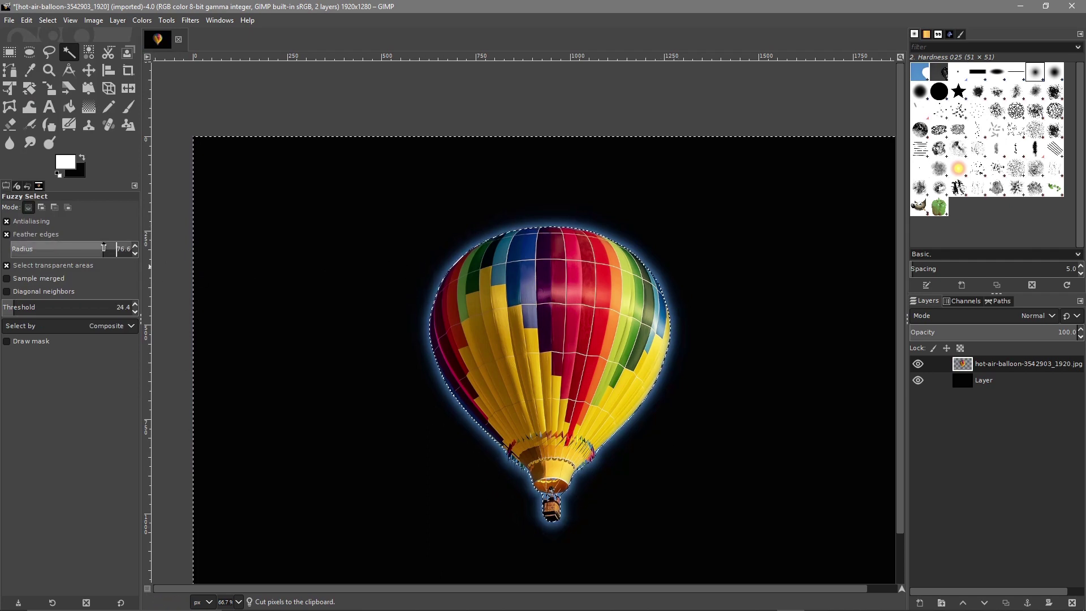
pyautogui.click(28, 21)
pyautogui.click(31, 32)
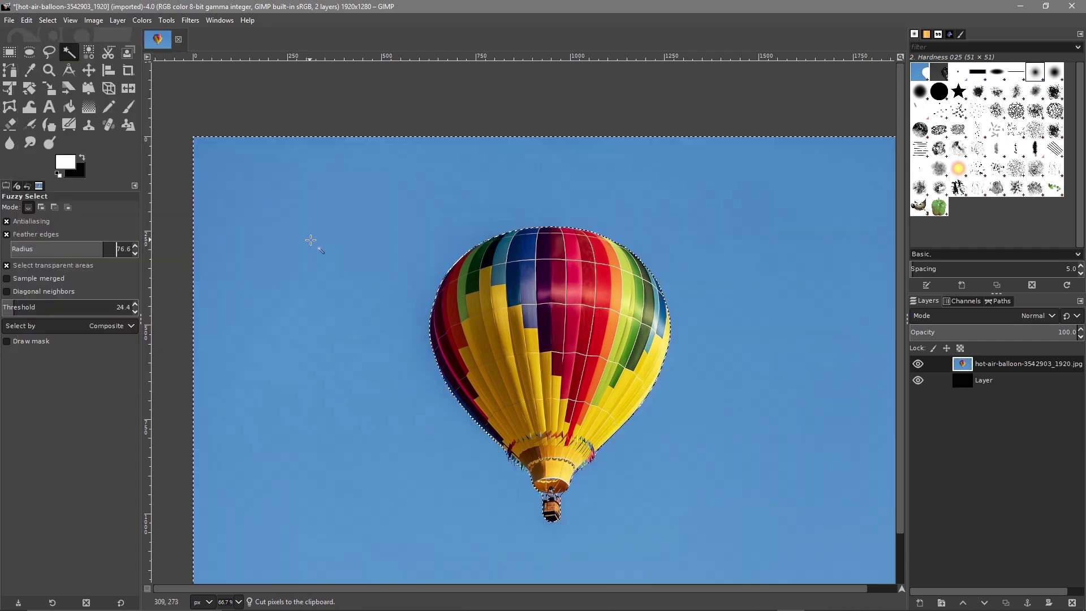
pyautogui.click(27, 20)
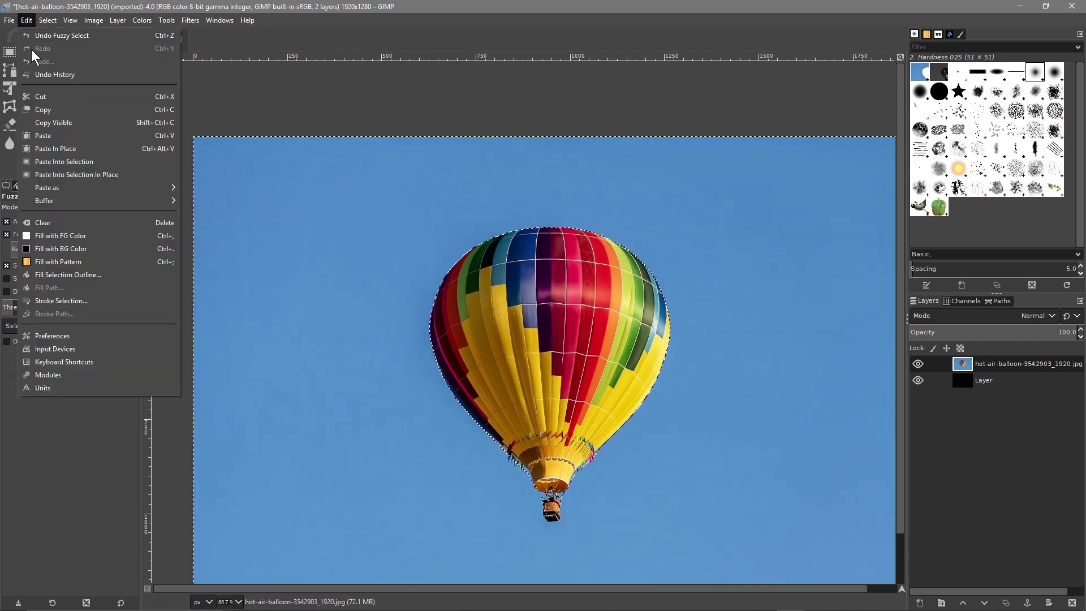
pyautogui.click(41, 97)
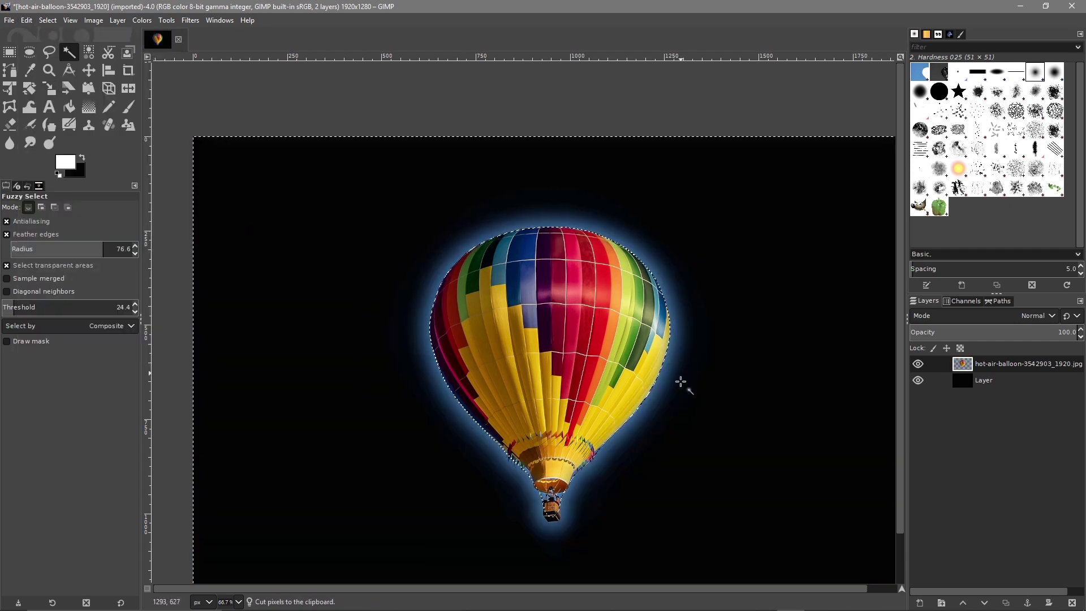
pyautogui.hotkey('ctrl', 'shift', 'a')
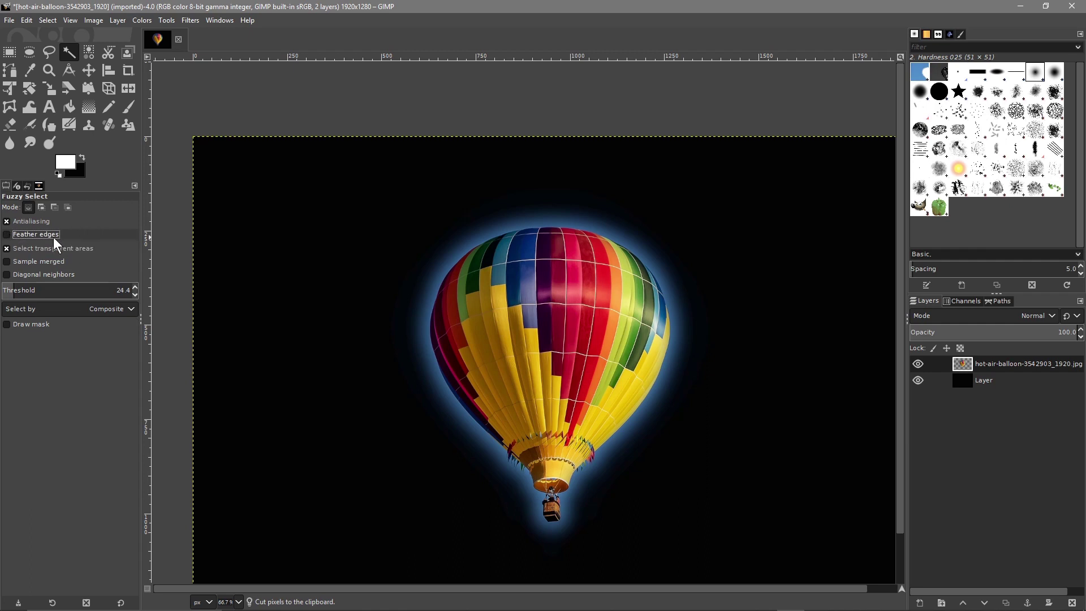
# Undo the feathered cut and cut the sky away from the balloon again with feathered edges turned off
pyautogui.click(26, 21)
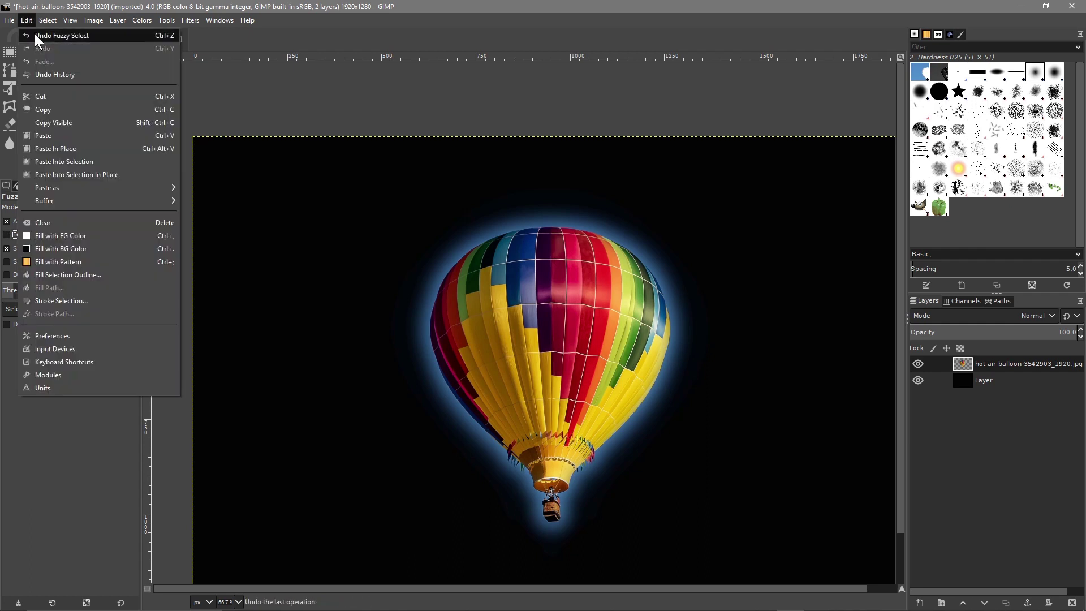
pyautogui.click(37, 37)
pyautogui.click(27, 21)
pyautogui.click(34, 36)
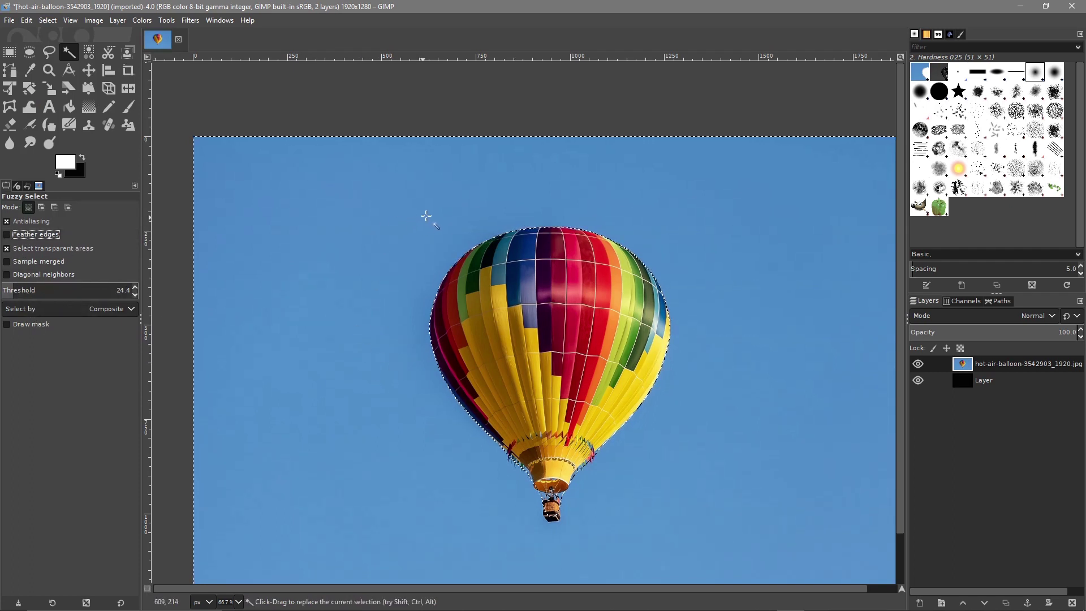
pyautogui.click(27, 21)
pyautogui.click(41, 96)
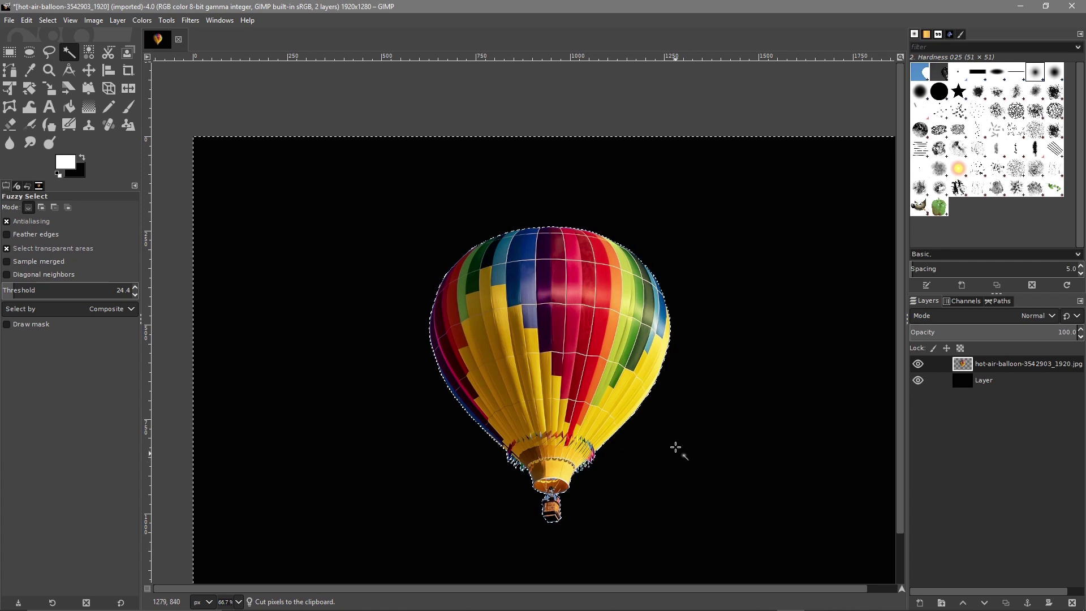
# Delete the black layer beneath the balloon and clear the selection
pyautogui.press('-')
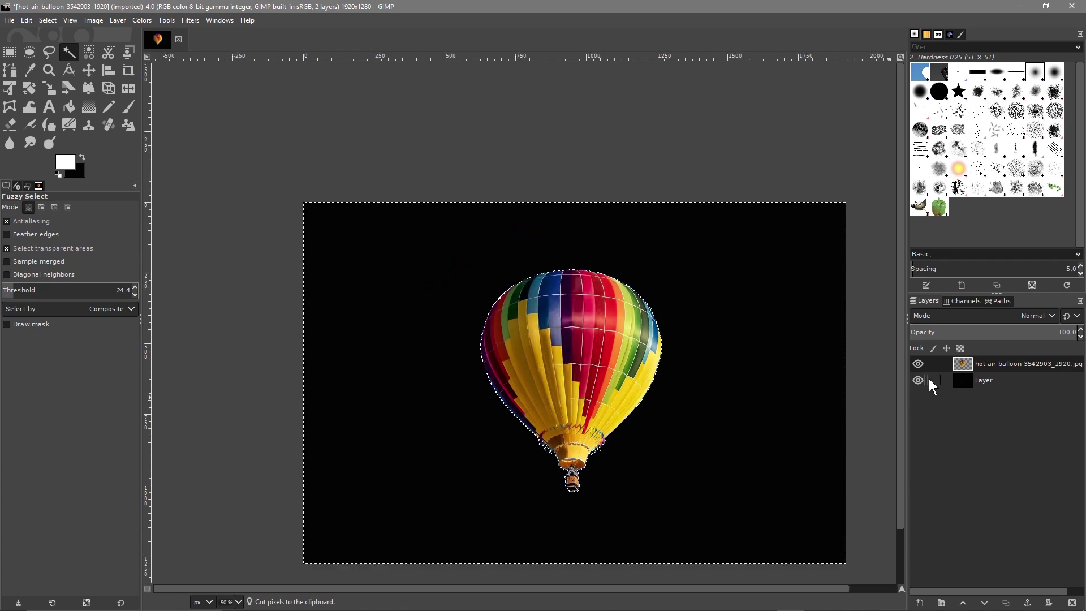
pyautogui.rightClick(973, 380)
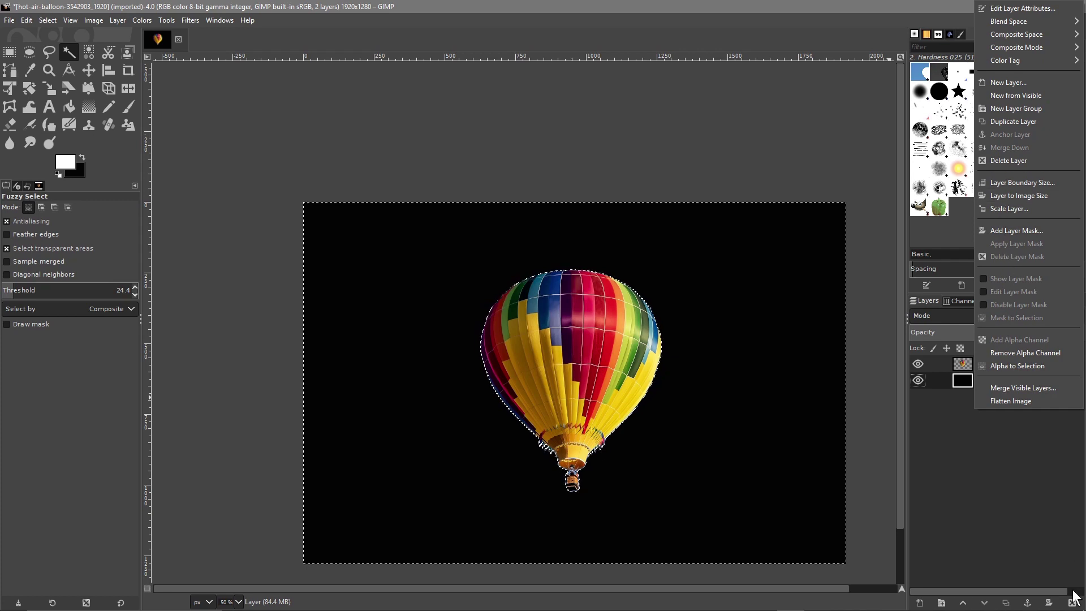
pyautogui.click(962, 420)
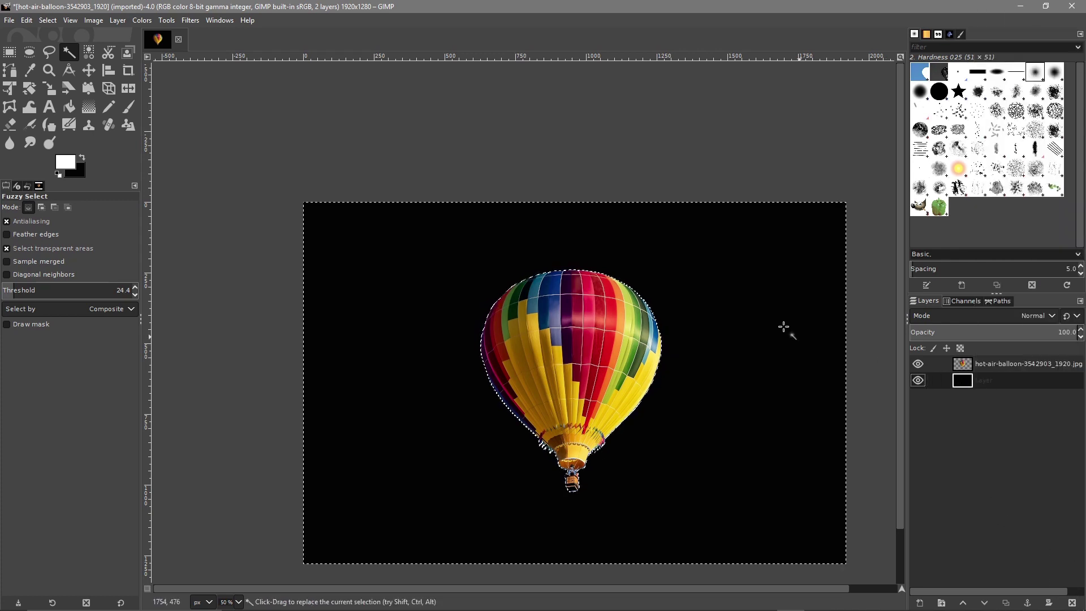
pyautogui.click(1072, 603)
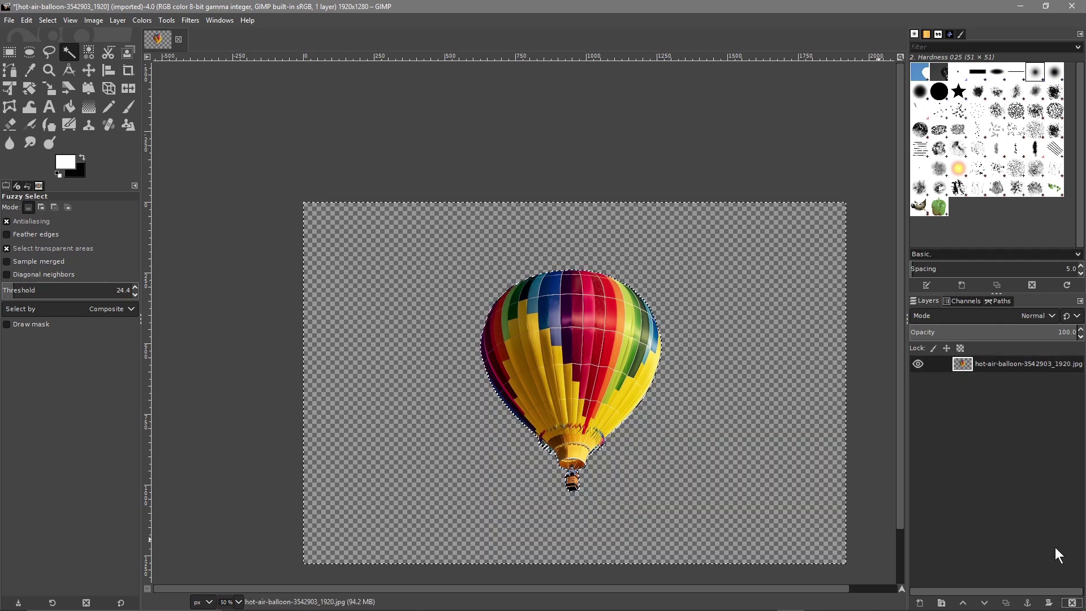
pyautogui.click(50, 20)
pyautogui.click(60, 46)
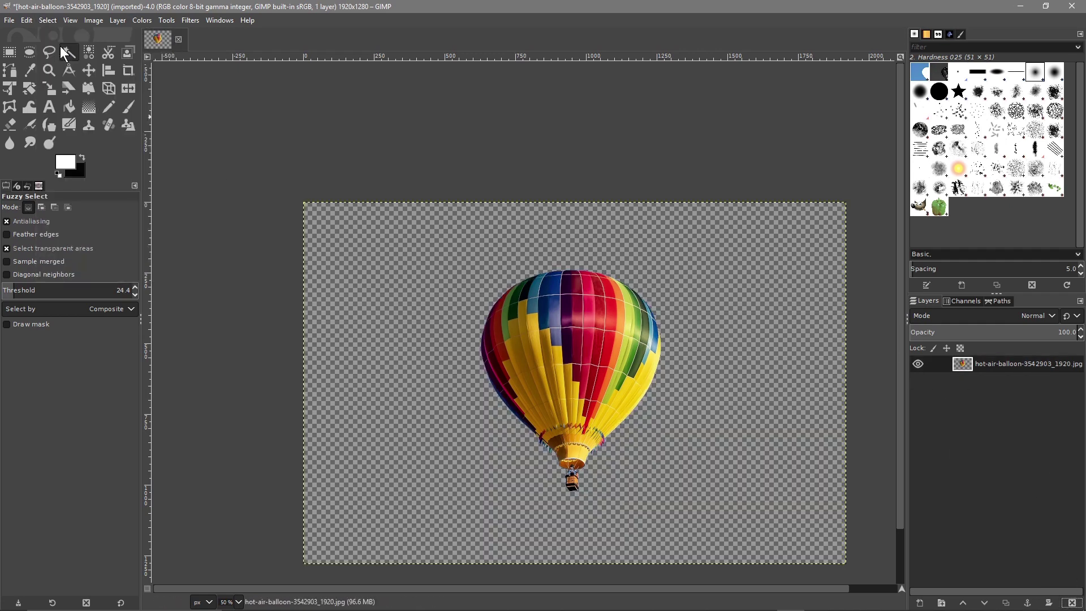
# Save the balloon cut-out as project-02.xcf in the project folder
pyautogui.click(9, 20)
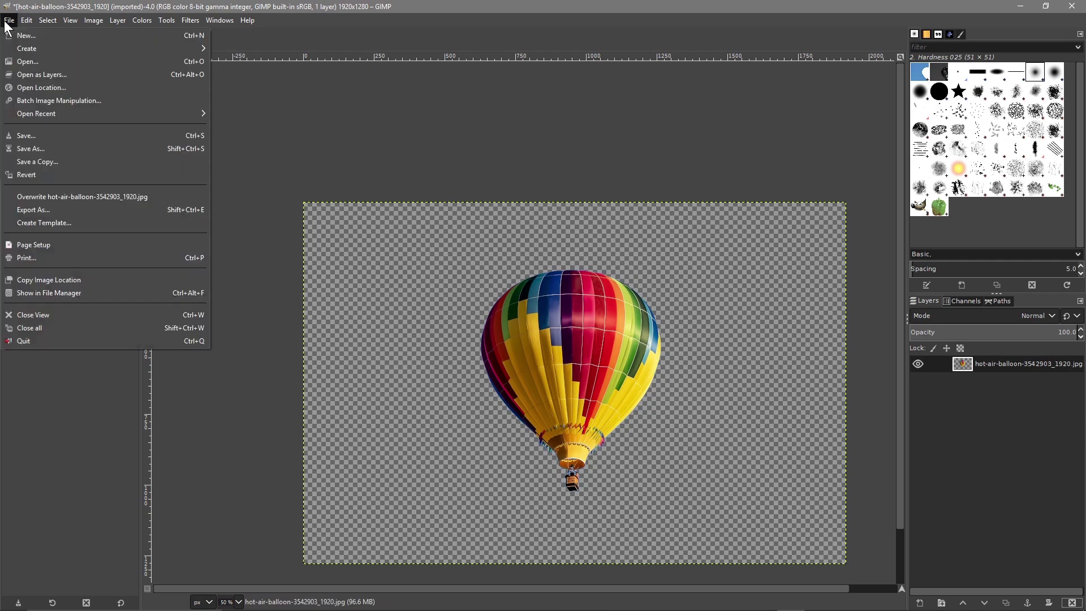
pyautogui.click(35, 150)
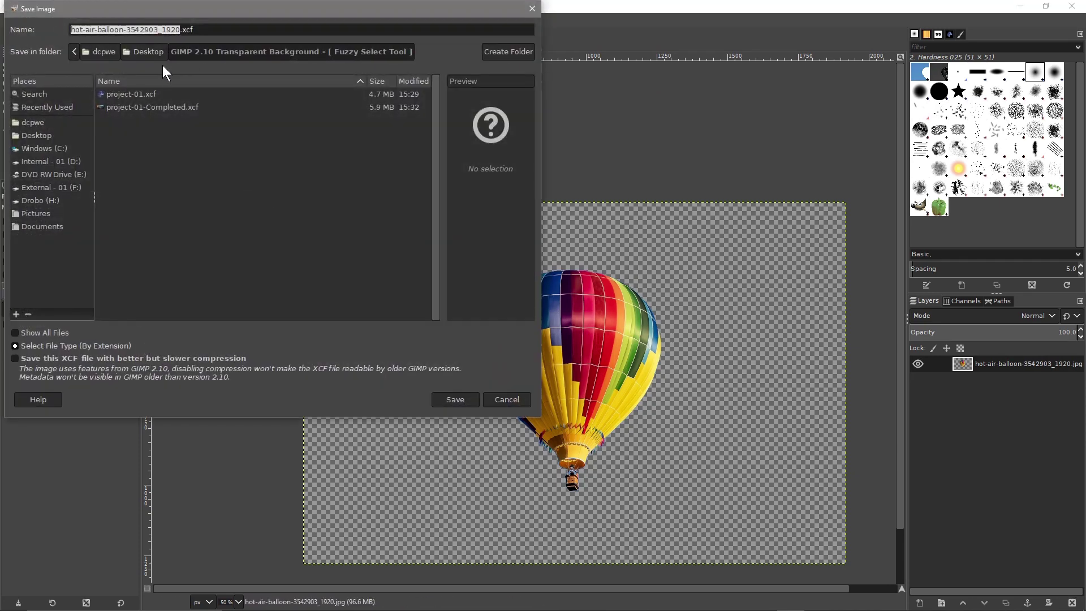
pyautogui.write('project')
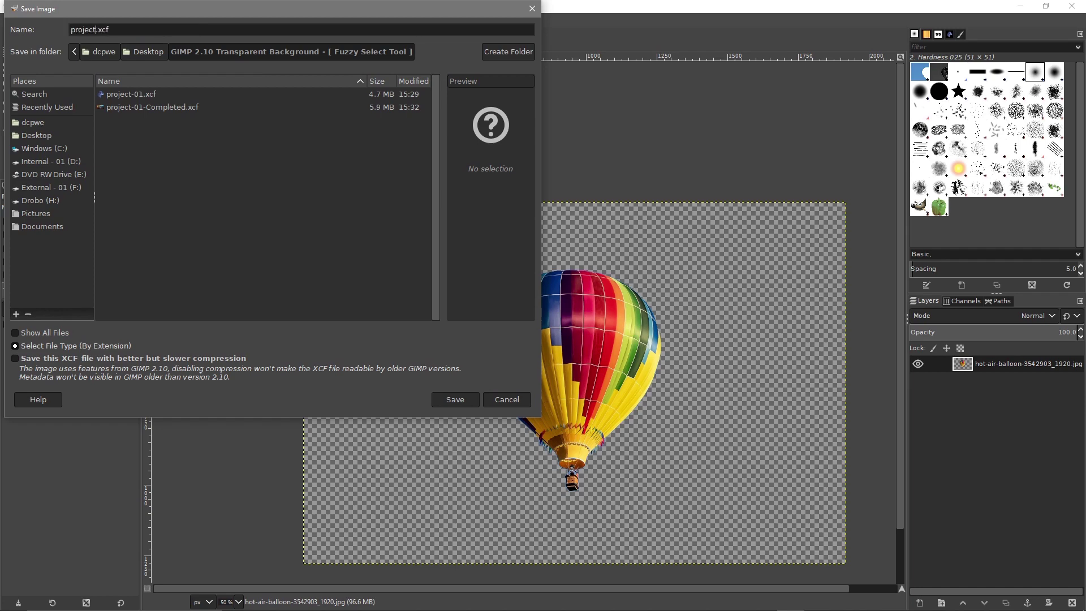
pyautogui.write('-02')
pyautogui.press('Return')
# Export the balloon cut-out as project-02.png with the preset PNG options and close the image
pyautogui.click(10, 21)
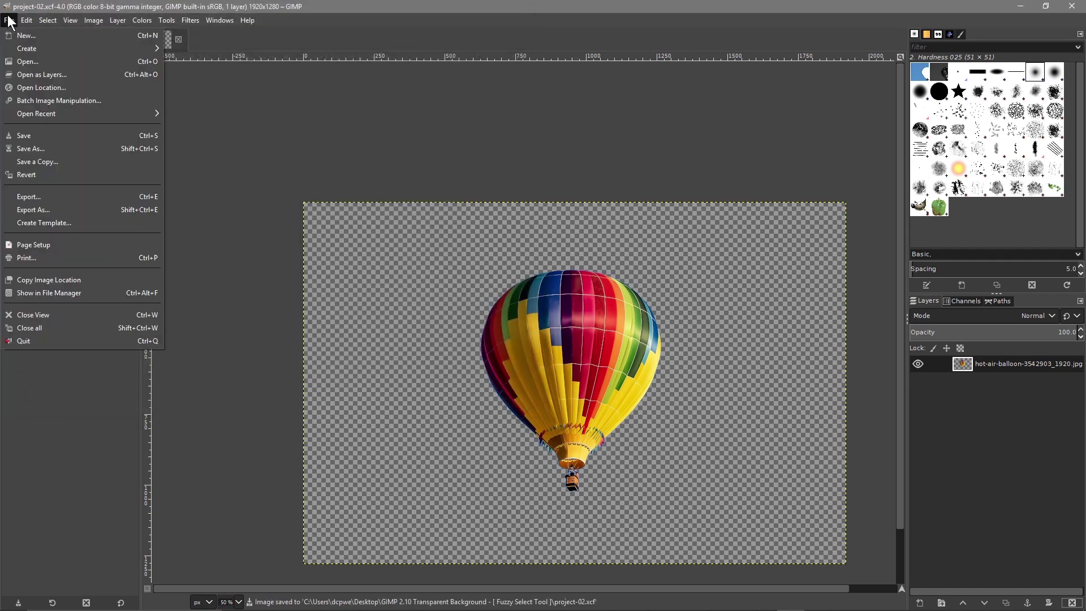
pyautogui.click(62, 207)
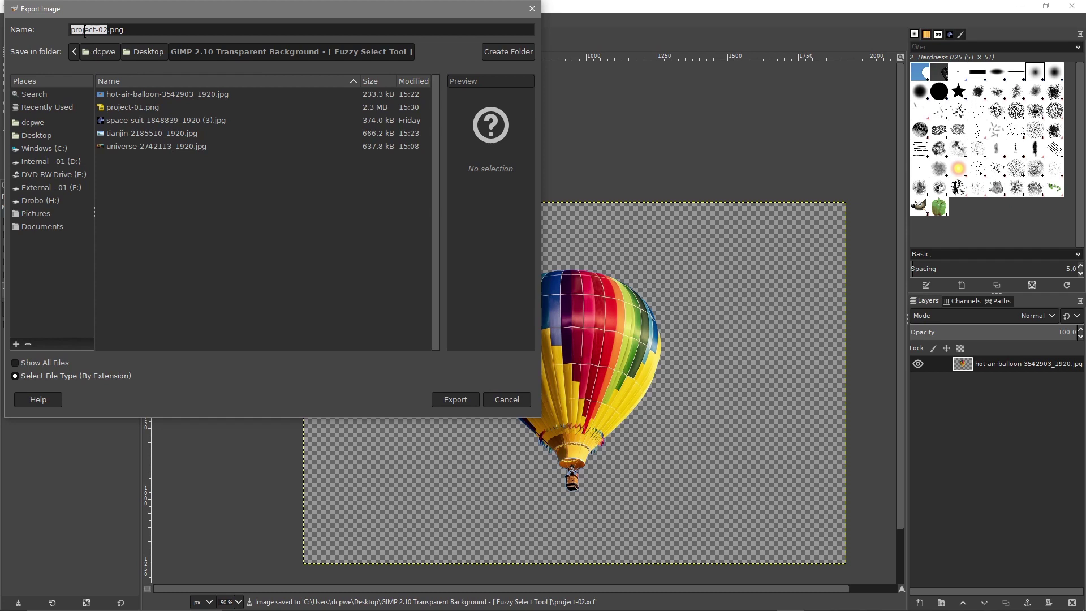
pyautogui.click(455, 399)
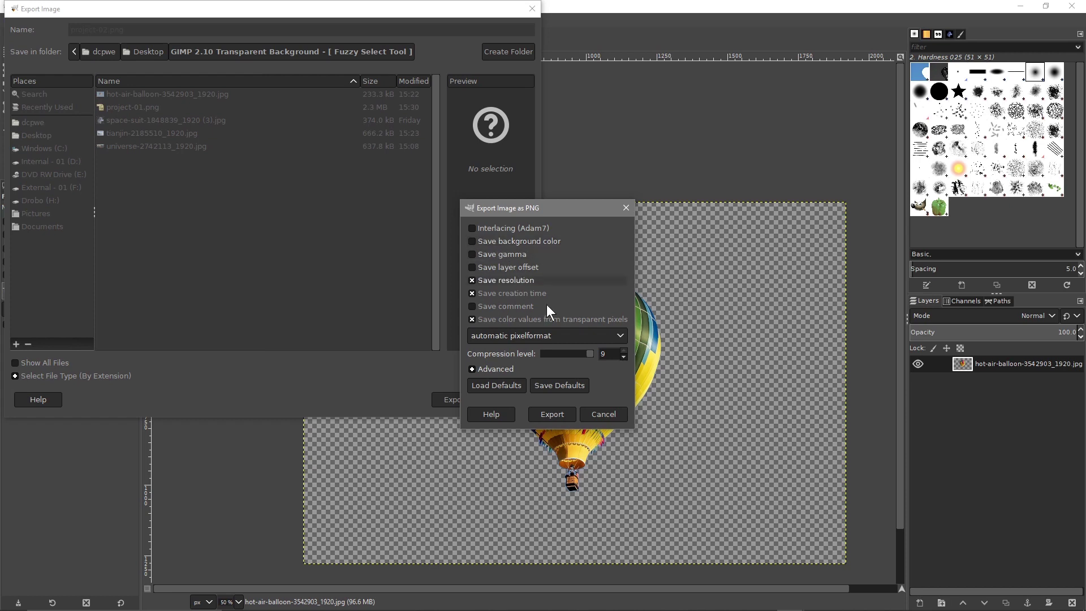
pyautogui.click(555, 413)
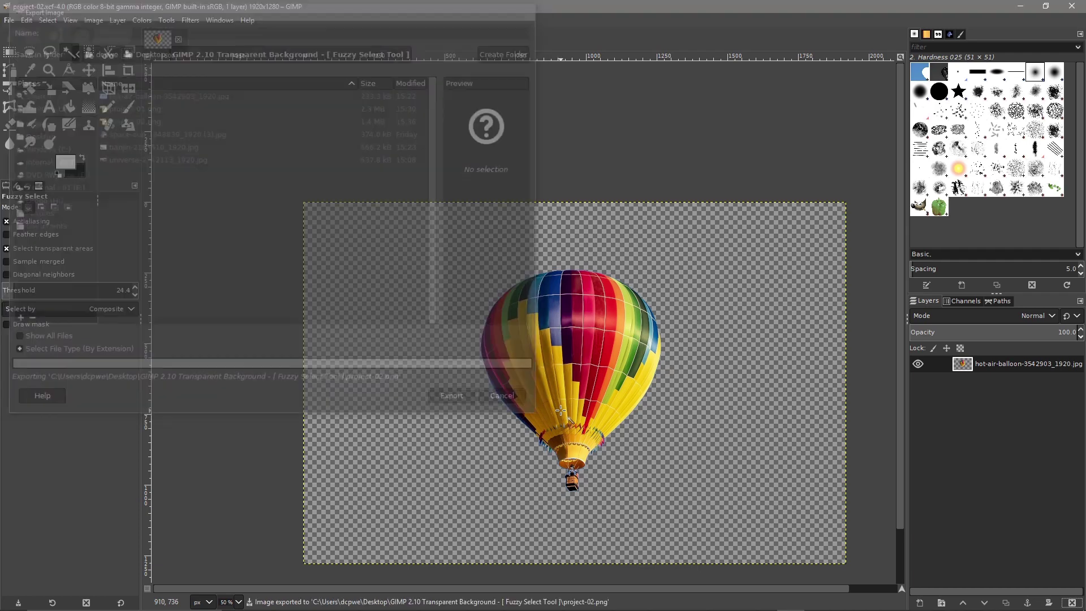
pyautogui.click(178, 39)
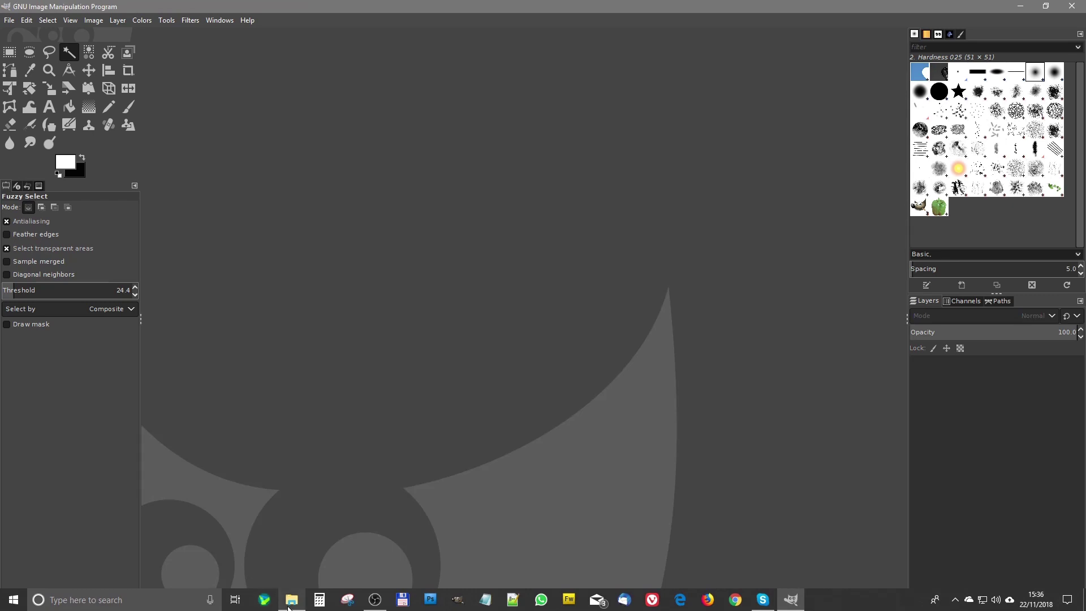
# Open the sunset city photo tianjin-2185510_1920.jpg from the project folder in GIMP
pyautogui.click(292, 599)
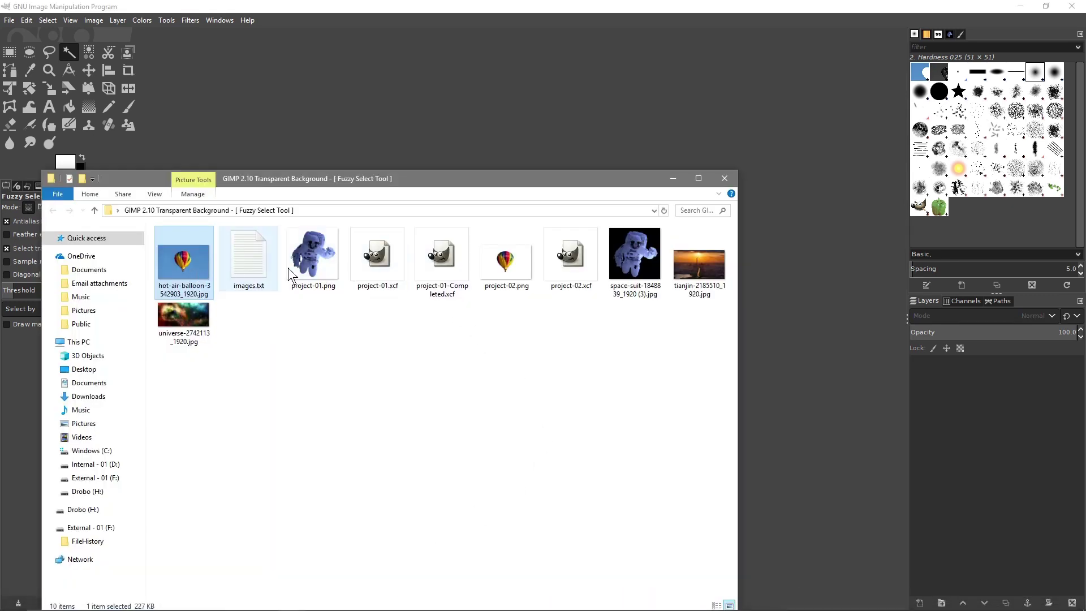
pyautogui.click(506, 271)
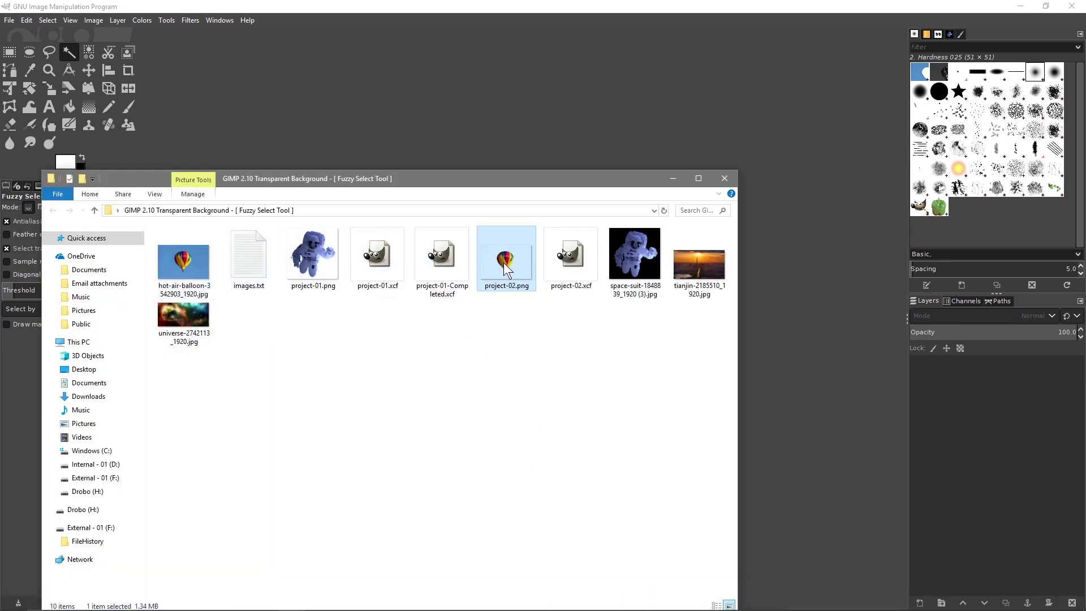
pyautogui.click(695, 274)
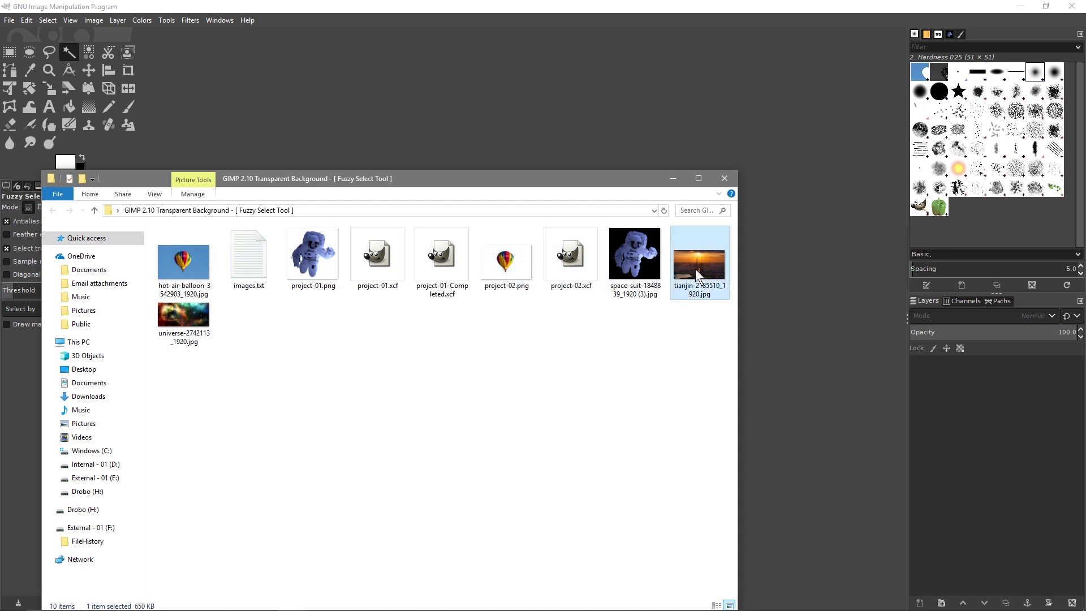
pyautogui.moveTo(765, 325); pyautogui.dragTo(845, 293)
pyautogui.moveTo(814, 284); pyautogui.dragTo(813, 284)
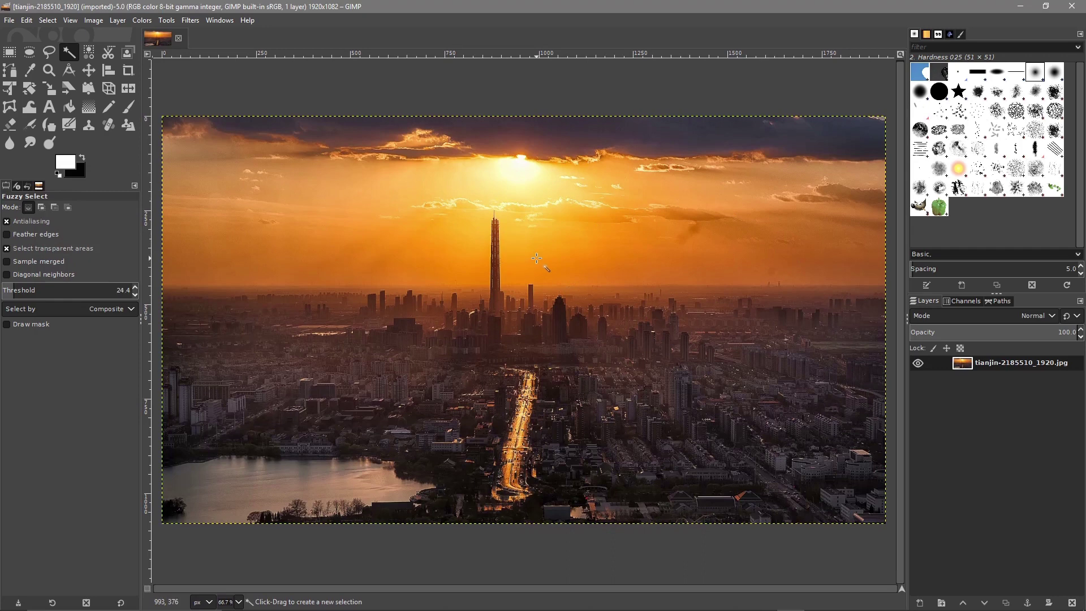
# Add project-02.png from the project folder as a new layer over the sunset city photo
pyautogui.hotkey('alt', 'Tab')
pyautogui.click(518, 256)
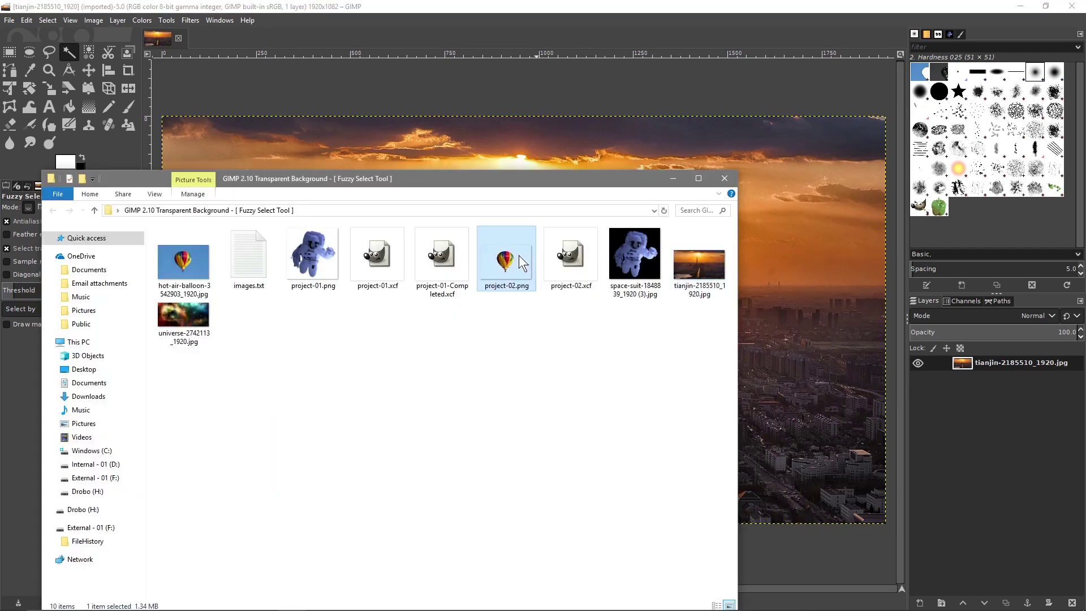
pyautogui.moveTo(518, 256); pyautogui.dragTo(763, 267)
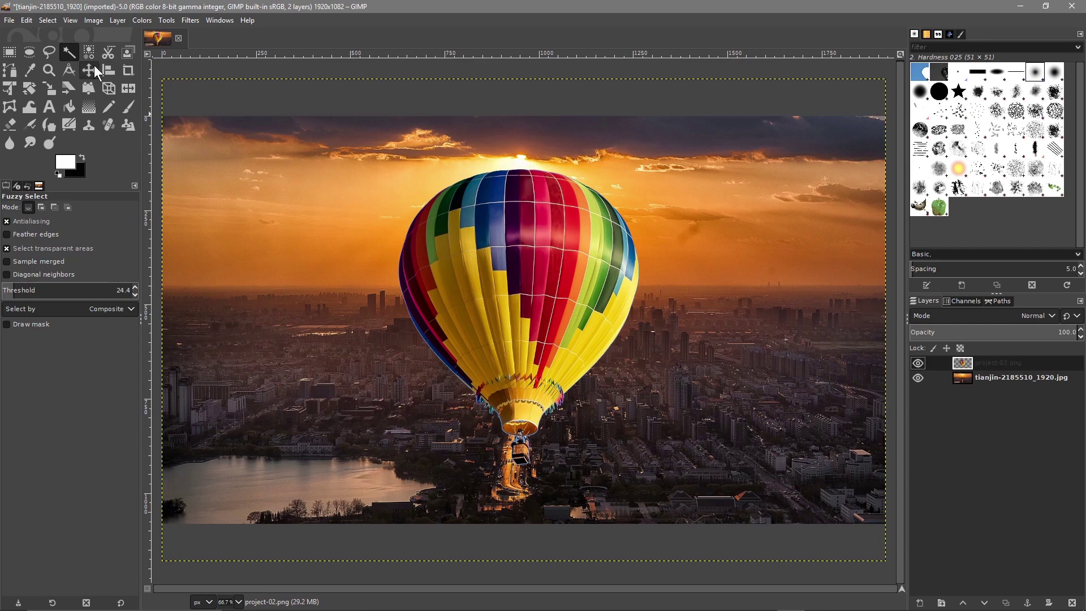
# Scale the balloon layer proportionally to 740 × 493 px, keeping its lower-right corner in place
pyautogui.click(47, 88)
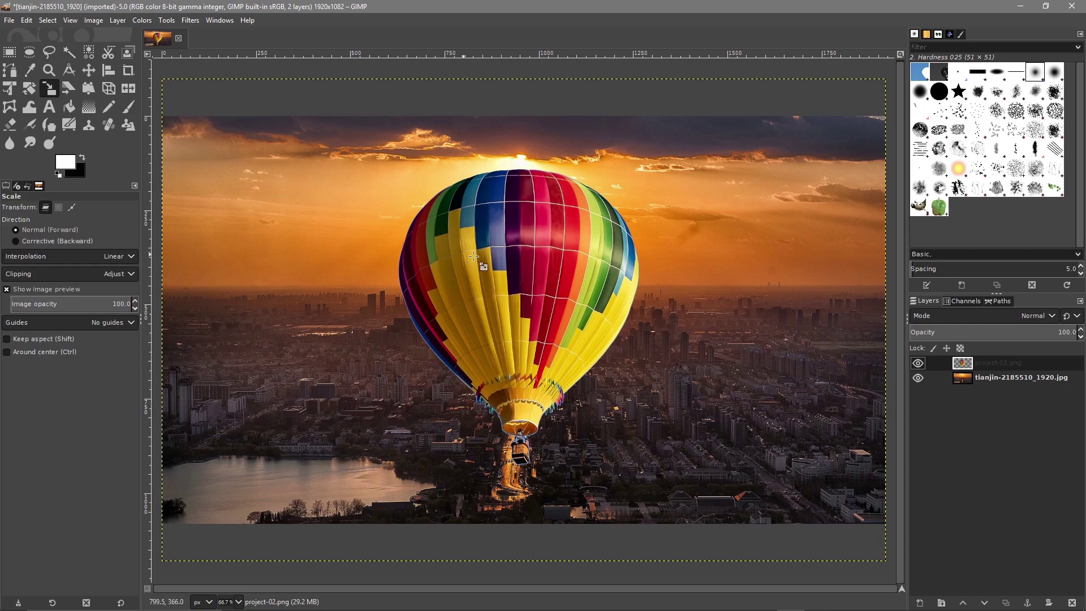
pyautogui.click(474, 258)
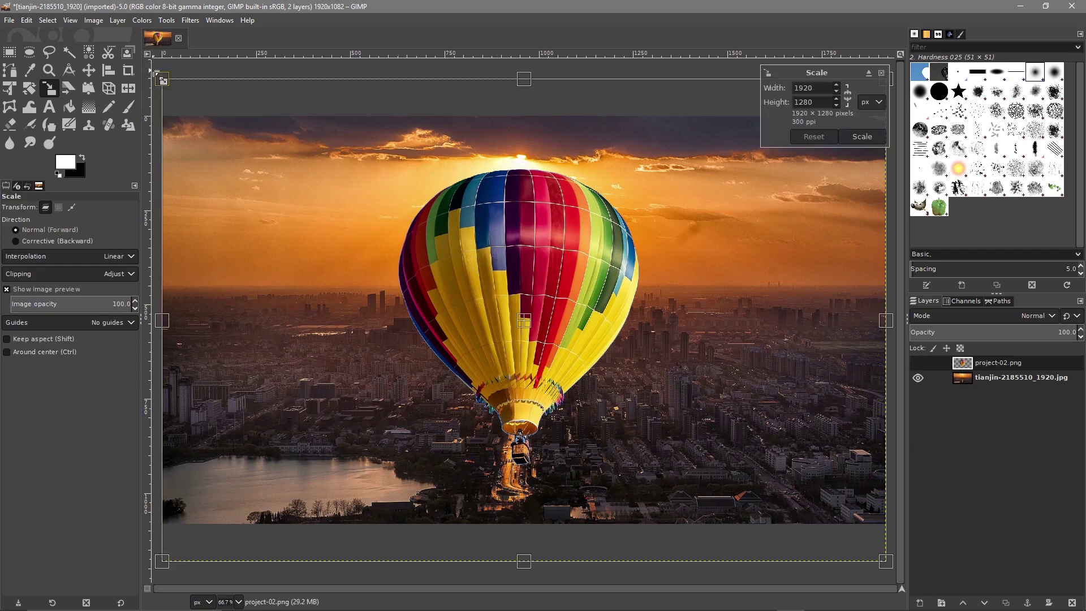
pyautogui.moveTo(156, 72); pyautogui.dragTo(655, 319)
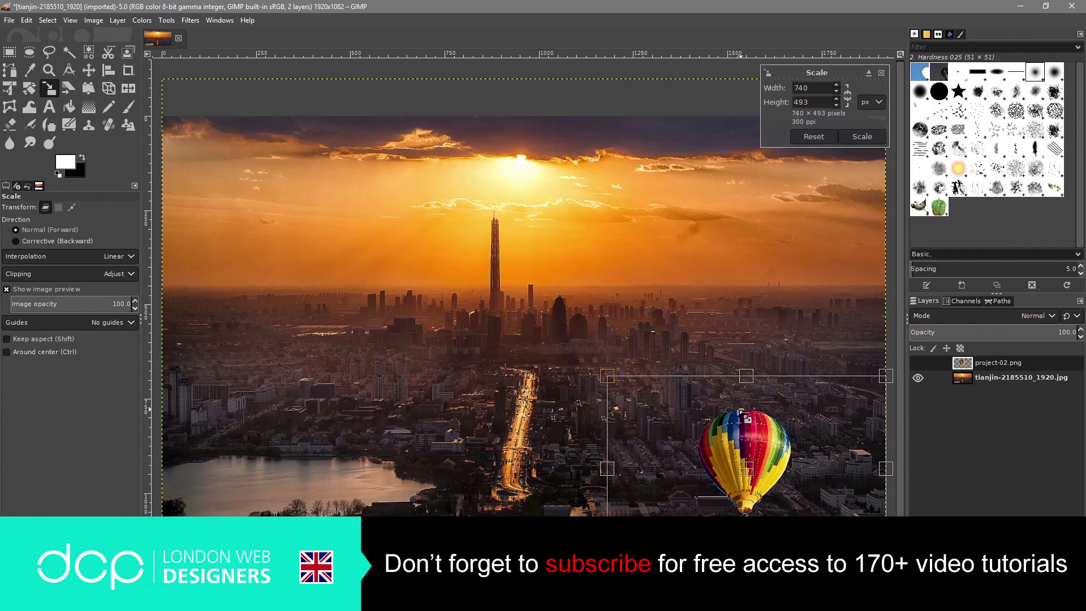
pyautogui.click(847, 137)
# Move the balloon into the upper-right sky beside the sun and make the sunset city photo the active layer
pyautogui.click(88, 70)
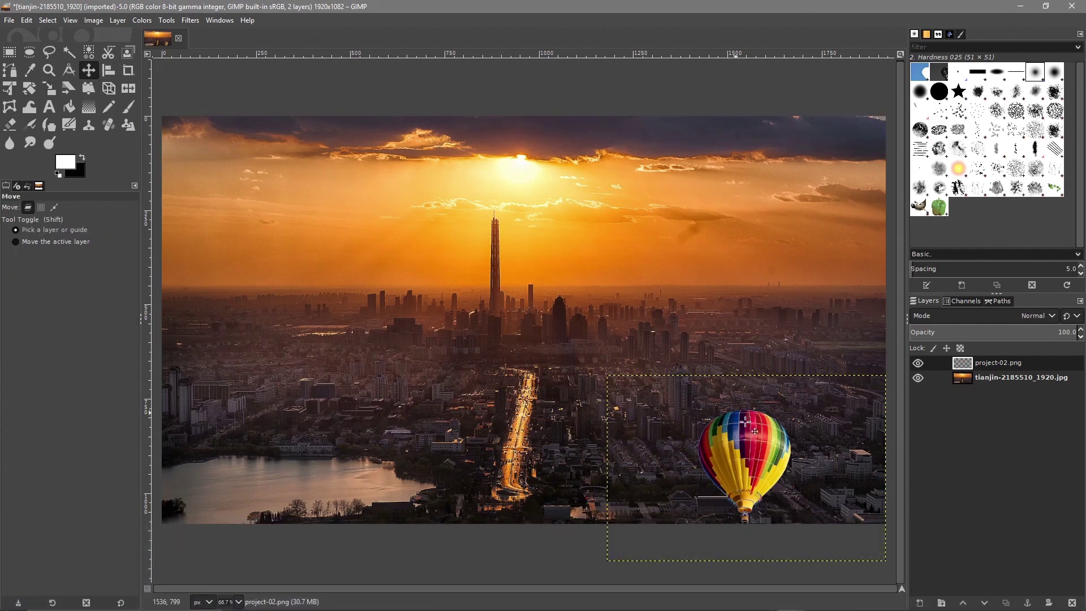
pyautogui.moveTo(750, 440); pyautogui.dragTo(804, 198)
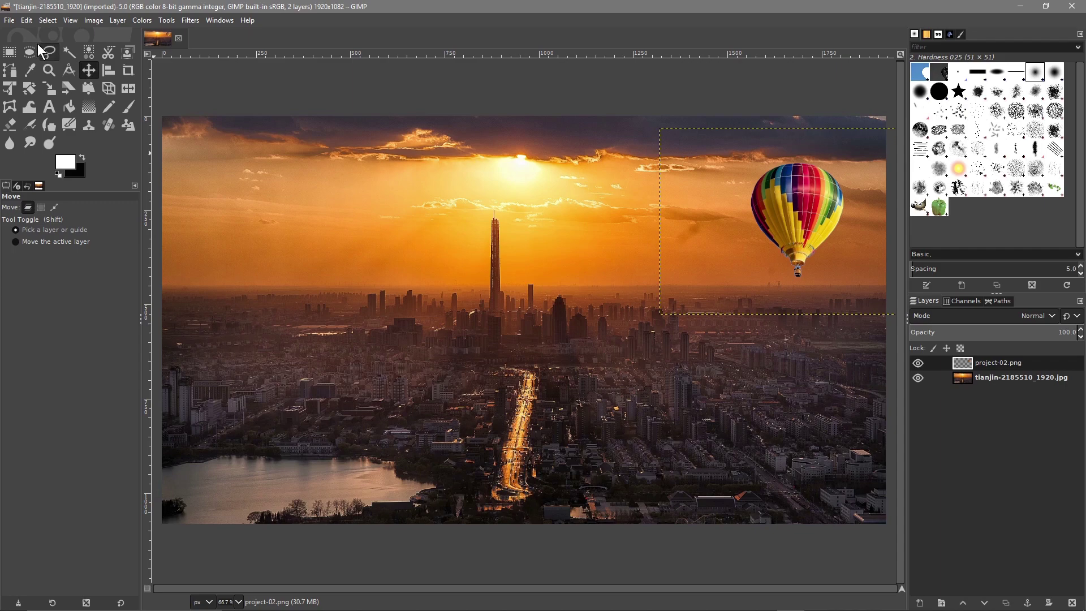
pyautogui.click(45, 21)
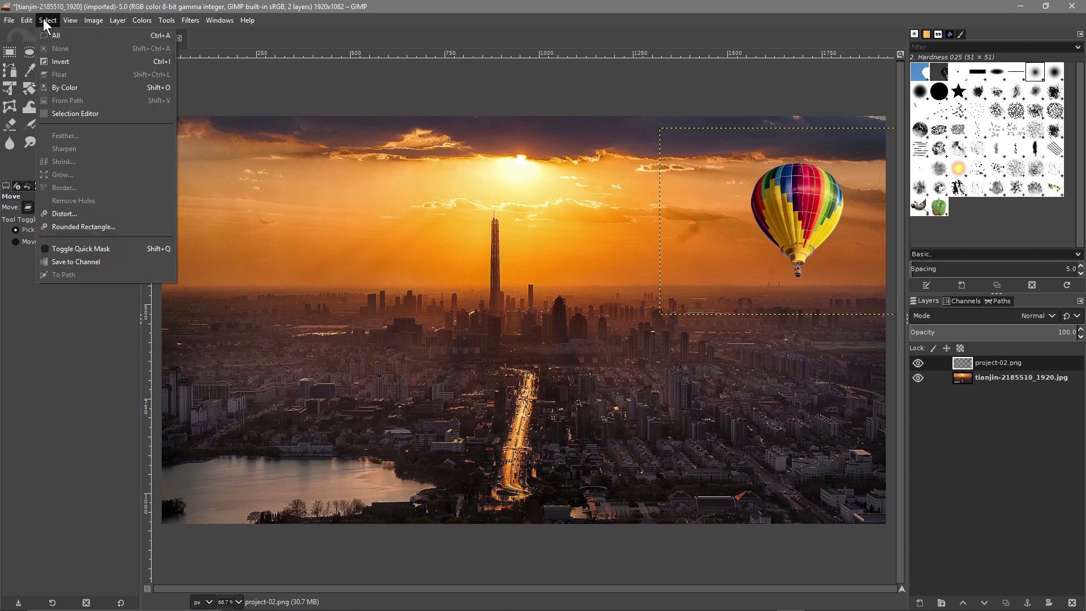
pyautogui.click(56, 35)
pyautogui.click(969, 375)
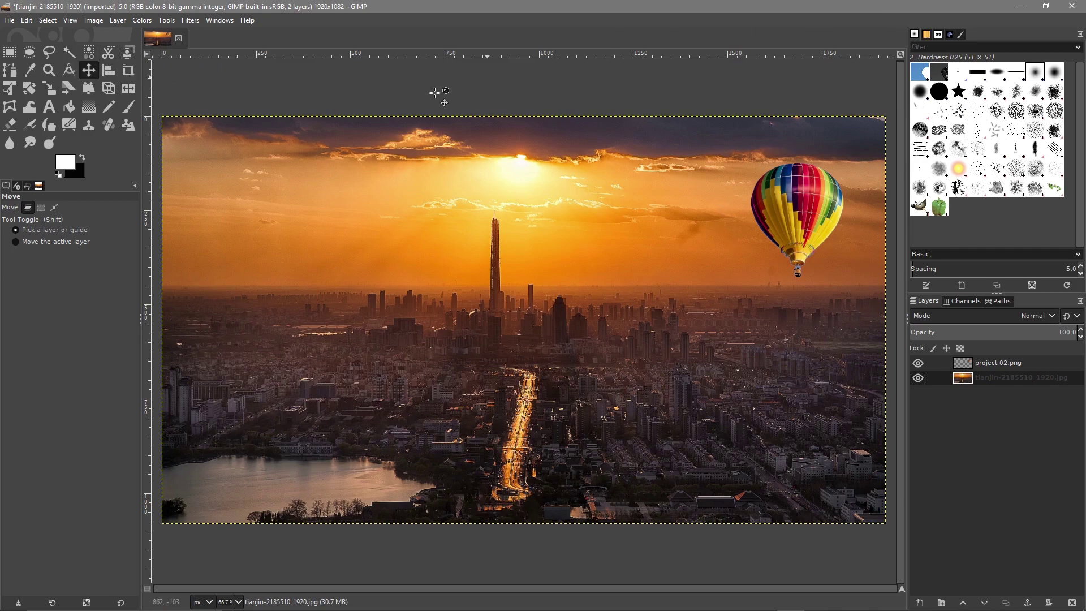
# Switch to File Explorer, preview the original hot-air balloon and space-suit photos in the project folder, and return to GIMP
pyautogui.moveTo(492, 605)
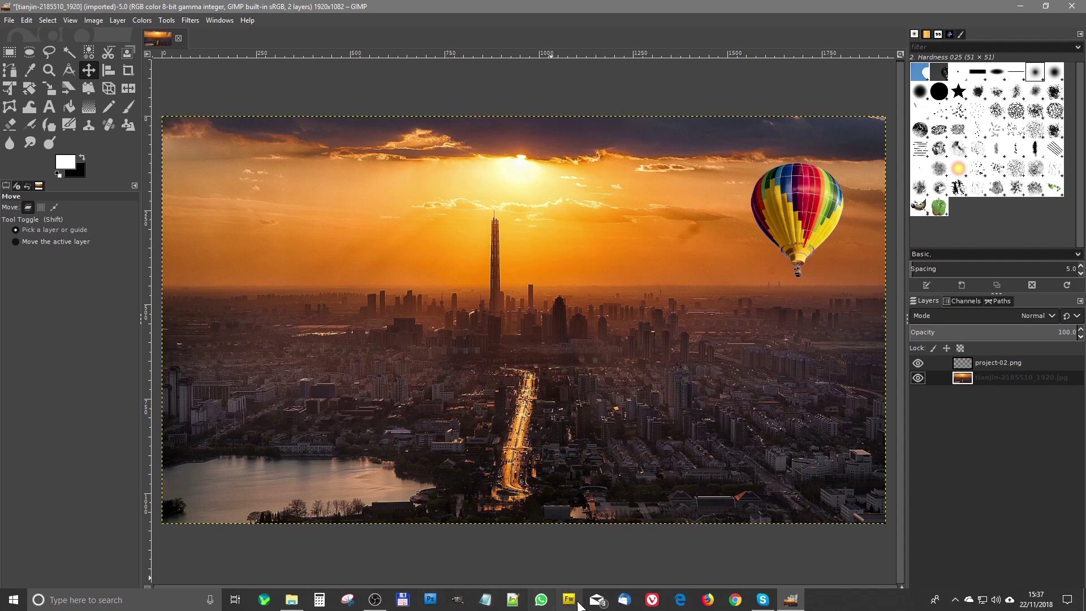
pyautogui.click(291, 600)
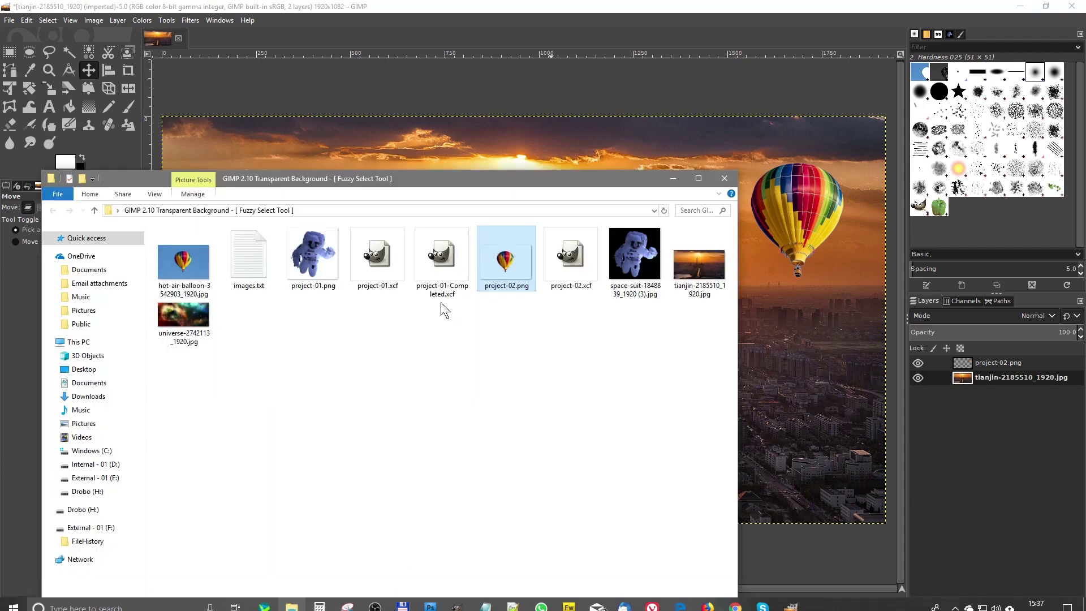
pyautogui.click(189, 271)
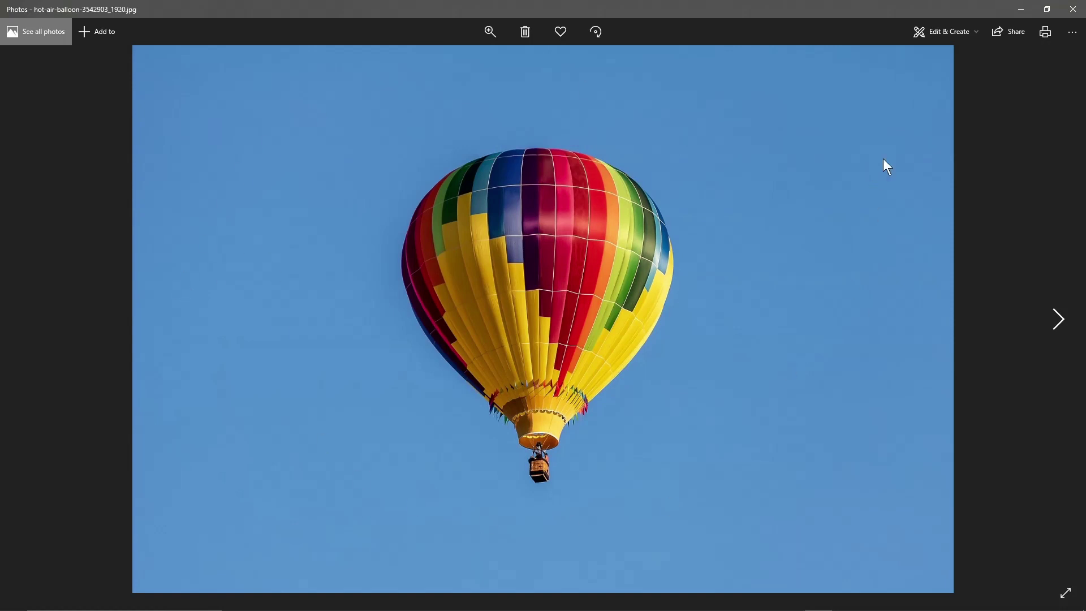
pyautogui.click(1073, 9)
pyautogui.doubleClick(633, 252)
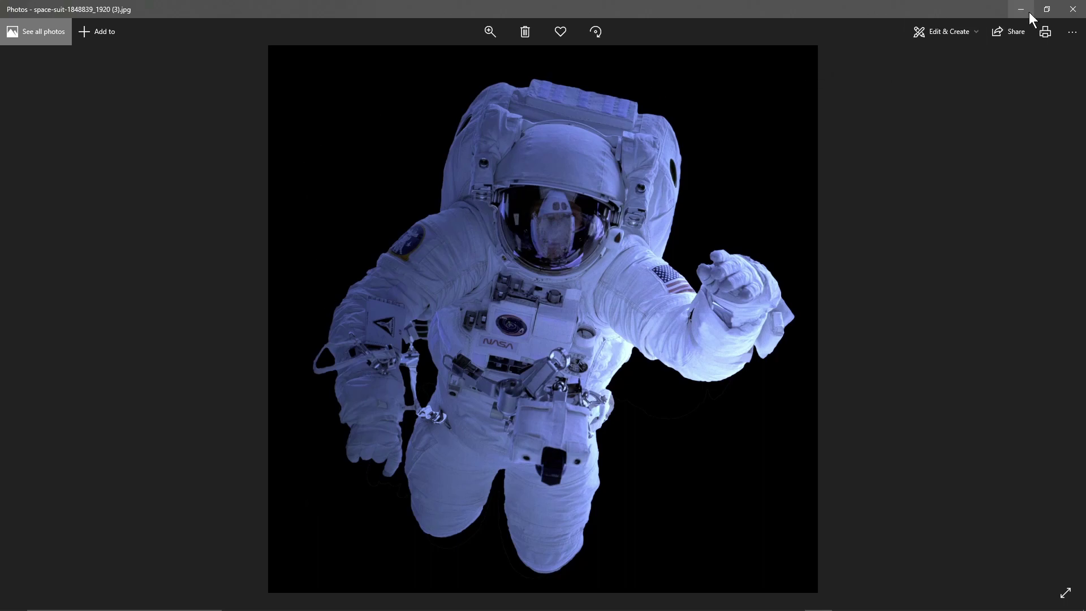
pyautogui.click(1073, 9)
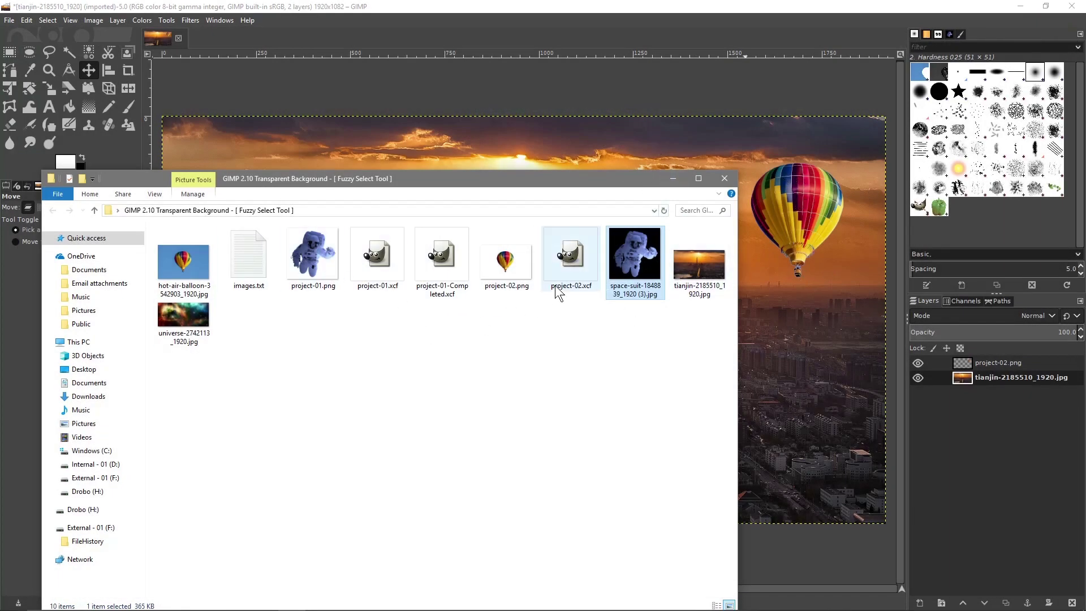
pyautogui.click(473, 356)
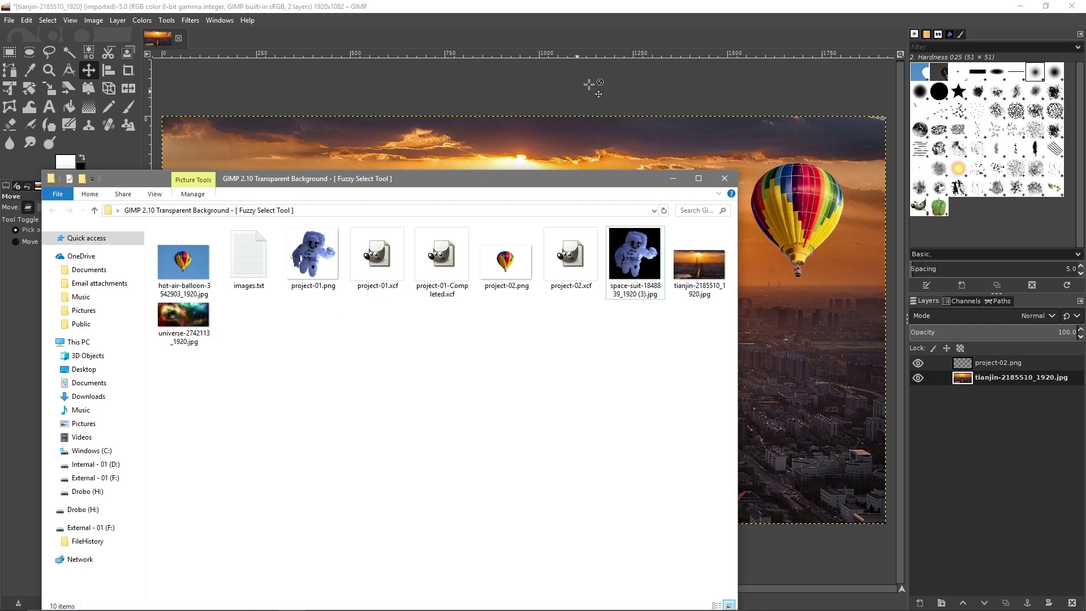
pyautogui.click(632, 3)
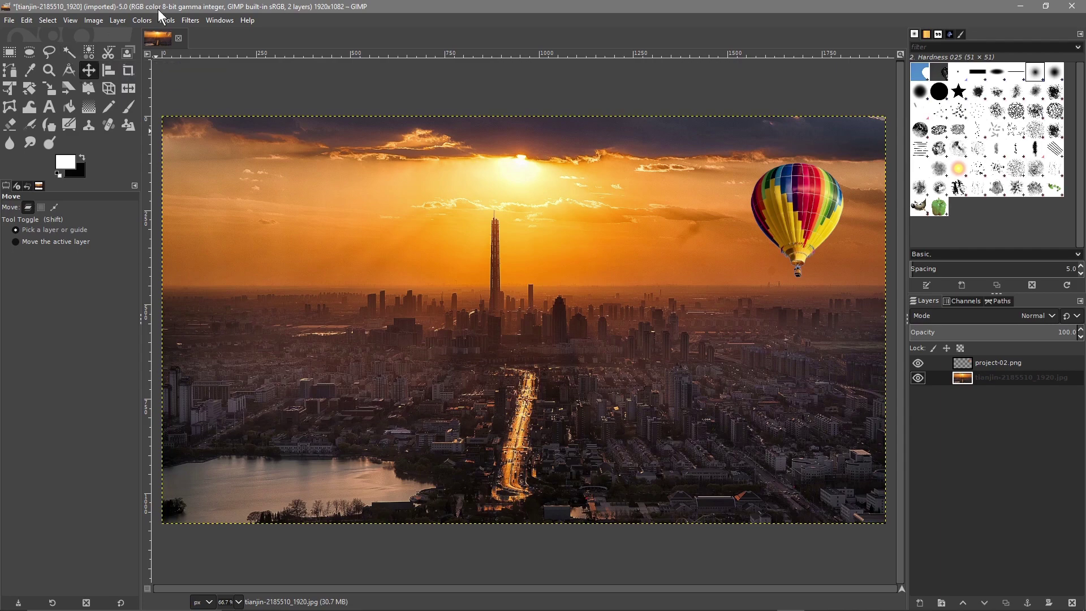
# Save the balloon composite as project-02-Completed.xcf in the project folder and close GIMP and the folder window
pyautogui.click(1077, 7)
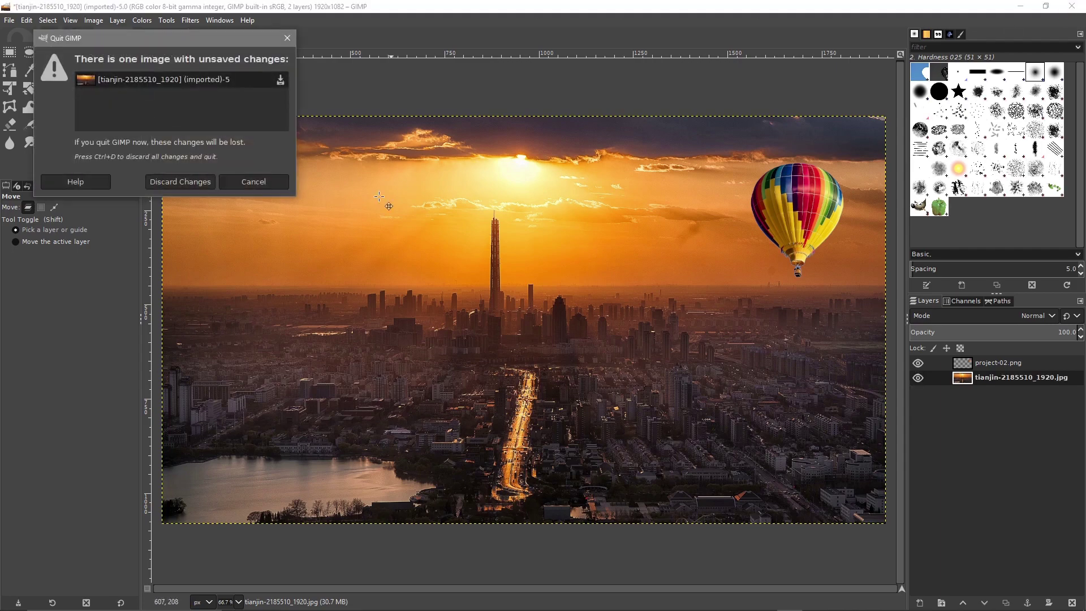
pyautogui.click(252, 182)
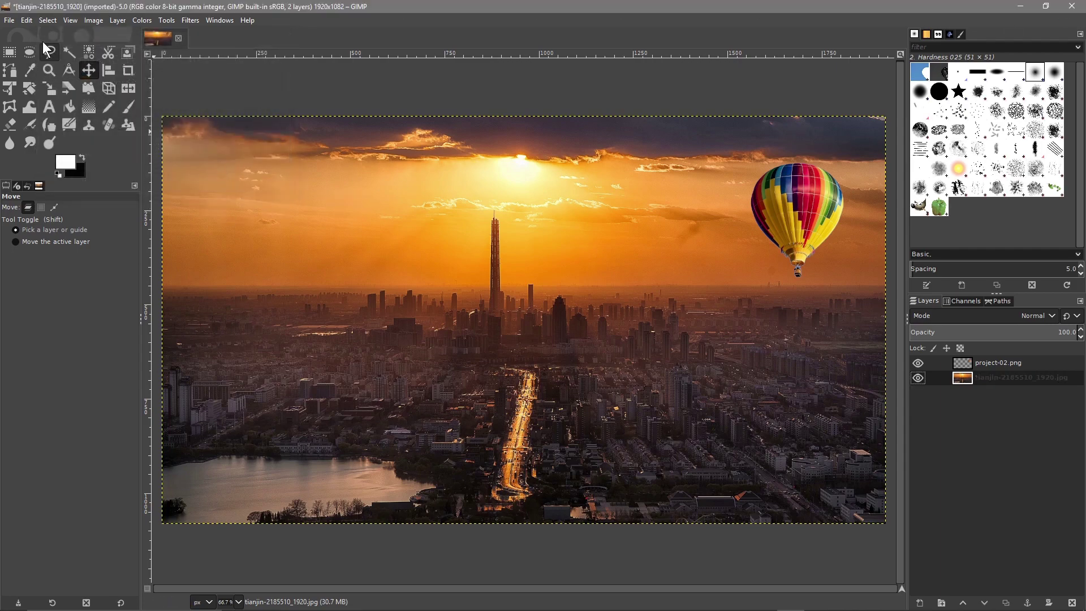
pyautogui.click(9, 20)
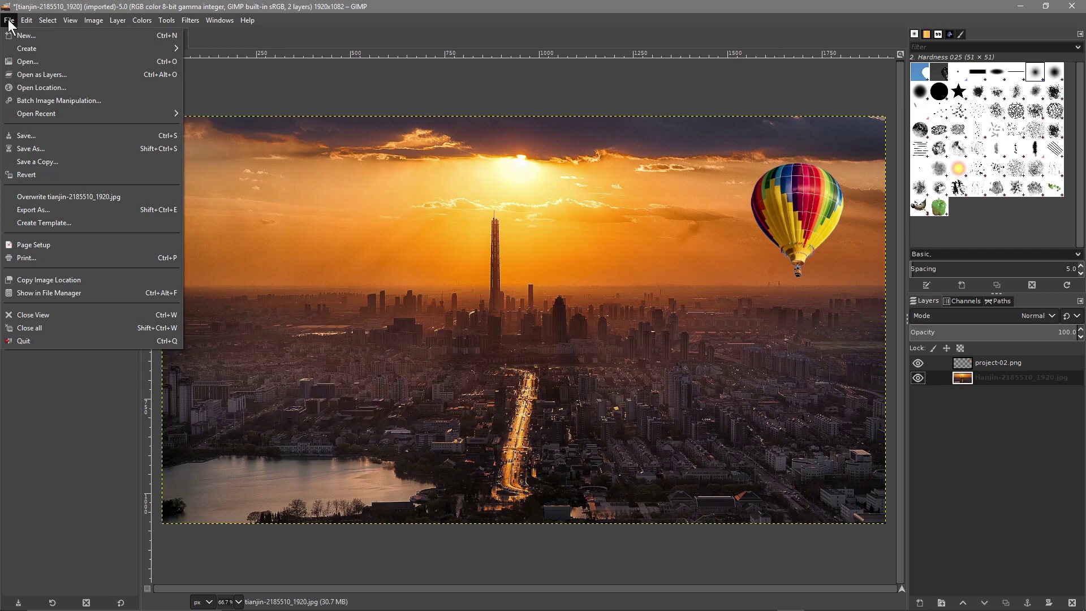
pyautogui.click(37, 150)
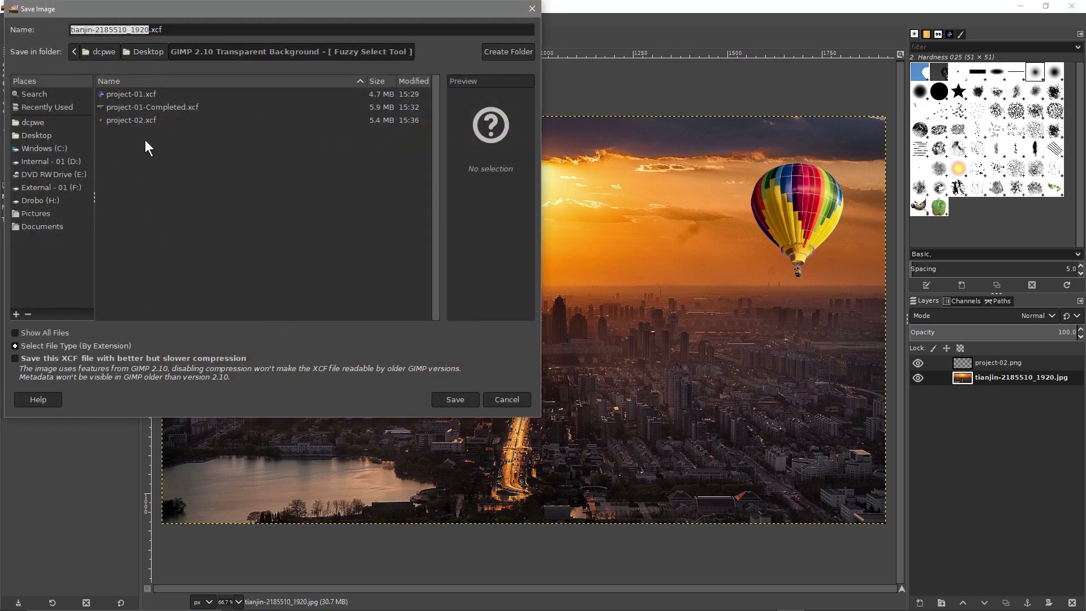
pyautogui.click(140, 29)
pyautogui.click(150, 120)
pyautogui.click(149, 108)
pyautogui.click(110, 28)
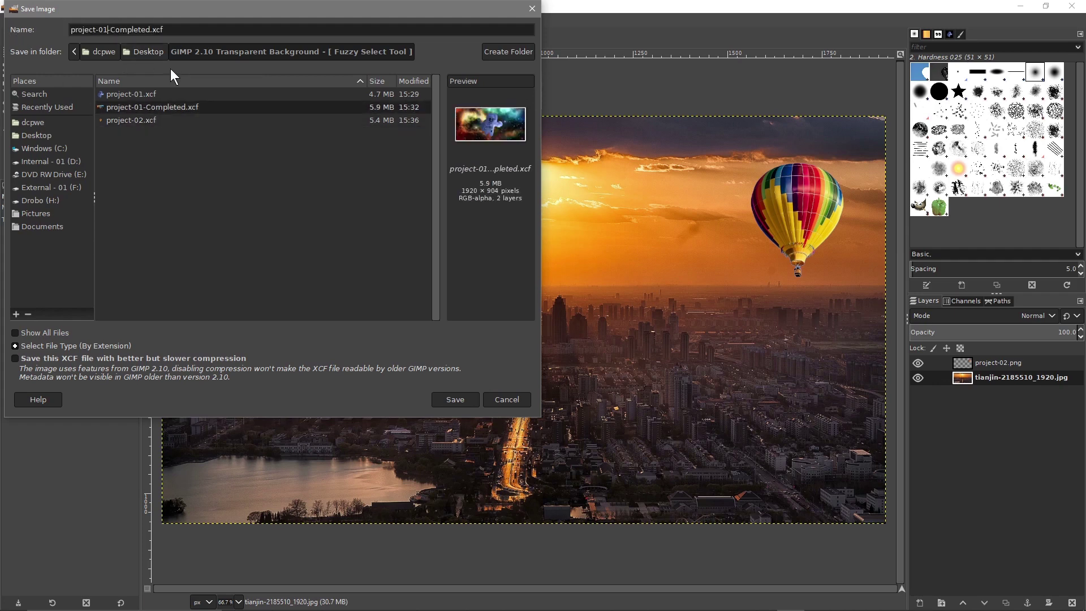
pyautogui.press('BackSpace')
pyautogui.write('2')
pyautogui.press('Escape')
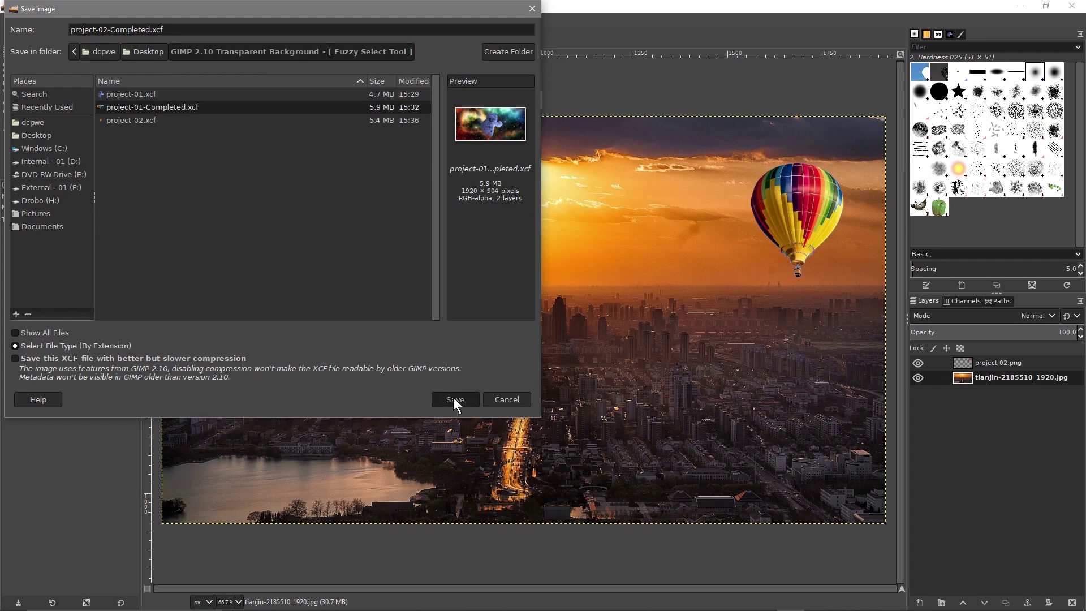
pyautogui.click(453, 397)
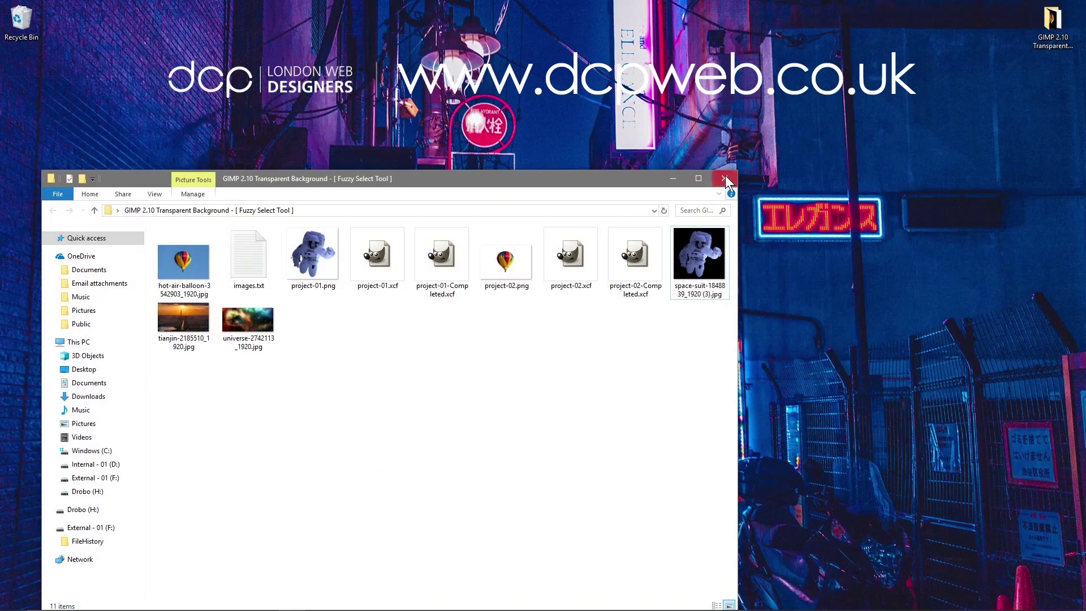
pyautogui.click(724, 179)
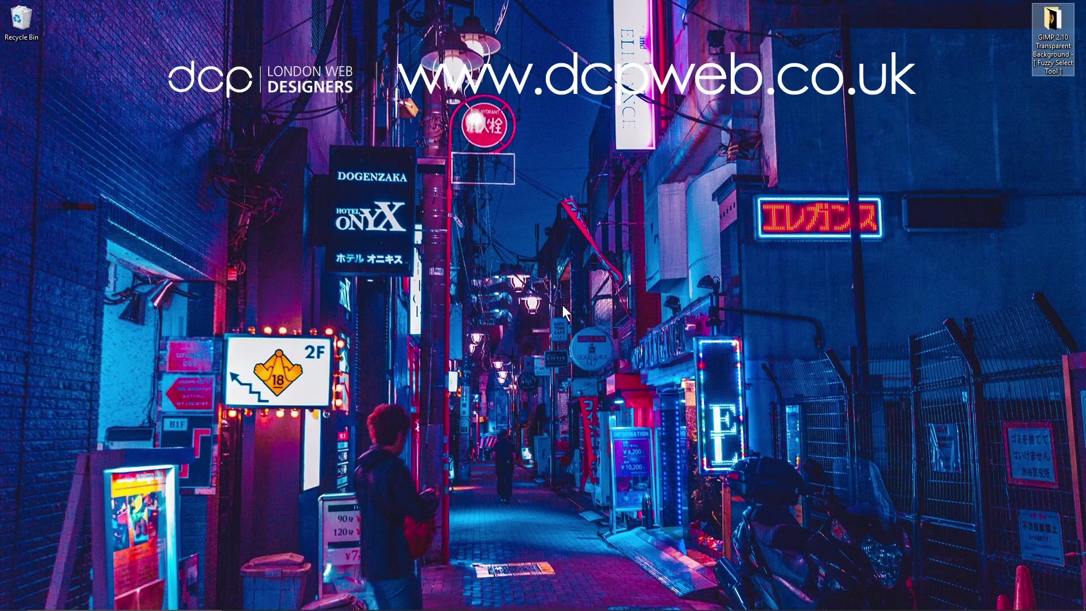